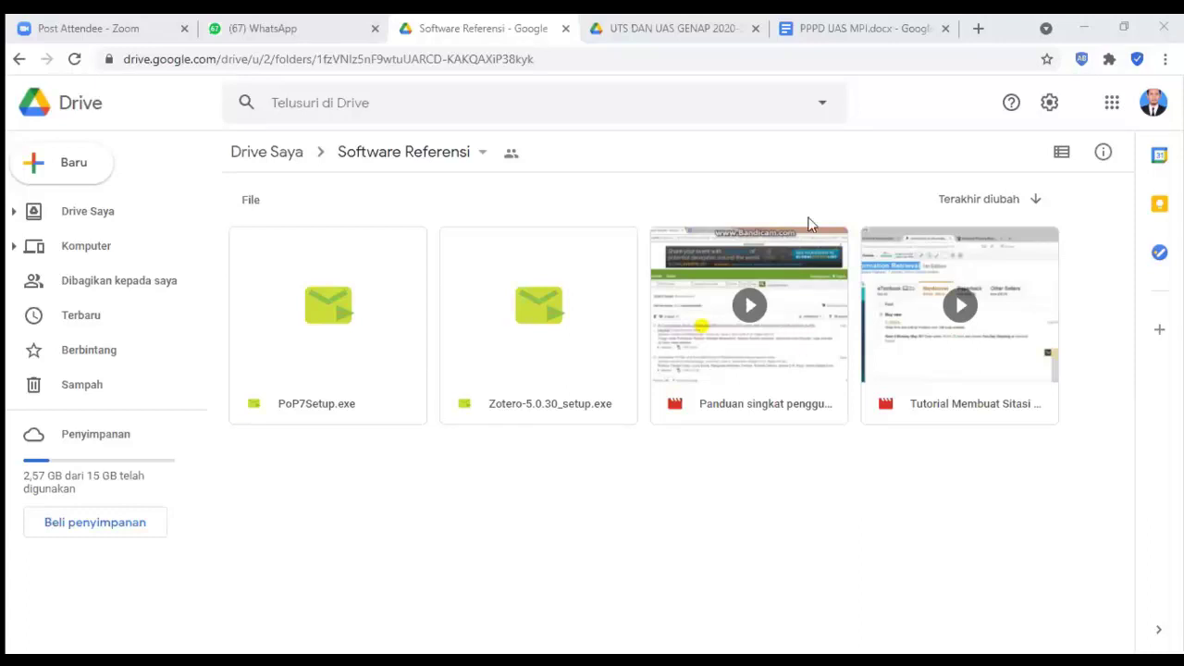
# - Switch to the PPPD UAS MPI.docx document and go through the seven research topics listed in section A of the assignment
pyautogui.click(860, 30)
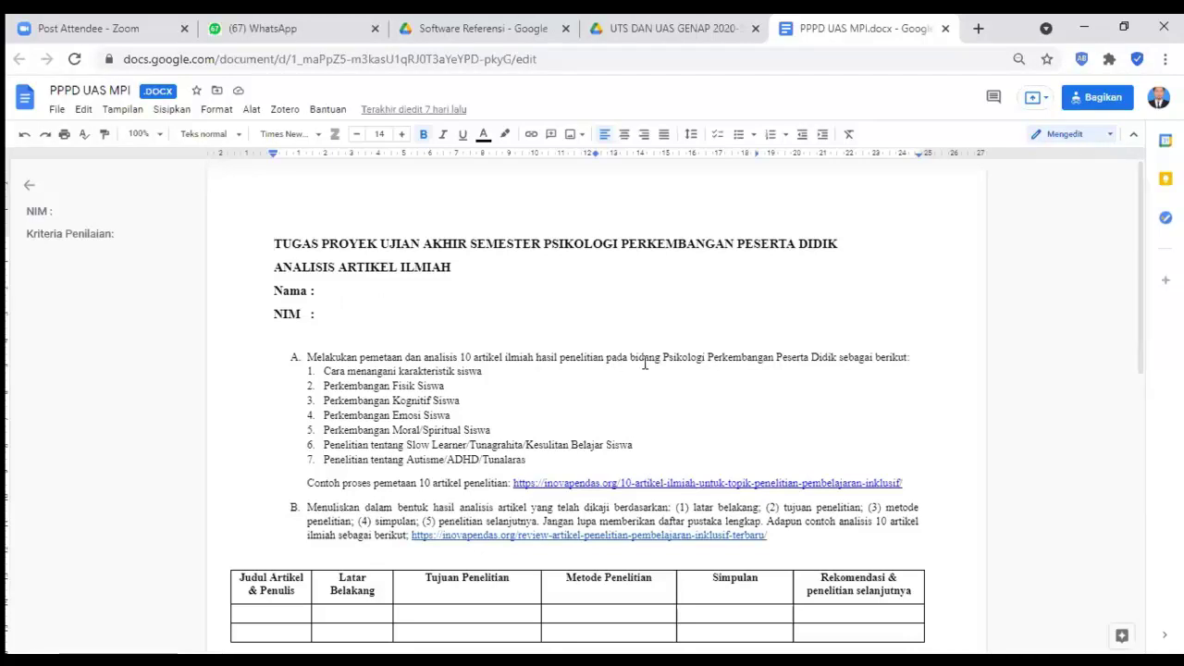
pyautogui.moveTo(661, 357); pyautogui.dragTo(809, 358)
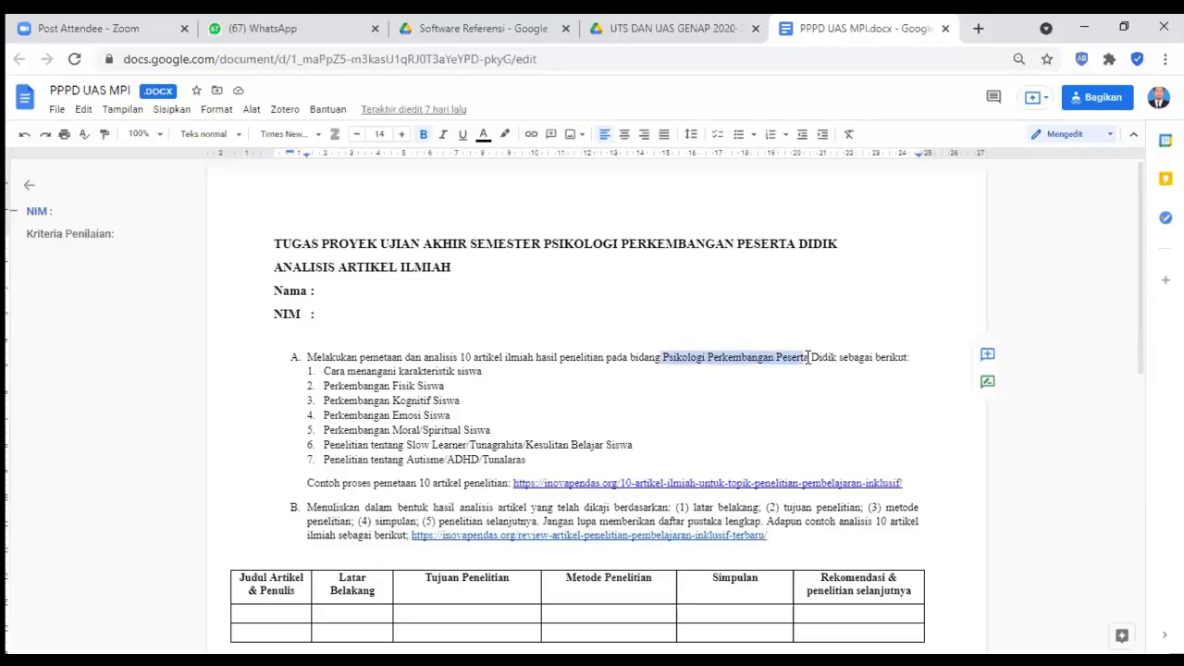
pyautogui.click(723, 374)
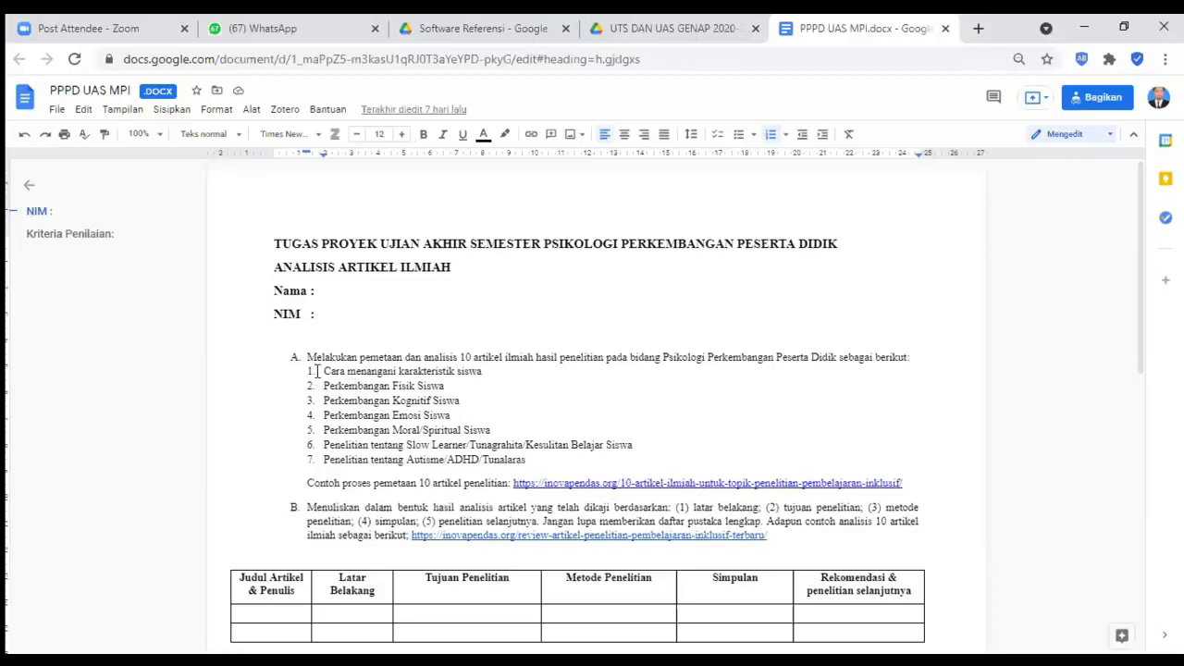
pyautogui.moveTo(323, 371); pyautogui.dragTo(433, 380)
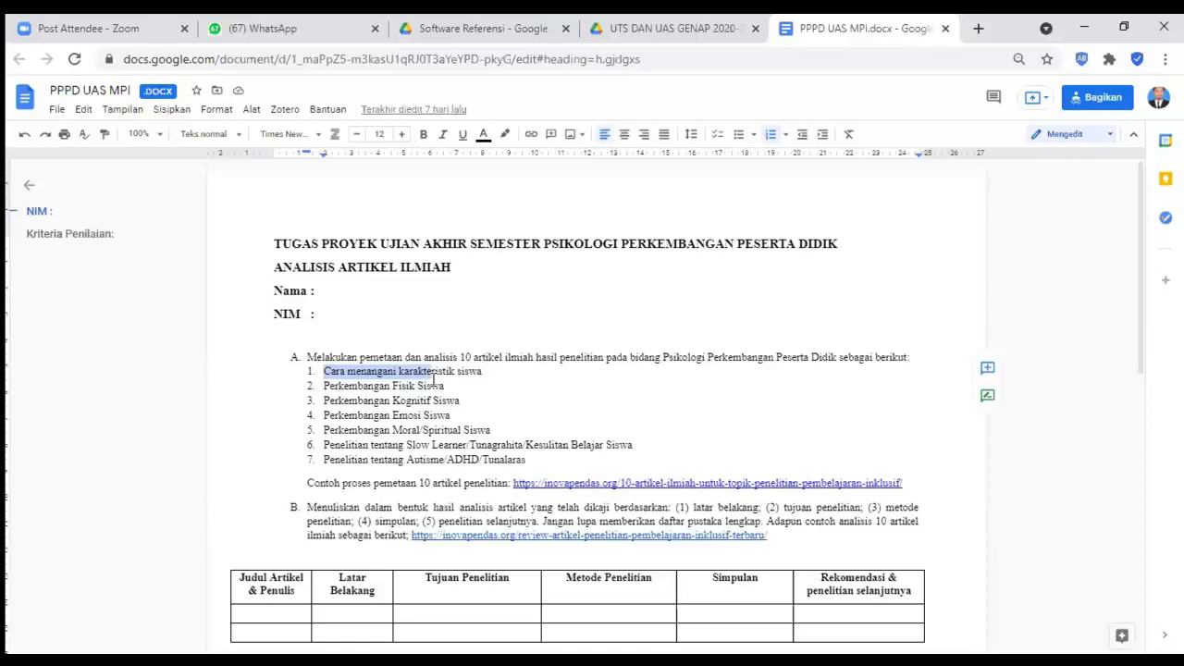
pyautogui.click(347, 390)
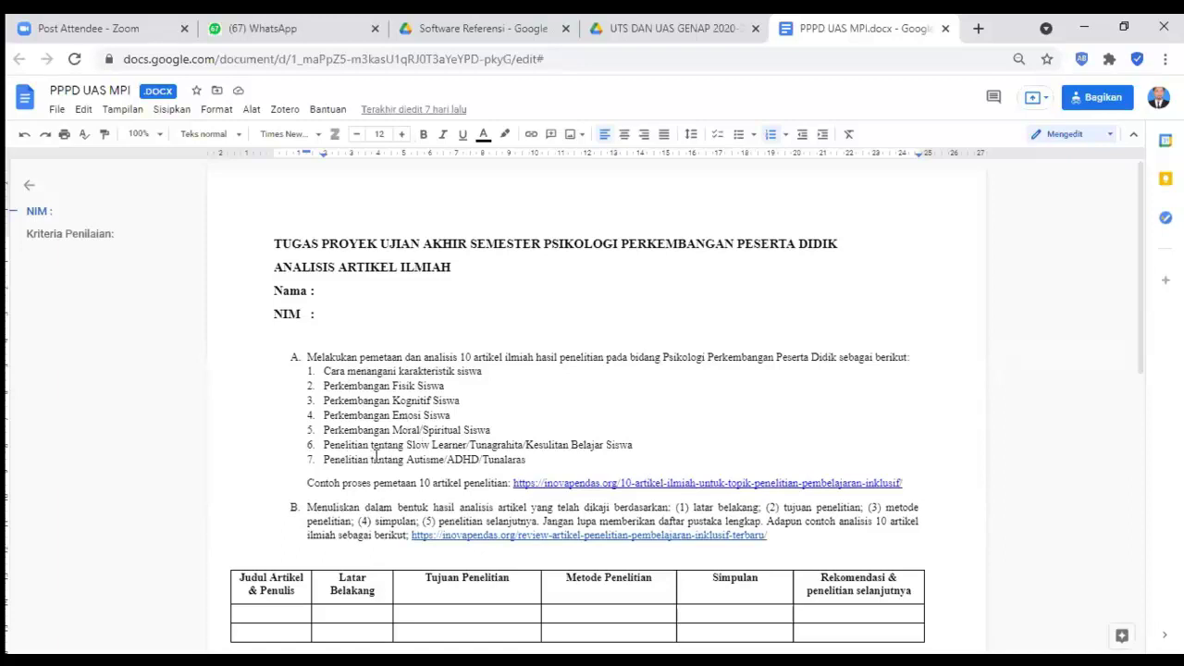
pyautogui.moveTo(490, 425); pyautogui.dragTo(423, 403)
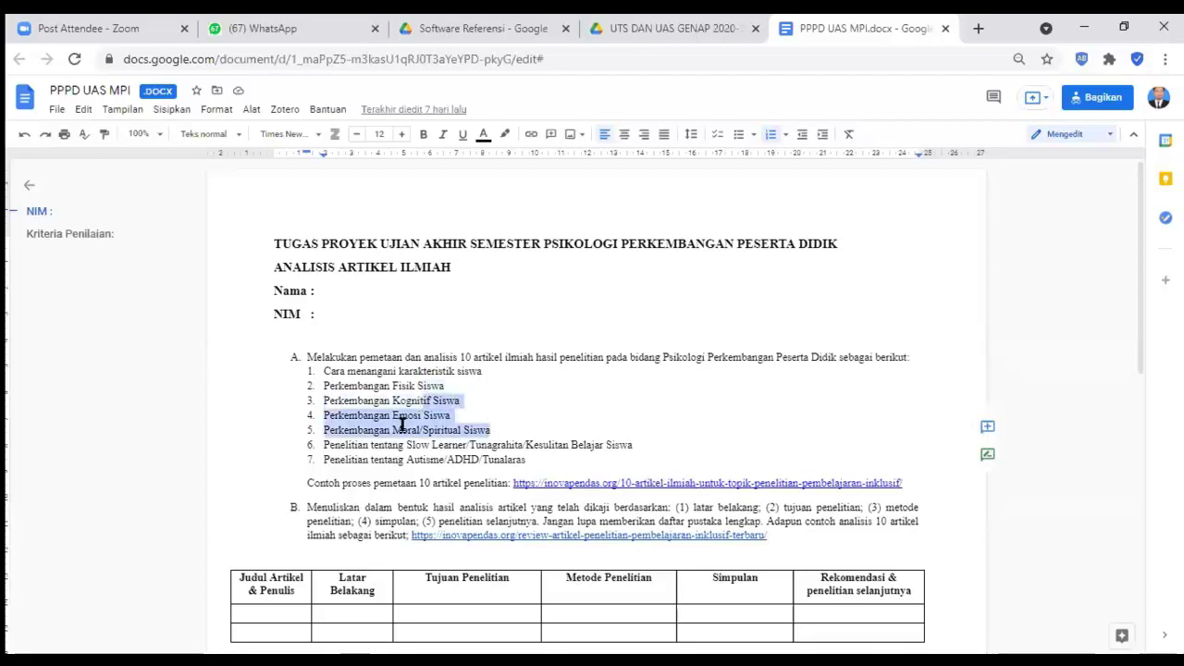
pyautogui.click(398, 445)
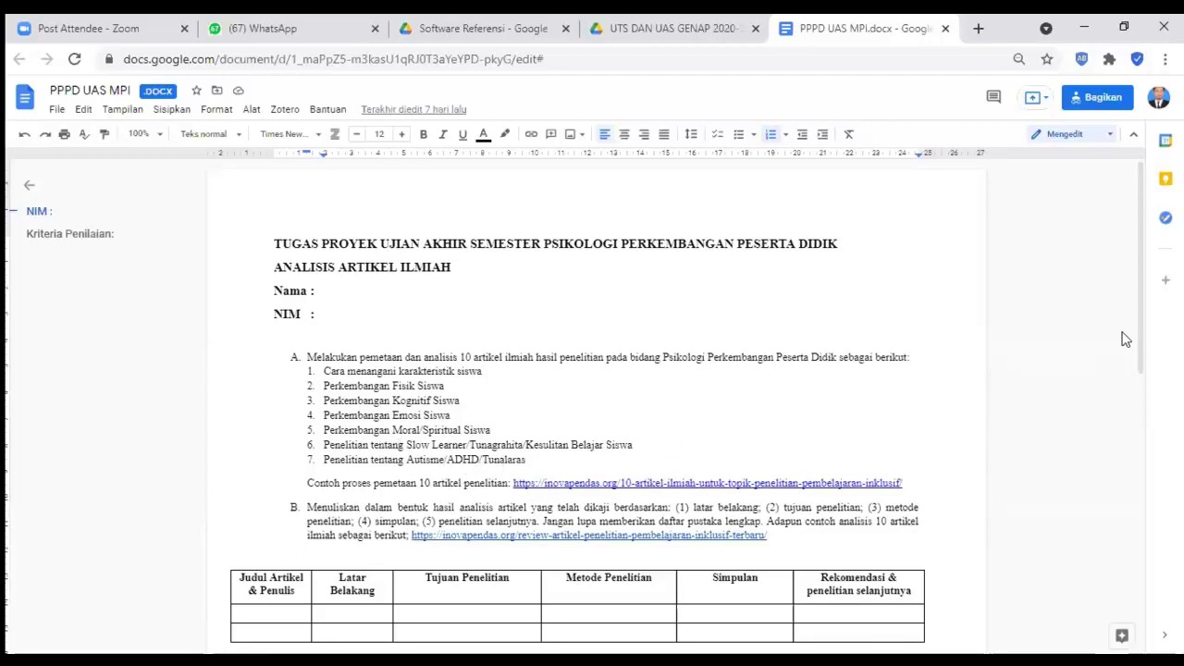
pyautogui.moveTo(1137, 337); pyautogui.dragTo(1141, 401)
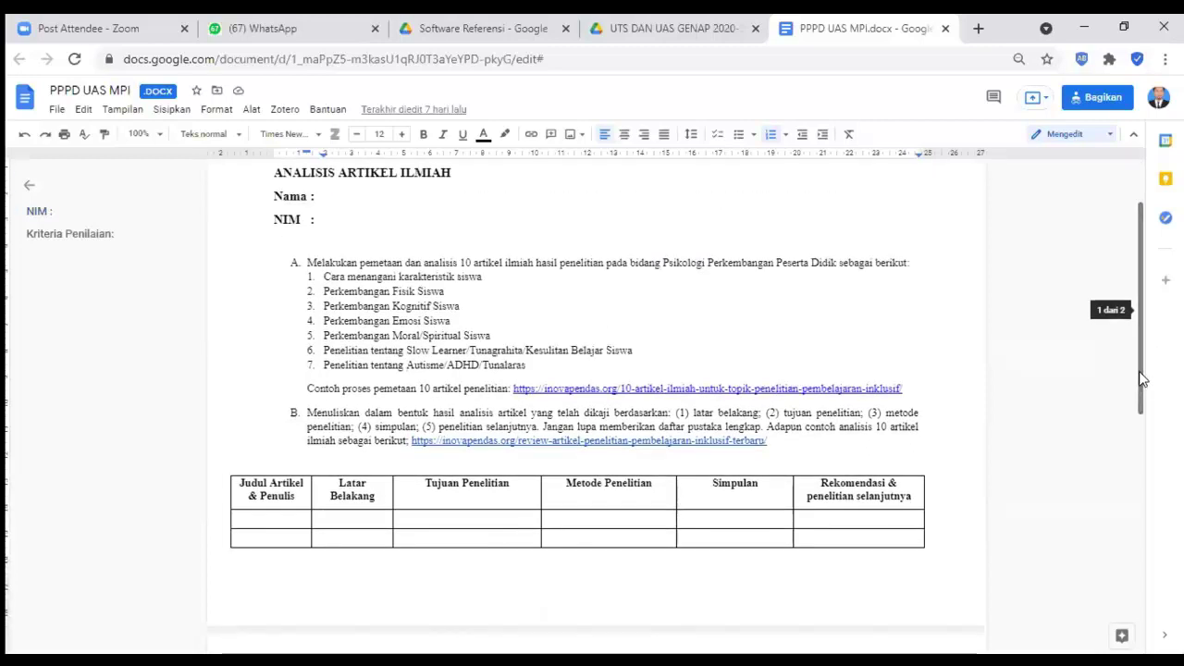
pyautogui.click(531, 365)
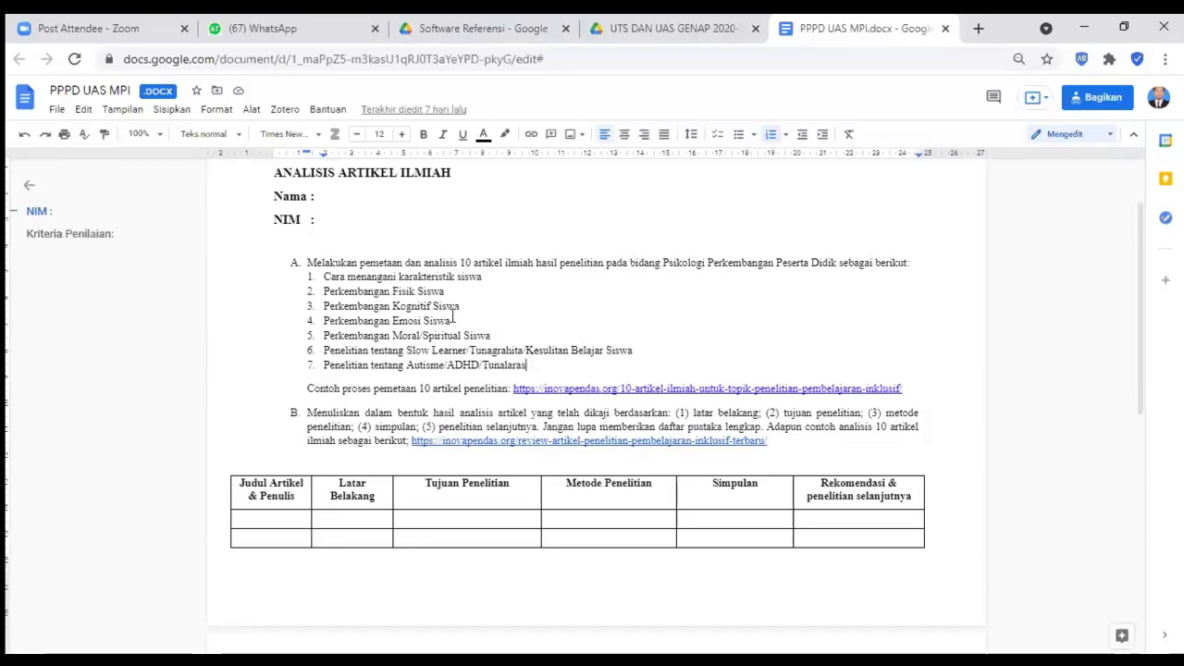
pyautogui.moveTo(454, 320); pyautogui.dragTo(351, 319)
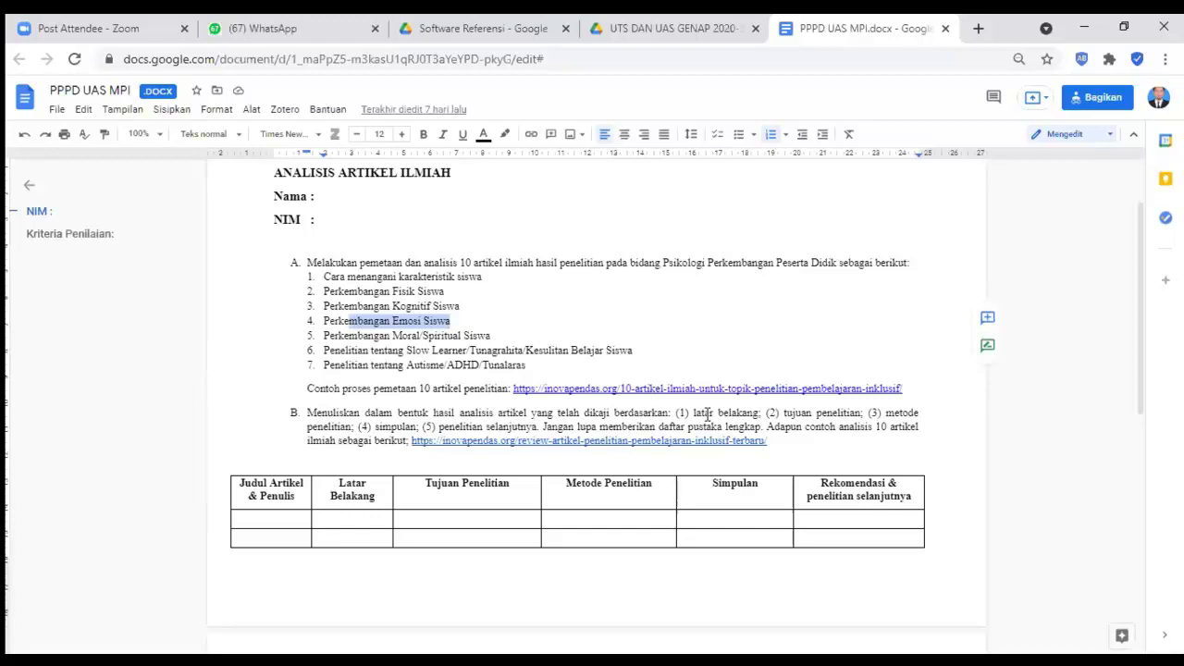
# - Open the section A example link on mapping 10 research articles and bring up the linked web page
pyautogui.click(689, 385)
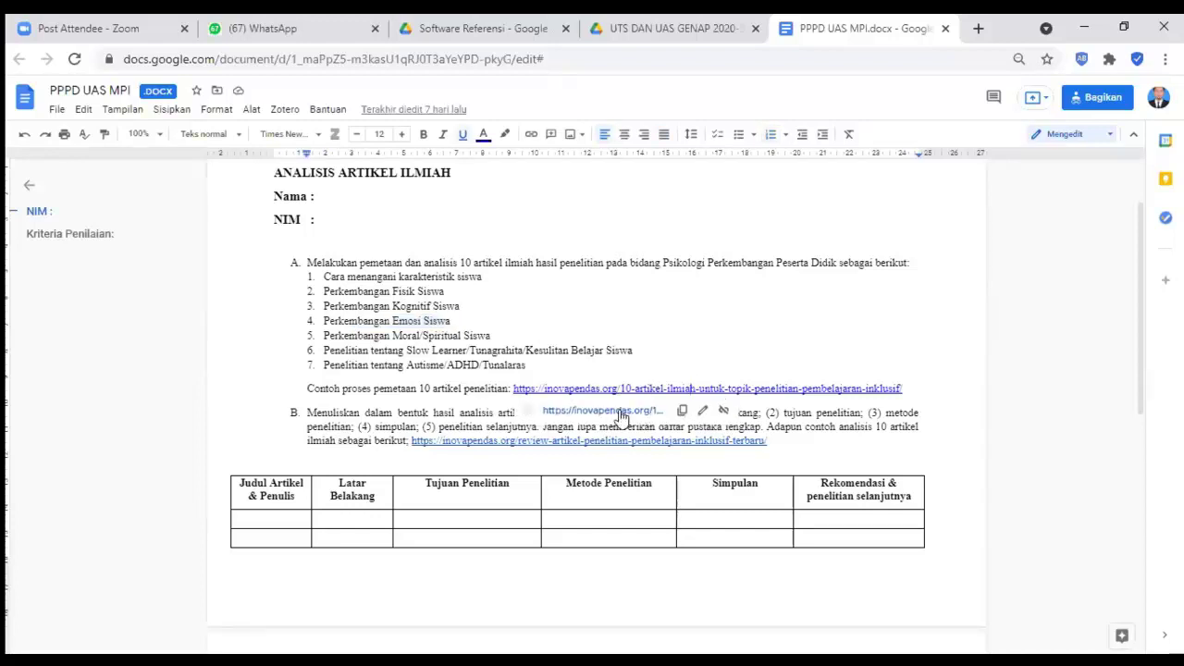
pyautogui.click(618, 411)
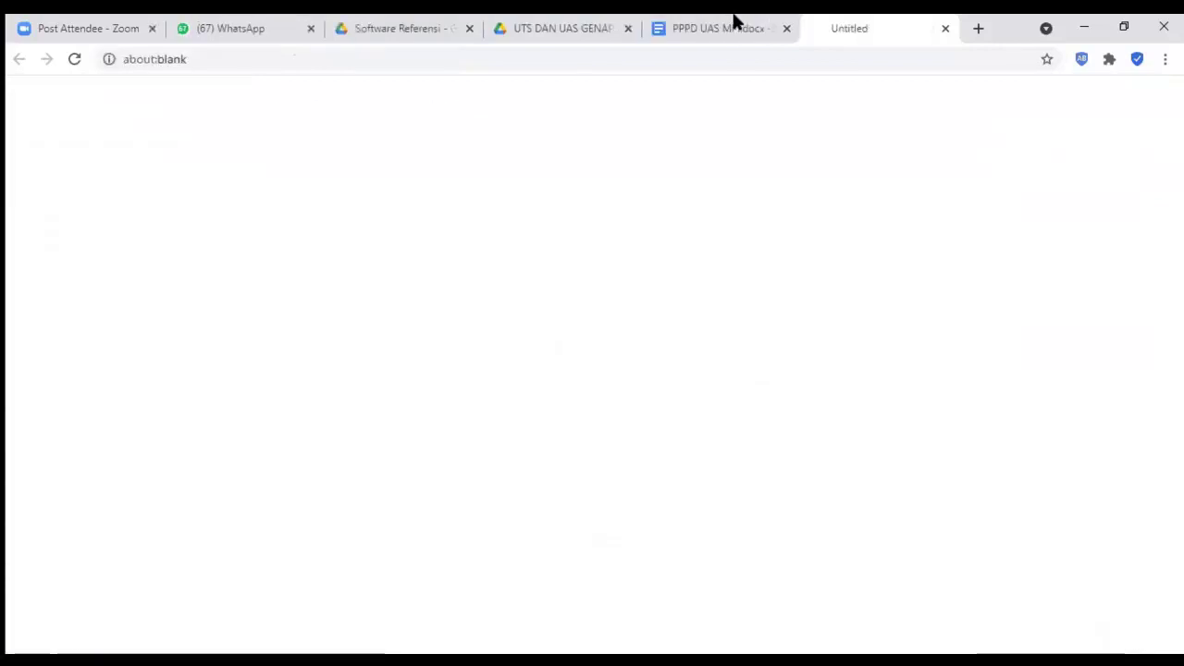
pyautogui.click(733, 18)
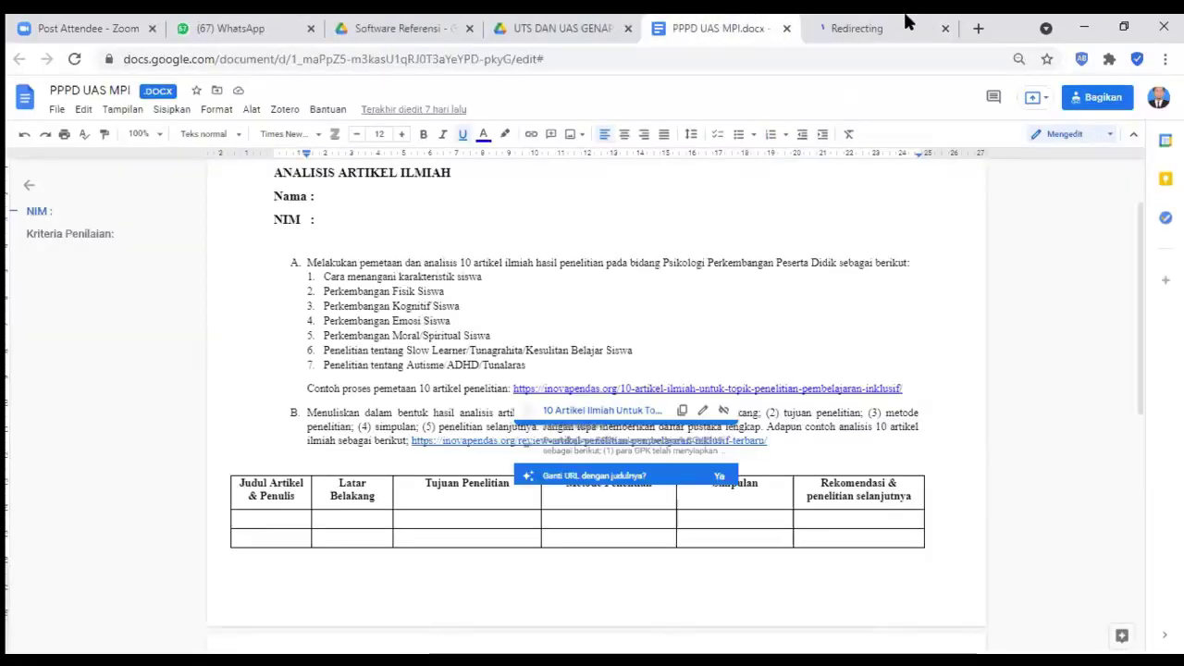
pyautogui.click(908, 20)
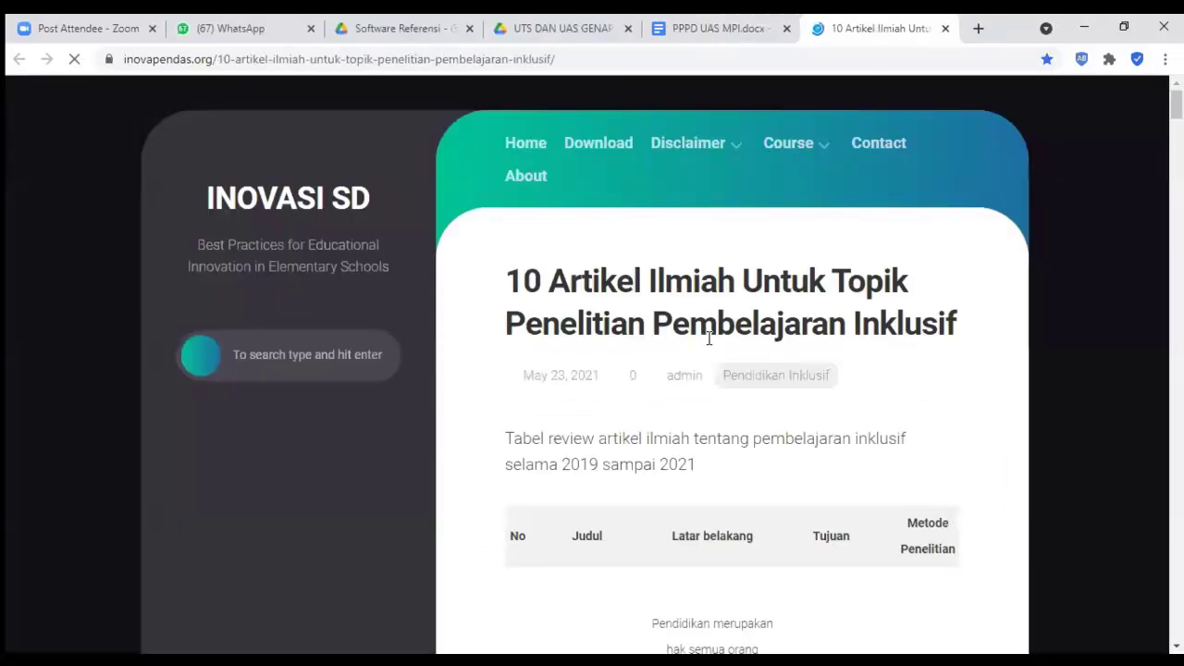
# - Examine the example article review table across its columns, from Judul and Latar belakang to Simpulan and Penelitian Selanjutnya
pyautogui.scroll(-1, 709, 341)
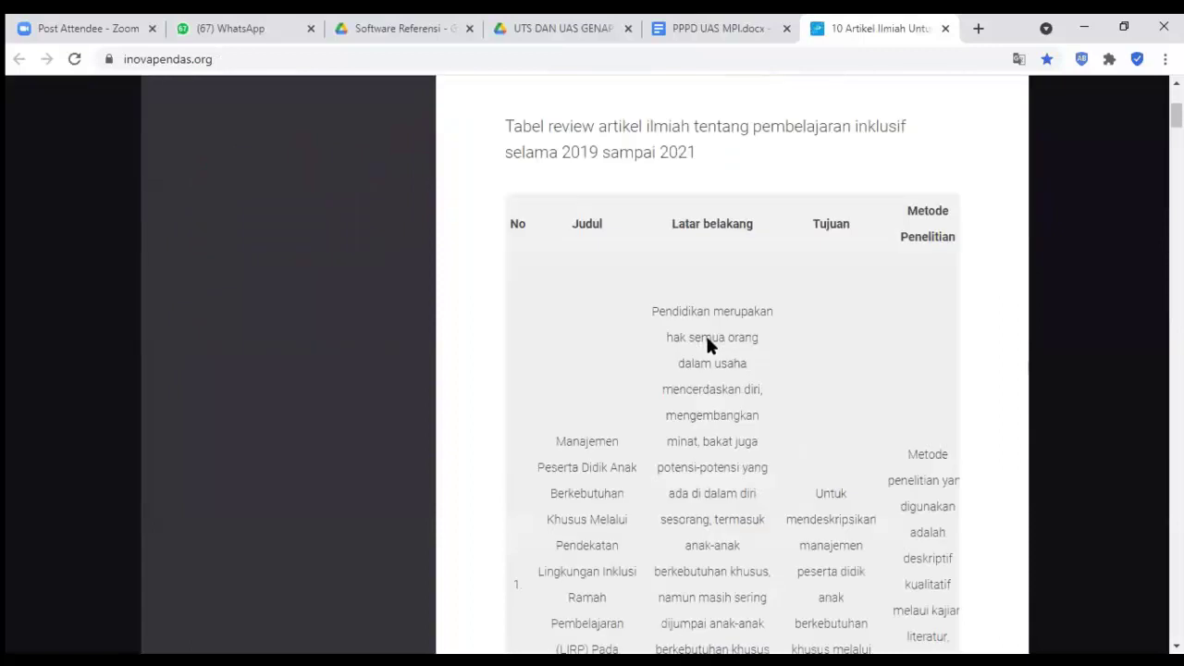
pyautogui.scroll(-1, 707, 345)
pyautogui.scroll(-1, 707, 342)
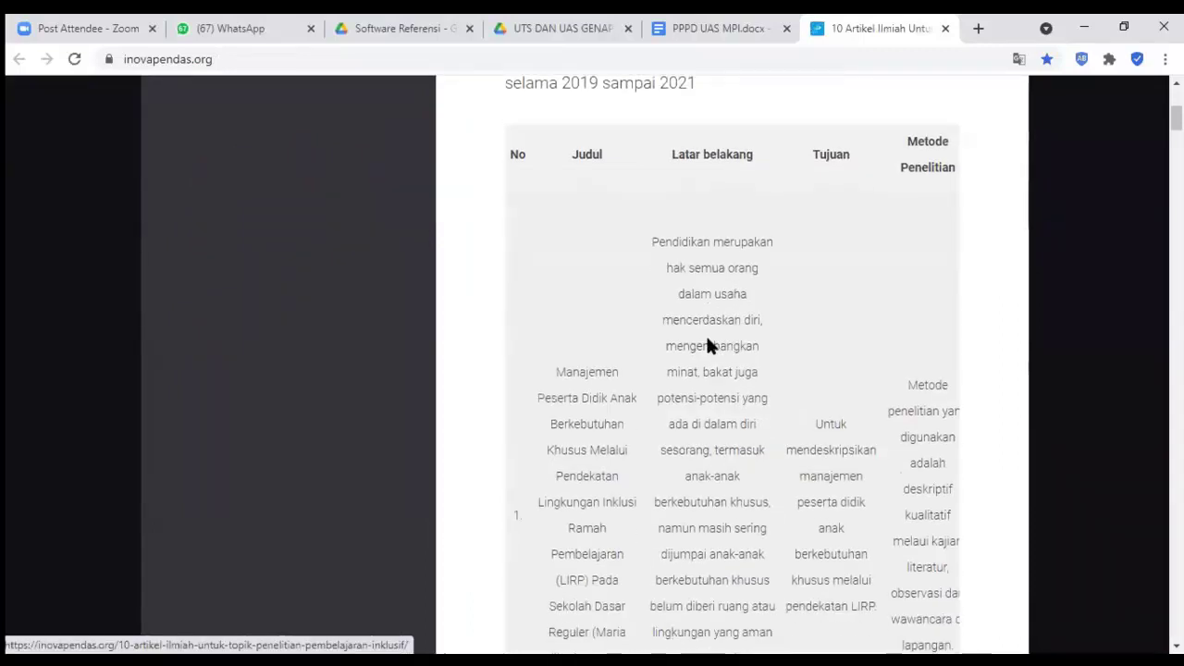
pyautogui.scroll(-3, 707, 342)
pyautogui.scroll(5, 706, 343)
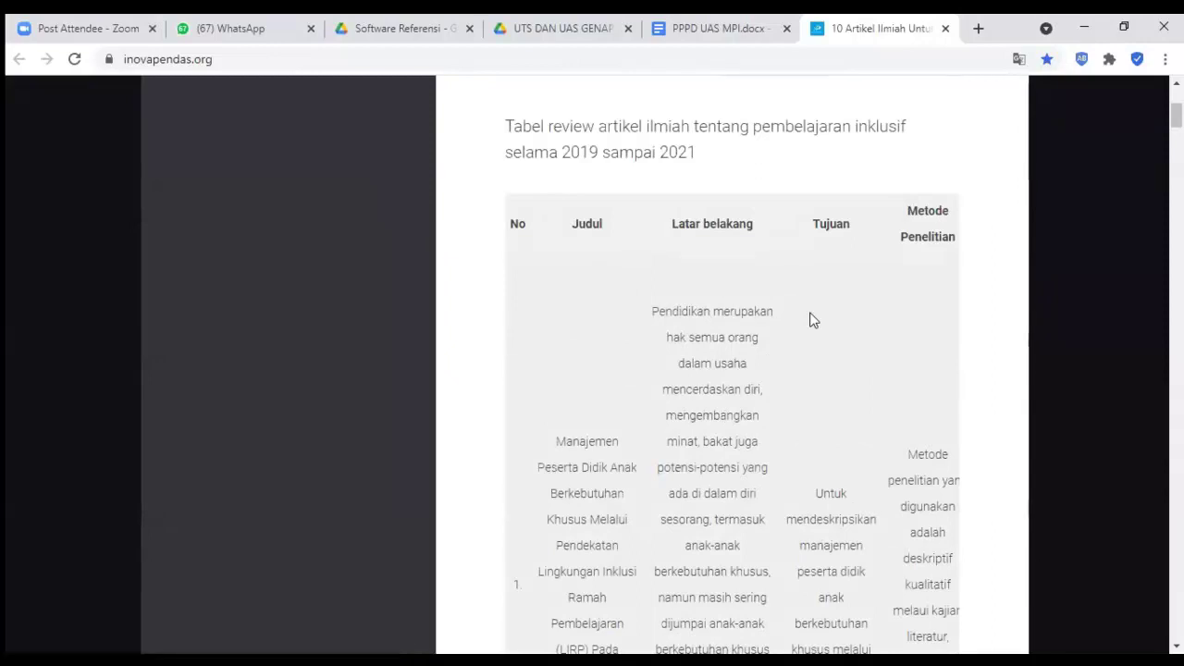
pyautogui.hscroll(1, 809, 319)
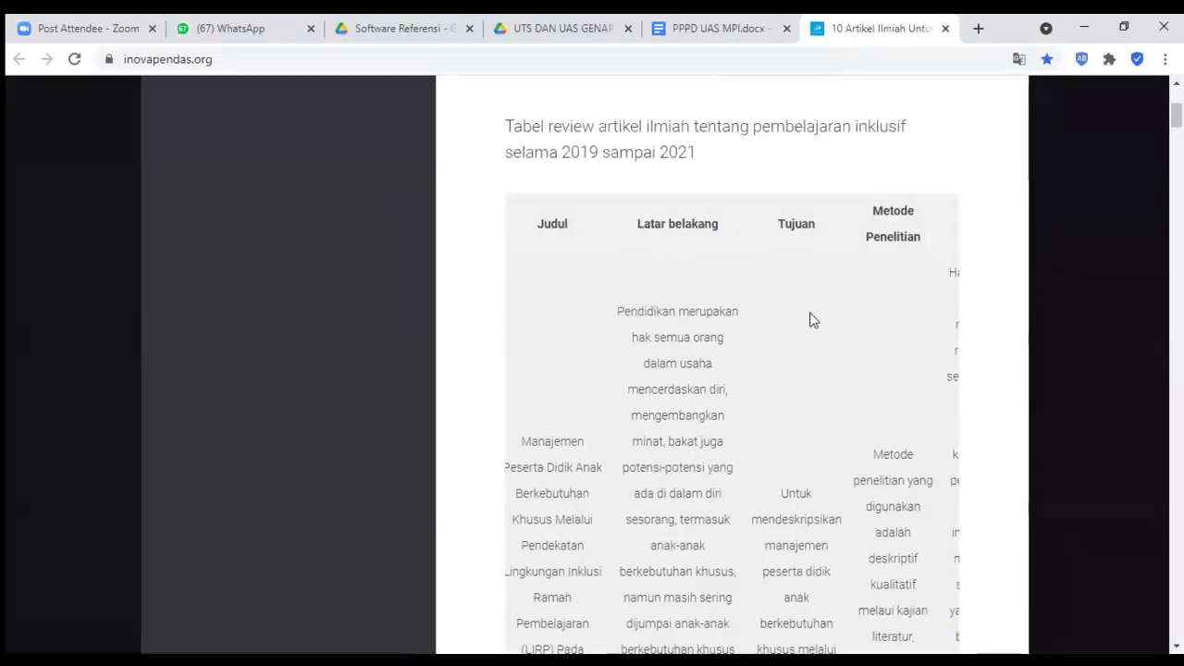
pyautogui.hscroll(3, 810, 319)
pyautogui.scroll(-2, 809, 320)
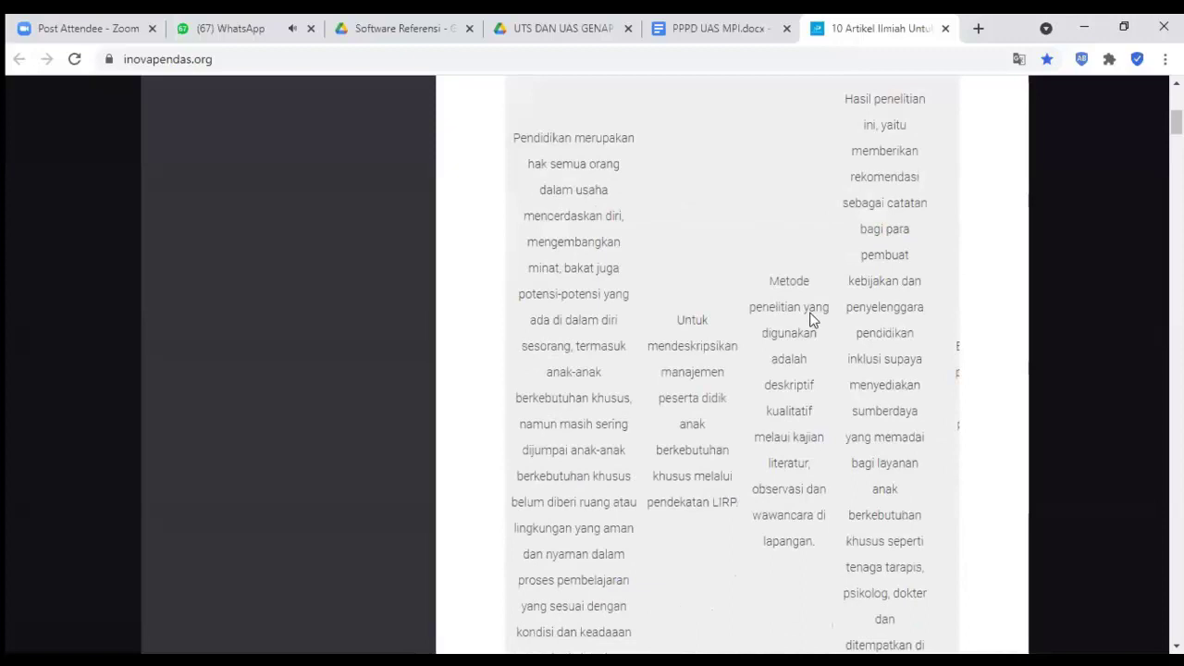
pyautogui.scroll(1, 810, 319)
pyautogui.hscroll(2, 811, 312)
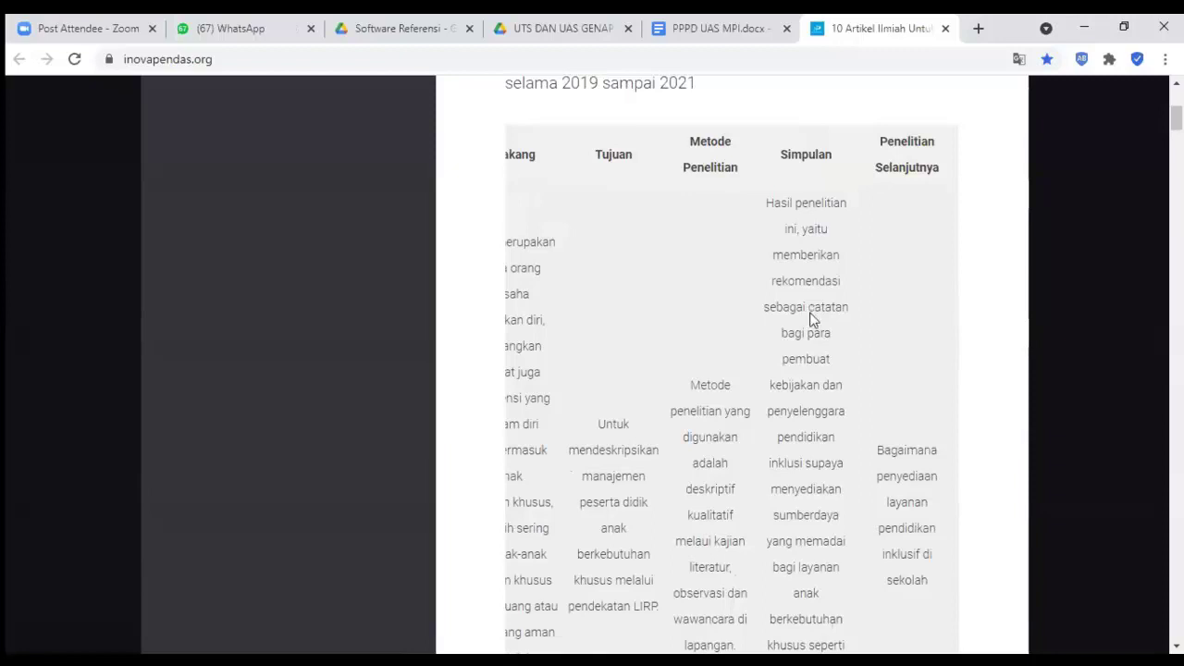
pyautogui.scroll(-1, 811, 312)
pyautogui.scroll(-2, 811, 312)
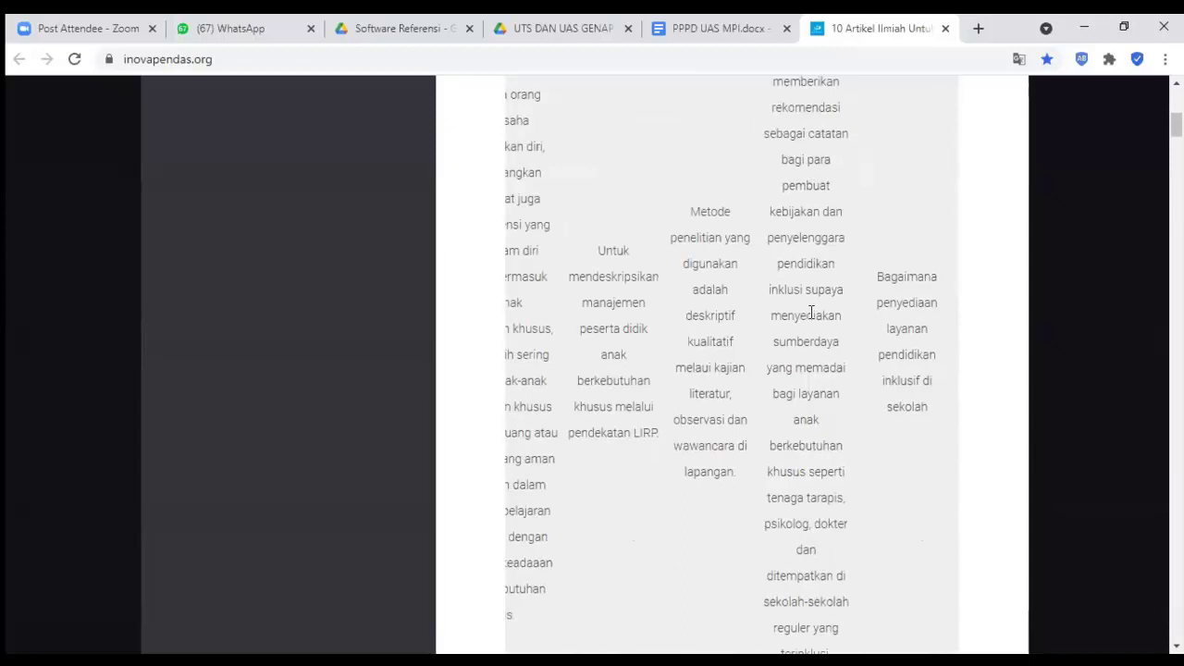
pyautogui.scroll(-1, 812, 312)
pyautogui.hscroll(-4, 811, 315)
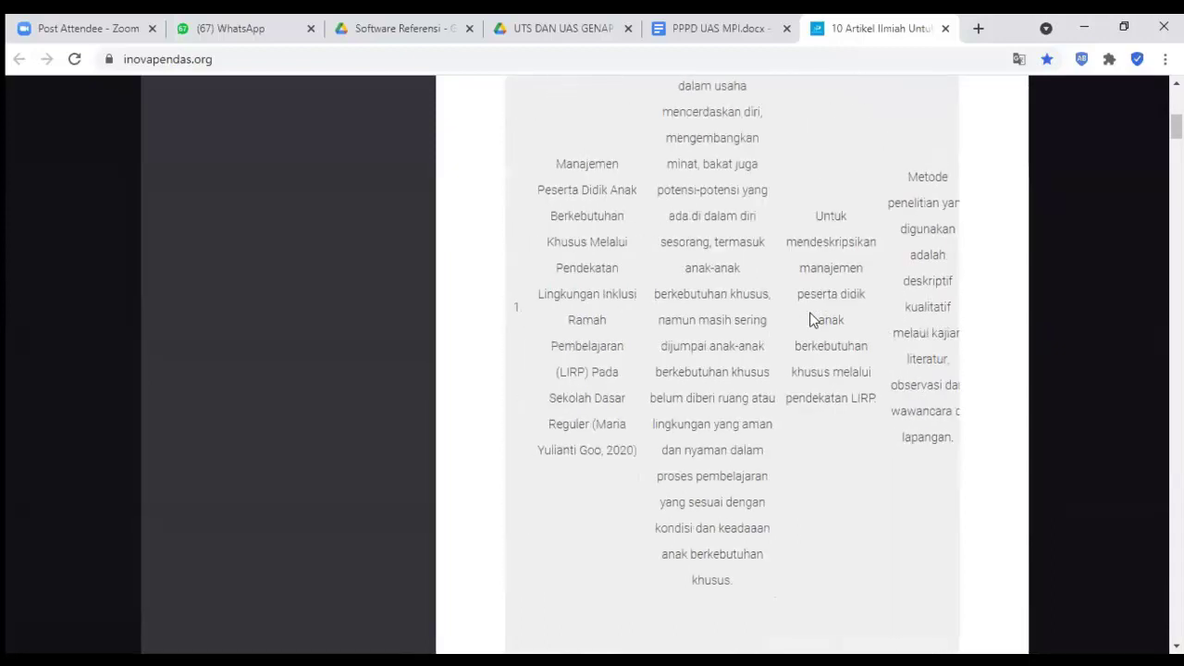
# - Return to the assignment document and go through the analysis table's headings, from Judul Artikel & Penulis to Rekomendasi & penelitian selanjutnya
pyautogui.click(668, 28)
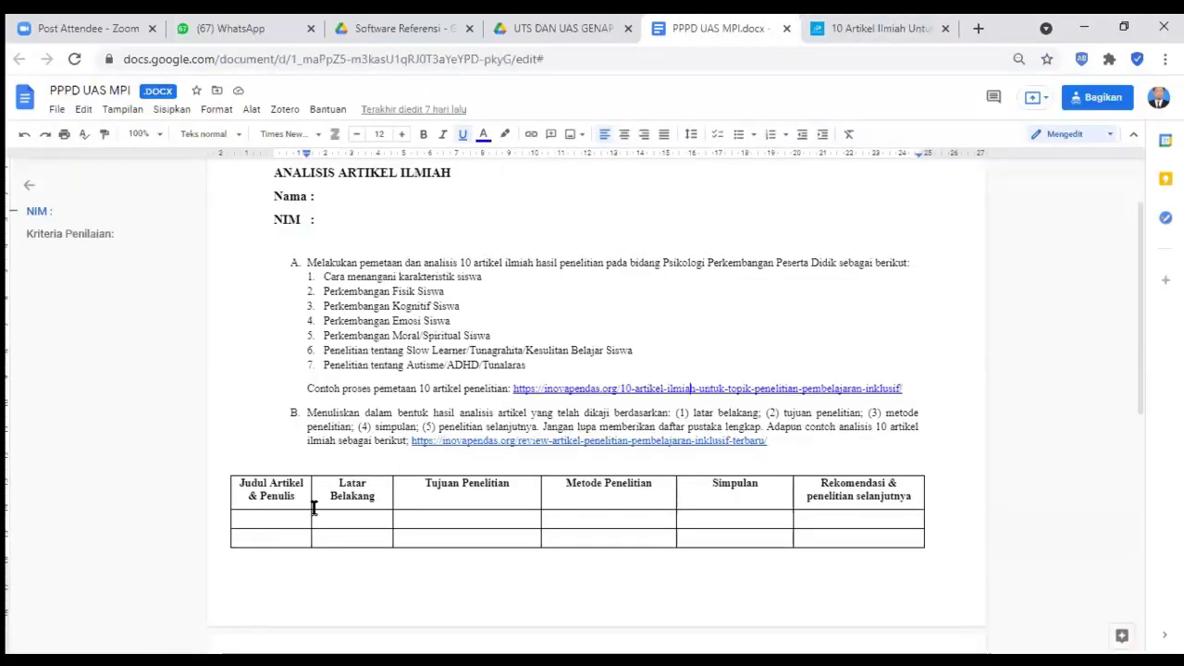
pyautogui.moveTo(313, 507); pyautogui.dragTo(320, 505)
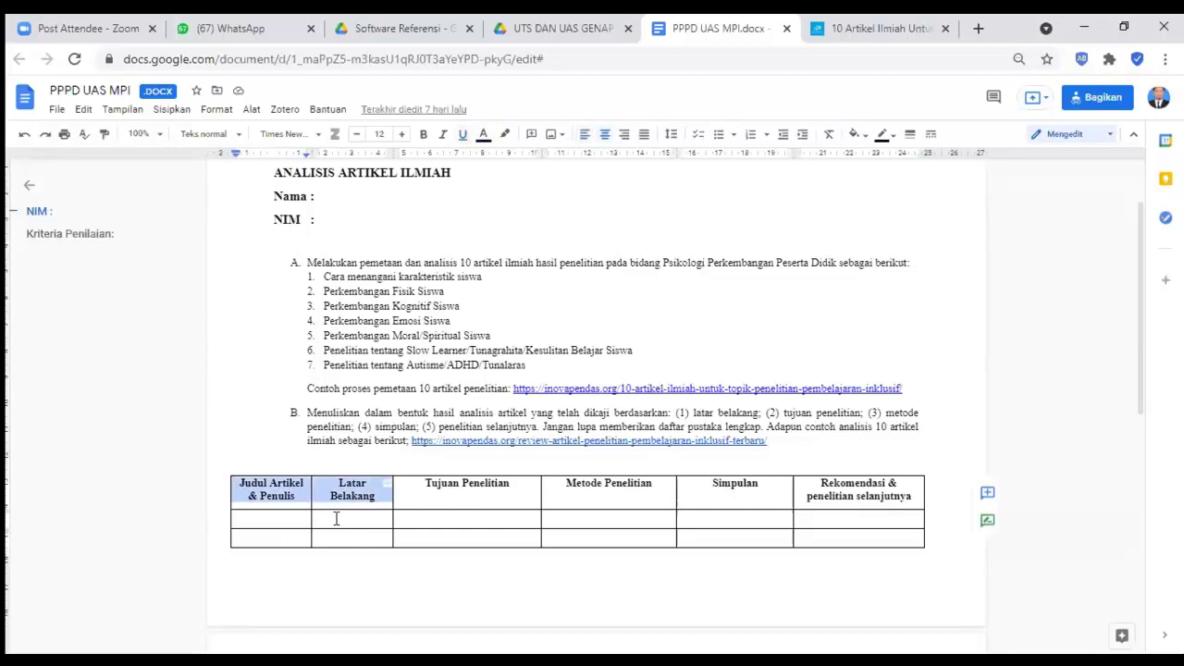
pyautogui.click(353, 501)
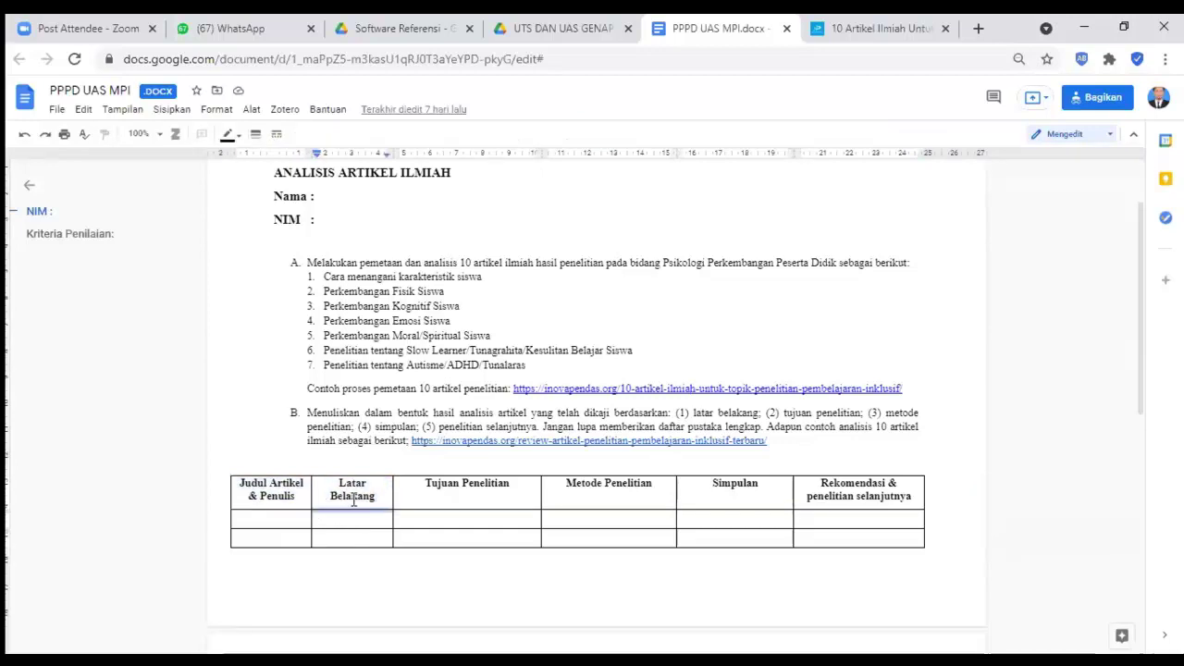
pyautogui.press('Tab')
pyautogui.press('Tab')
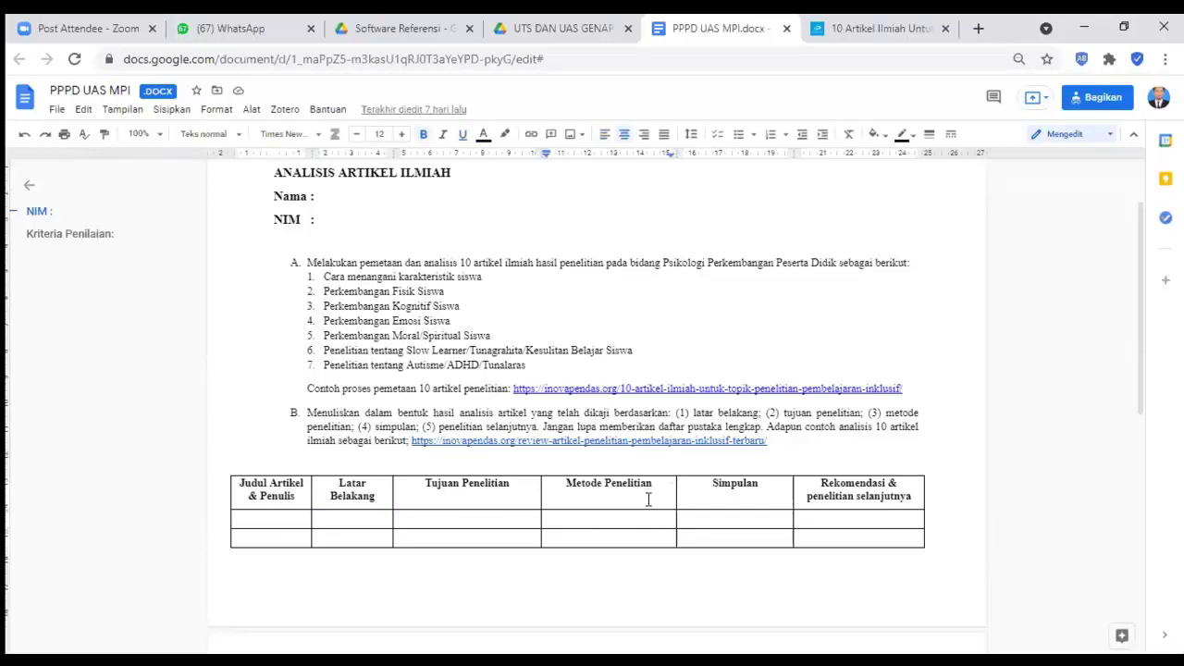
pyautogui.click(868, 501)
# - Open the section B example link to the inclusive learning article review and read through its Latar Belakang section
pyautogui.click(628, 445)
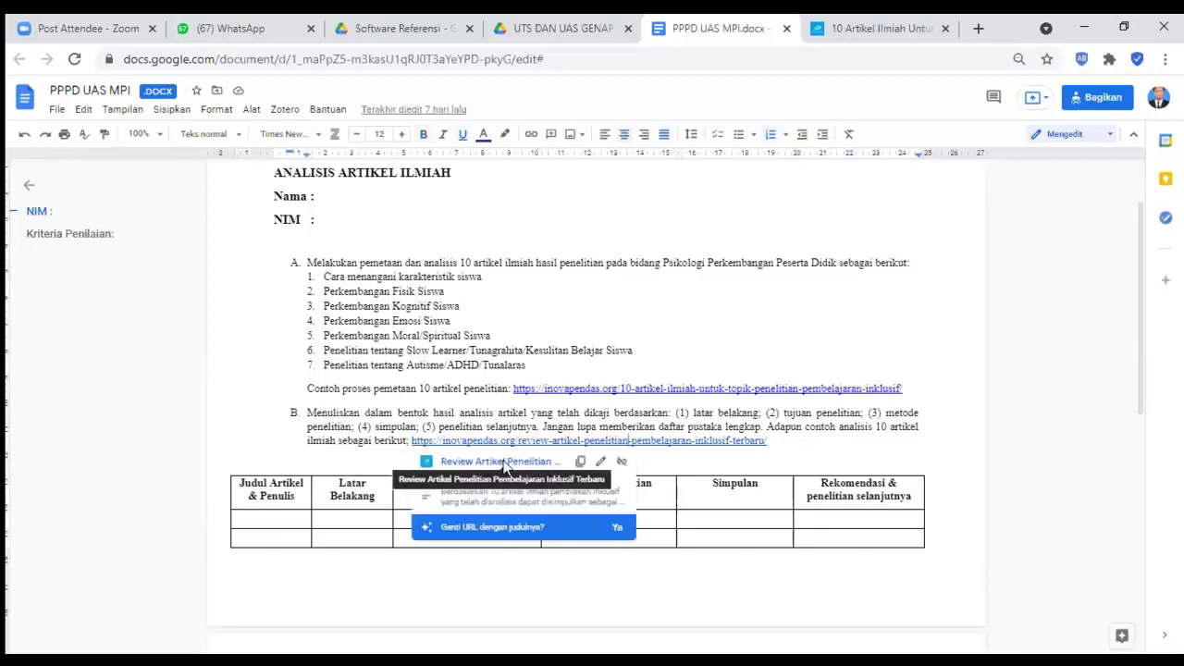
pyautogui.click(500, 461)
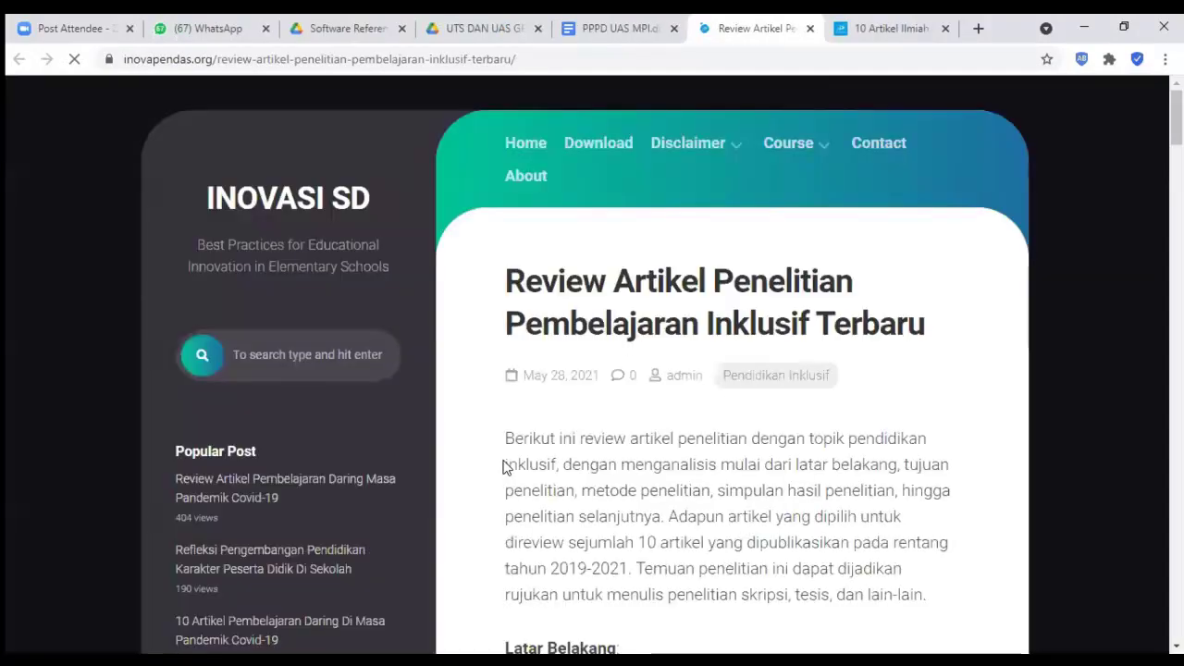
pyautogui.scroll(-5, 505, 467)
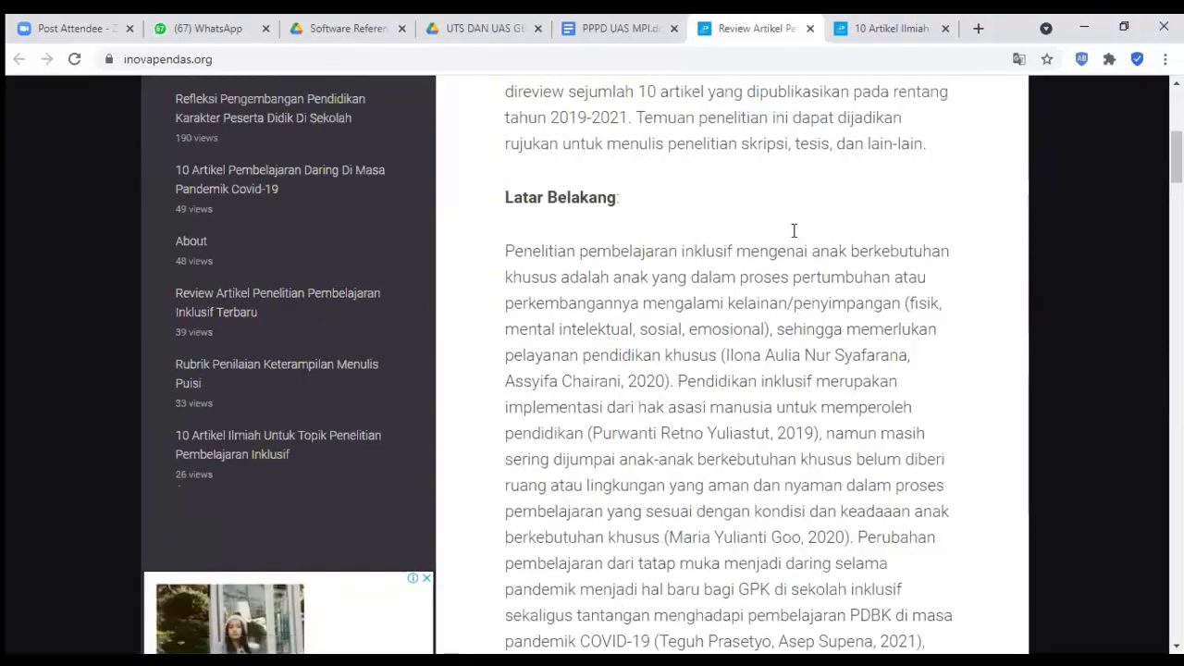
pyautogui.scroll(-1, 793, 232)
pyautogui.scroll(-1, 793, 232)
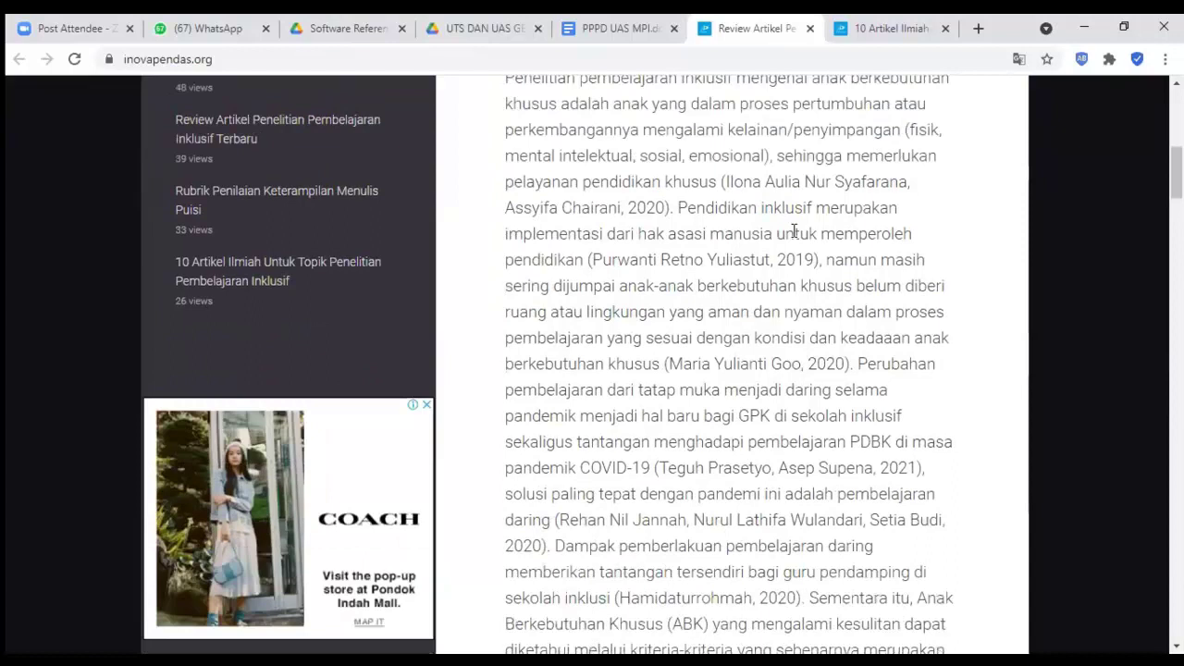
pyautogui.scroll(-3, 793, 232)
pyautogui.scroll(-2, 792, 232)
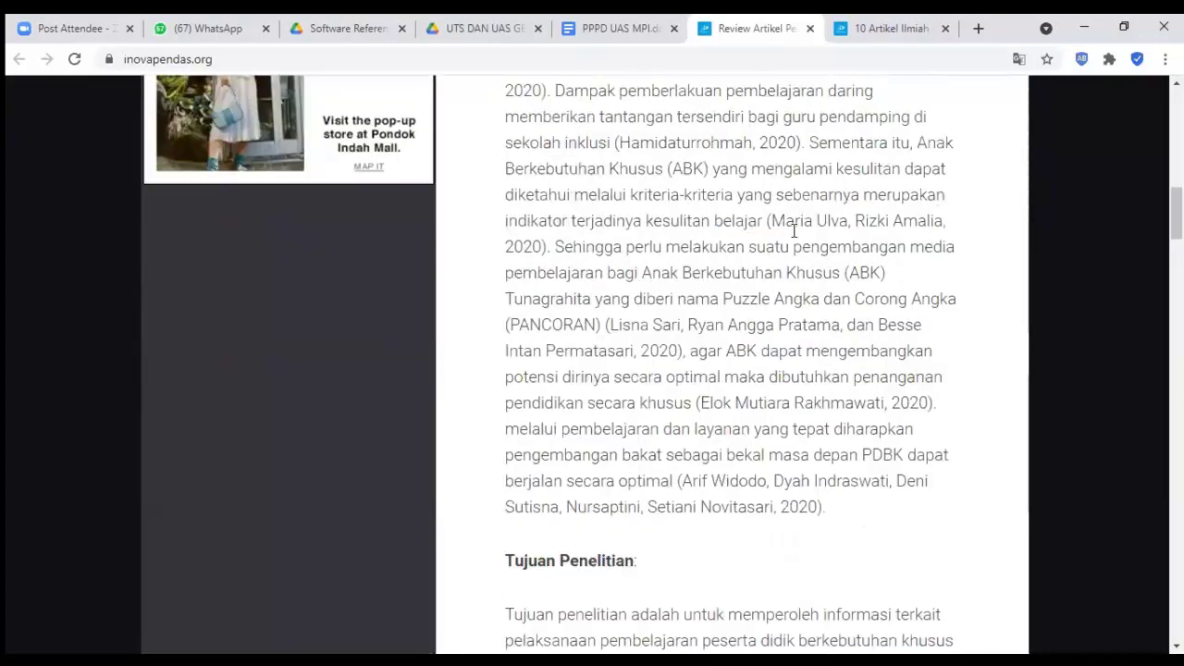
# - Read the review's Tujuan Penelitian and Metode Penelitian sections, highlighting the cited studies in the Metode Penelitian paragraph
pyautogui.scroll(-3, 793, 233)
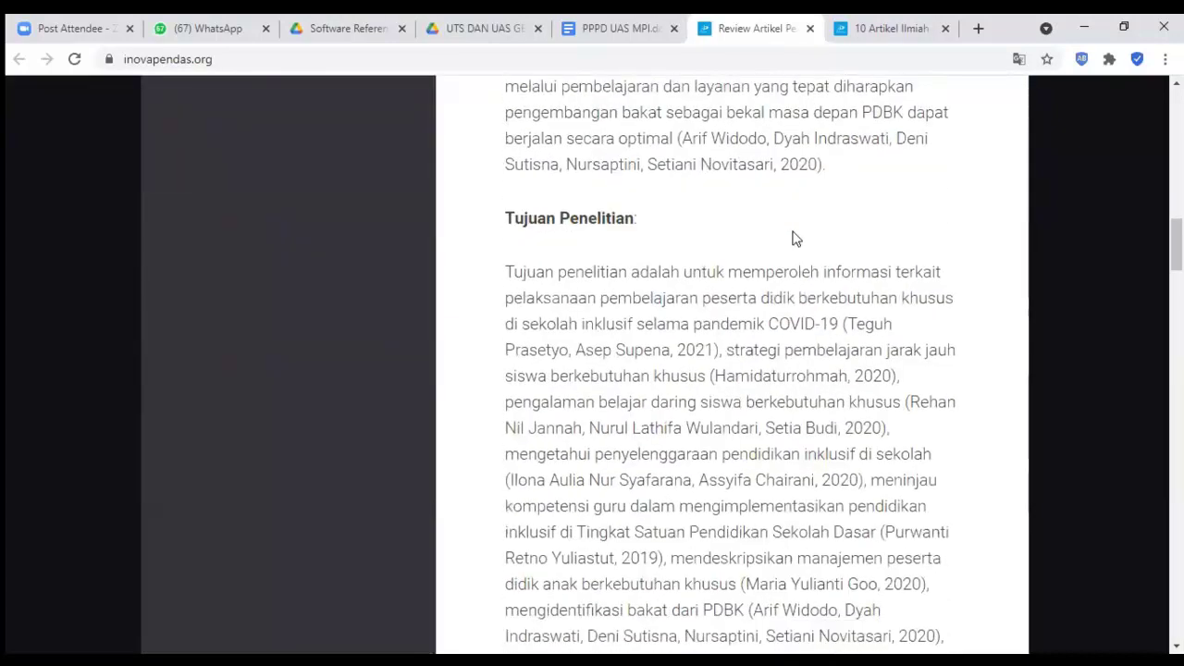
pyautogui.scroll(-2, 793, 239)
pyautogui.scroll(-1, 793, 239)
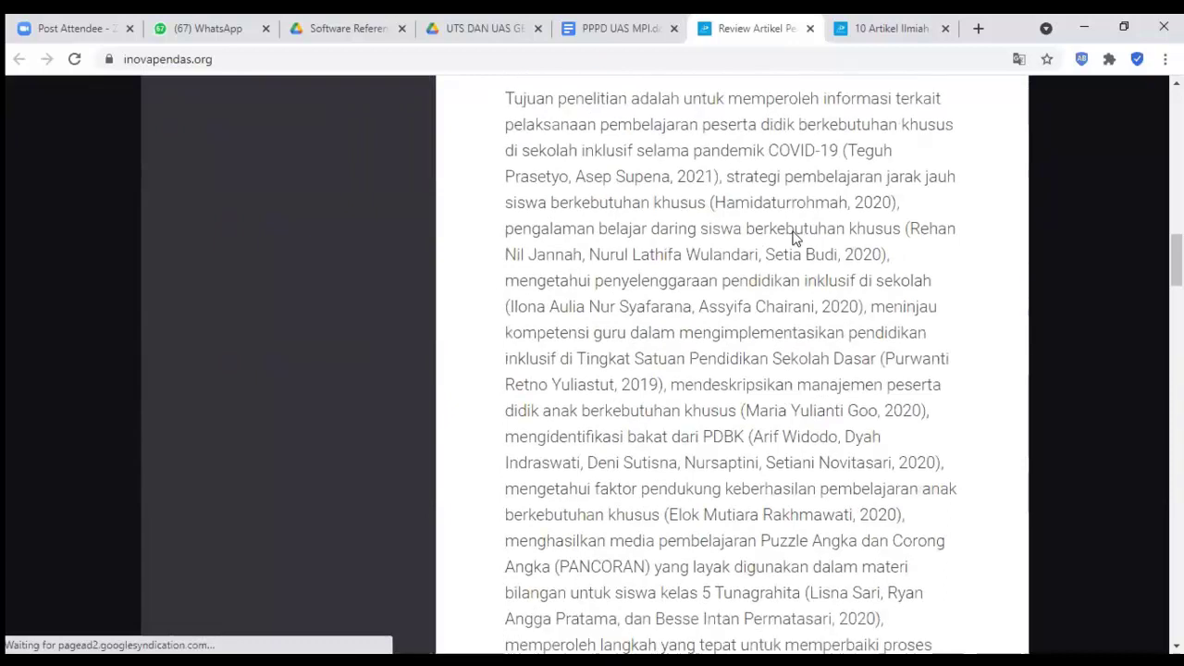
pyautogui.scroll(-5, 793, 239)
pyautogui.scroll(-1, 793, 239)
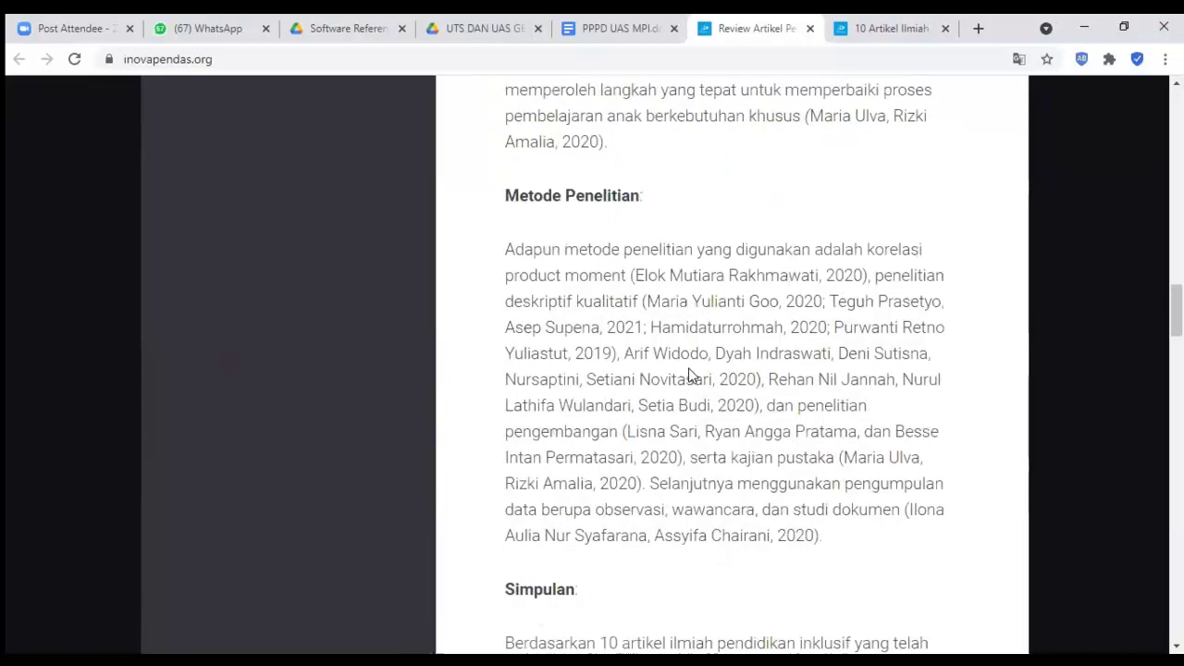
pyautogui.moveTo(822, 535); pyautogui.dragTo(634, 286)
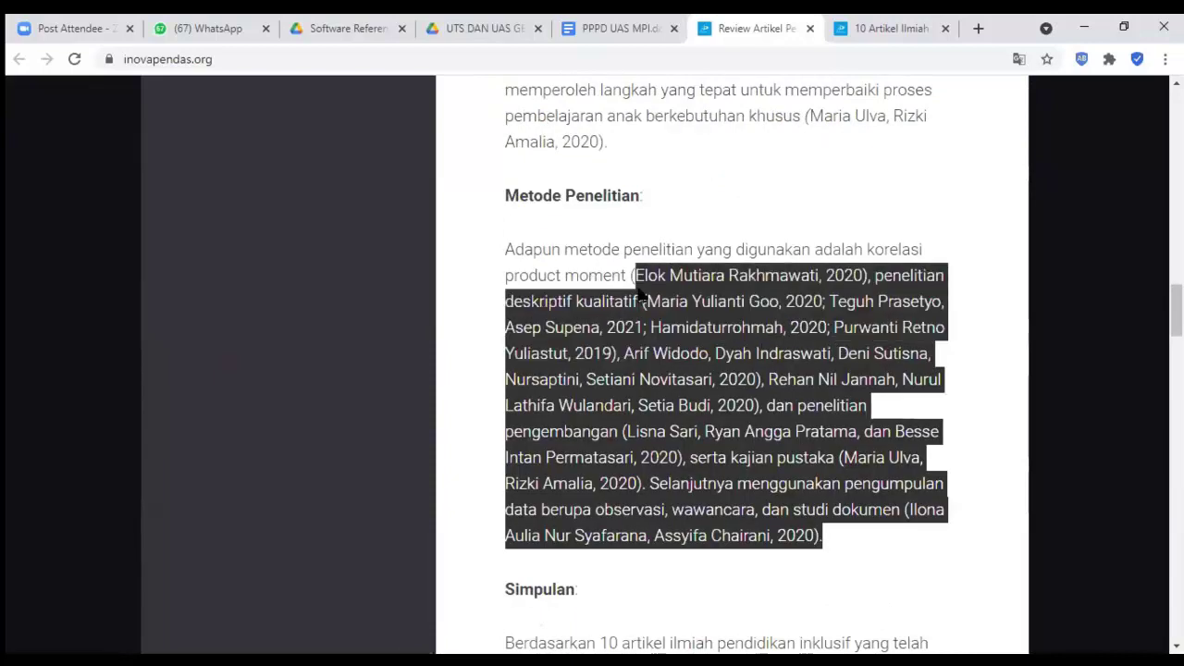
# - Clear the text highlight and read the review's Simpulan and Penelitian Selanjutnya sections through to the closing link to the 10 articles
pyautogui.click(680, 572)
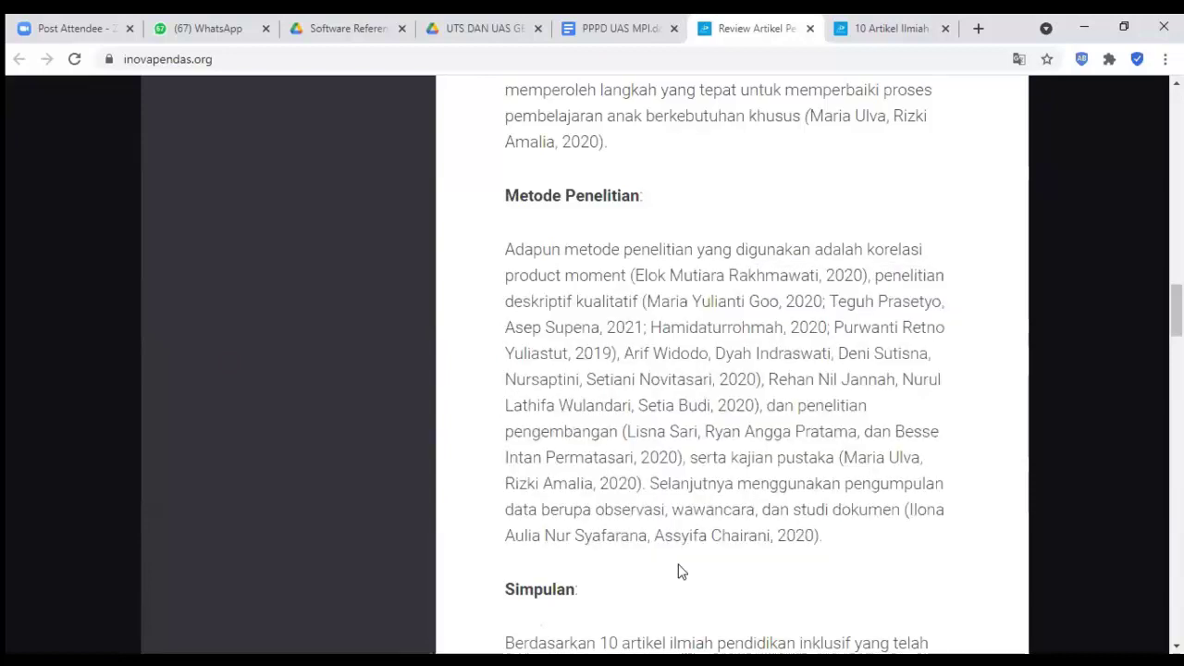
pyautogui.scroll(-1, 680, 566)
pyautogui.scroll(-4, 680, 566)
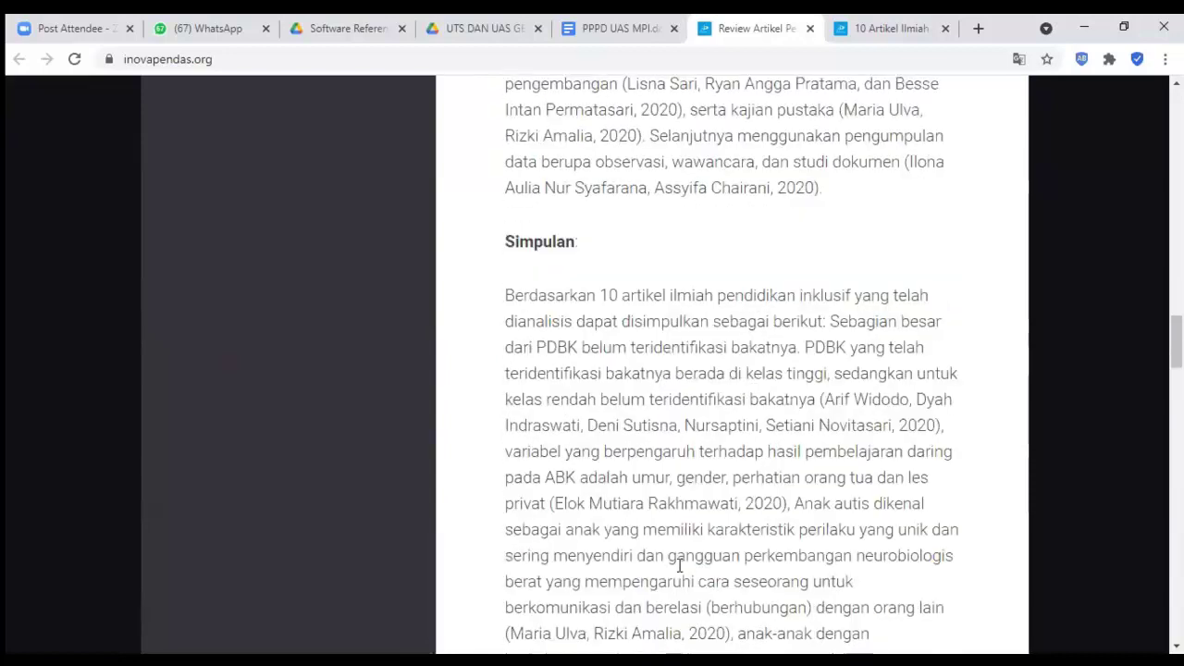
pyautogui.scroll(-6, 680, 568)
pyautogui.scroll(-5, 680, 572)
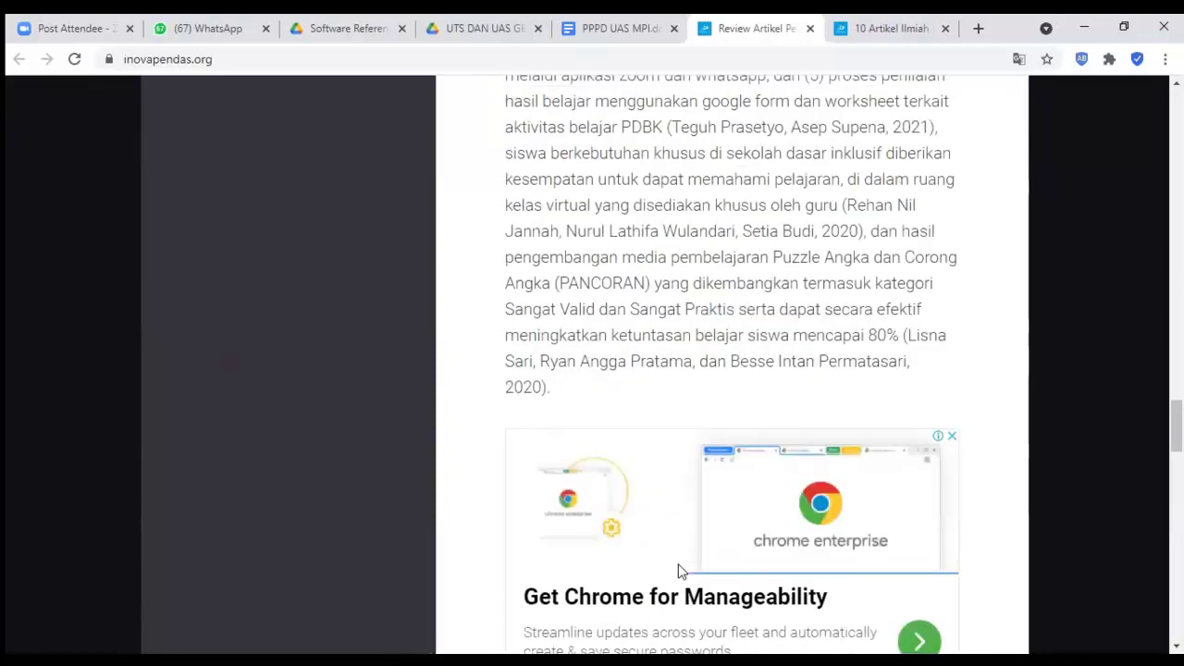
pyautogui.scroll(-6, 680, 571)
pyautogui.scroll(-3, 680, 571)
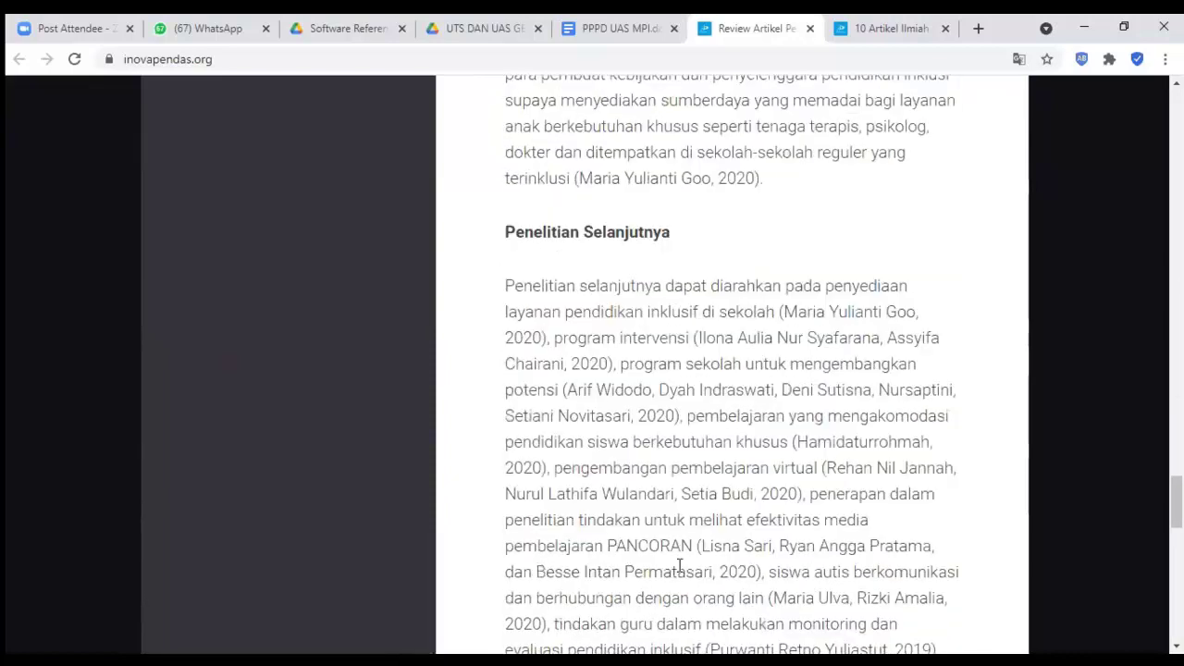
pyautogui.scroll(-1, 680, 569)
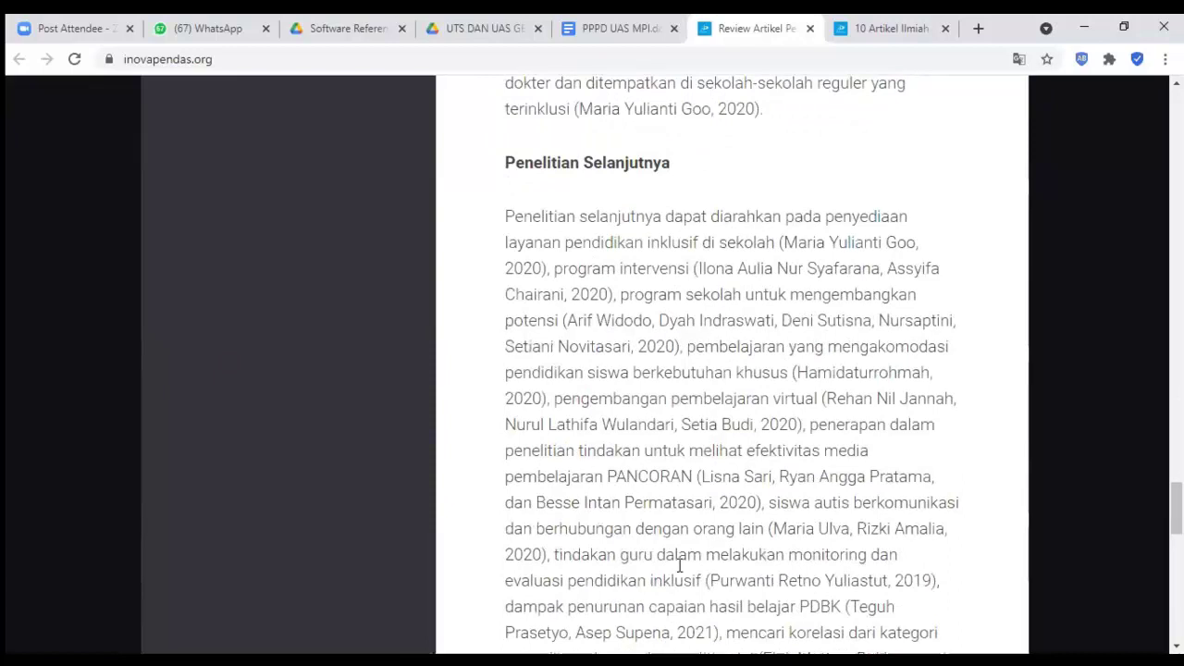
pyautogui.scroll(-1, 680, 569)
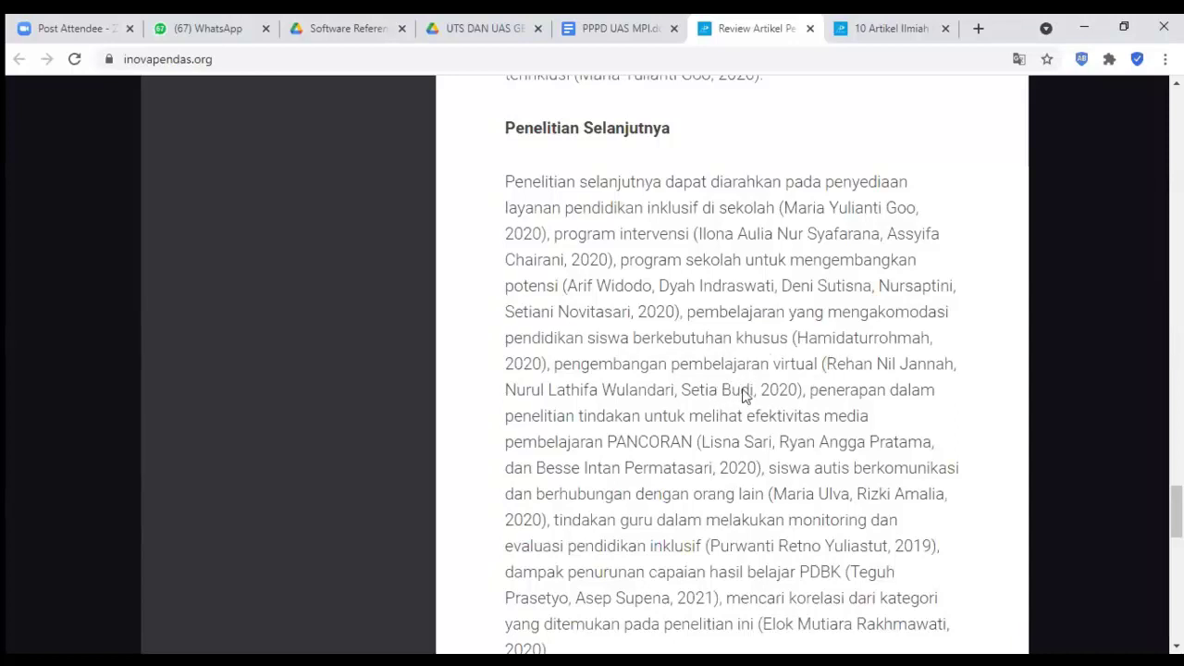
pyautogui.scroll(-5, 925, 467)
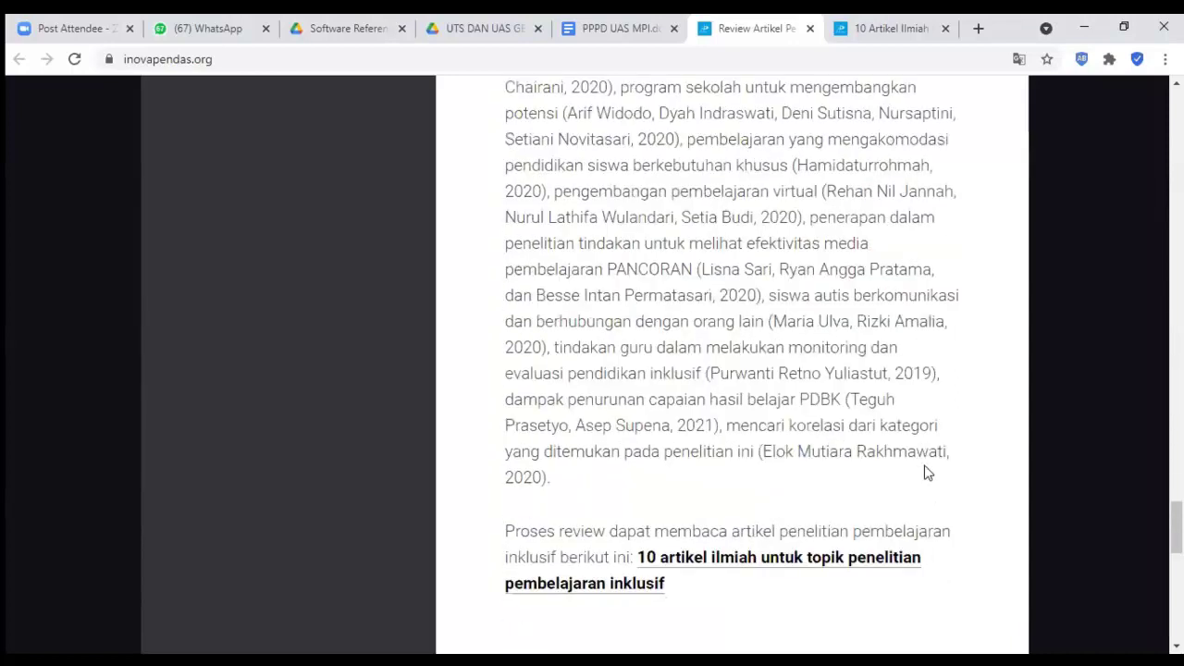
pyautogui.scroll(2, 925, 472)
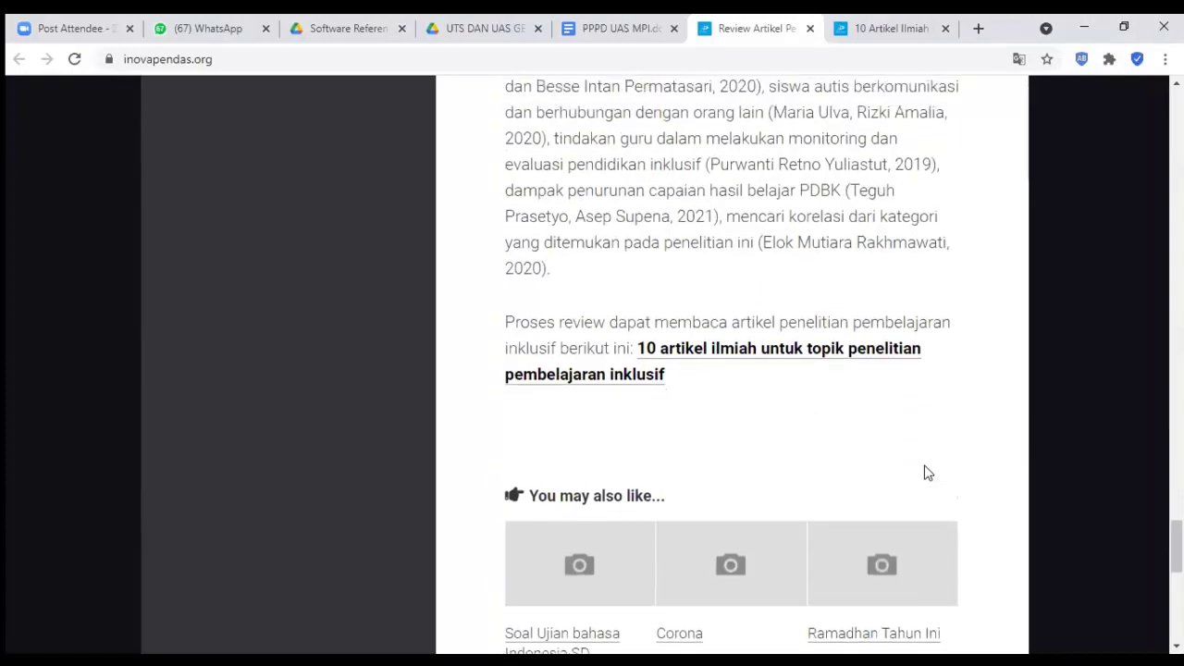
# - Return to the PPPD UAS MPI assignment document and go through the Kriteria Penilaian grade bands, from 85-100 to 49 ke bawah
pyautogui.click(645, 19)
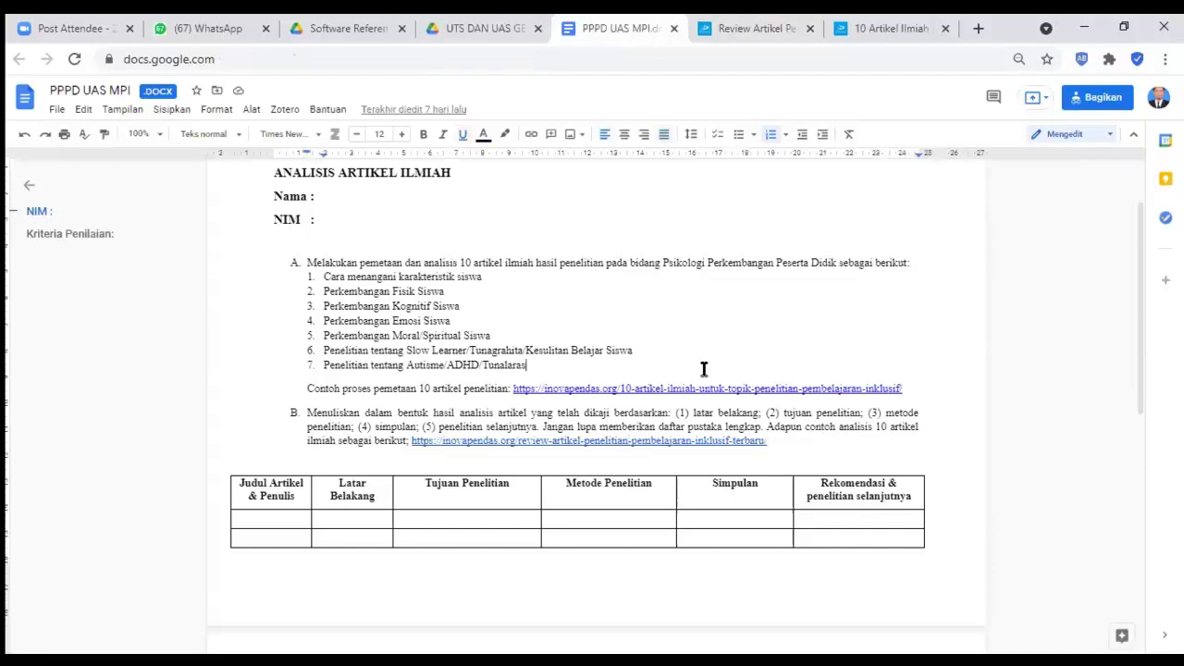
pyautogui.scroll(-3, 703, 369)
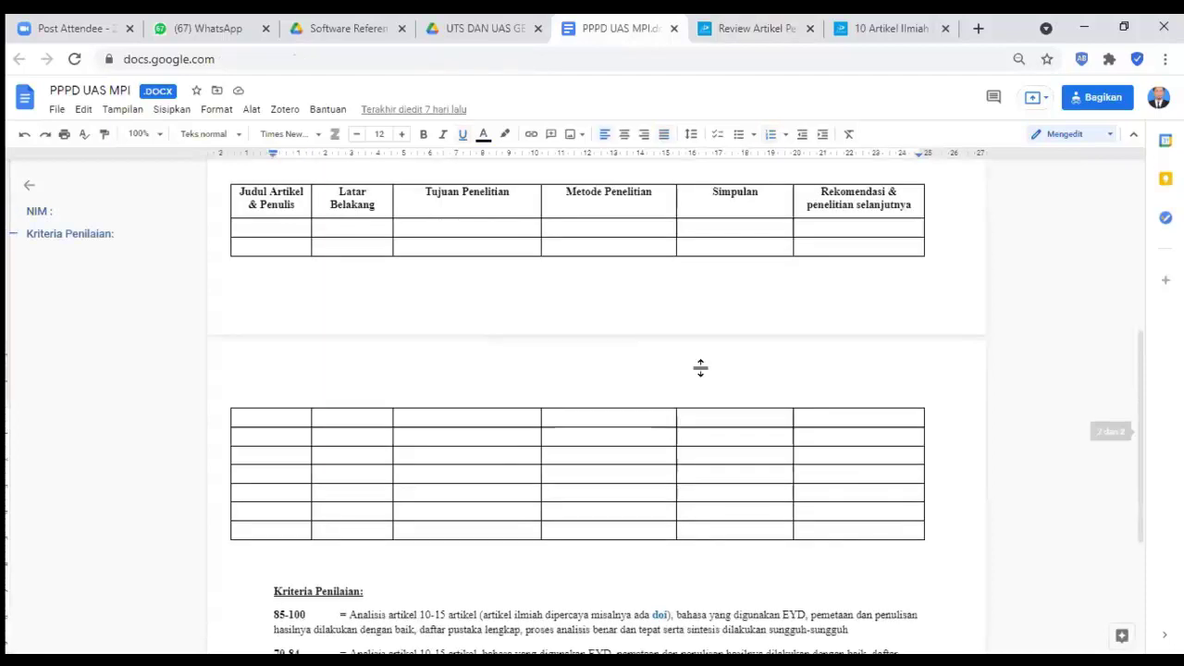
pyautogui.scroll(-2, 701, 368)
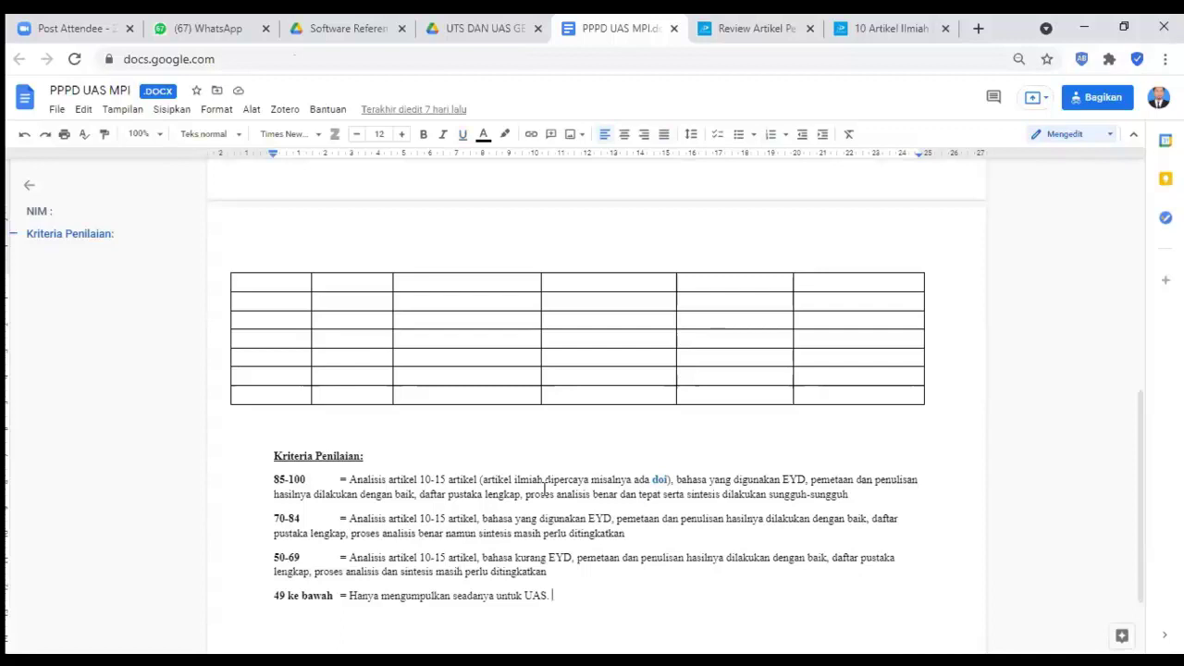
pyautogui.click(340, 480)
pyautogui.click(602, 522)
pyautogui.moveTo(563, 534)
pyautogui.mouseDown()
pyautogui.moveTo(528, 534)
pyautogui.moveTo(575, 535)
pyautogui.mouseUp()
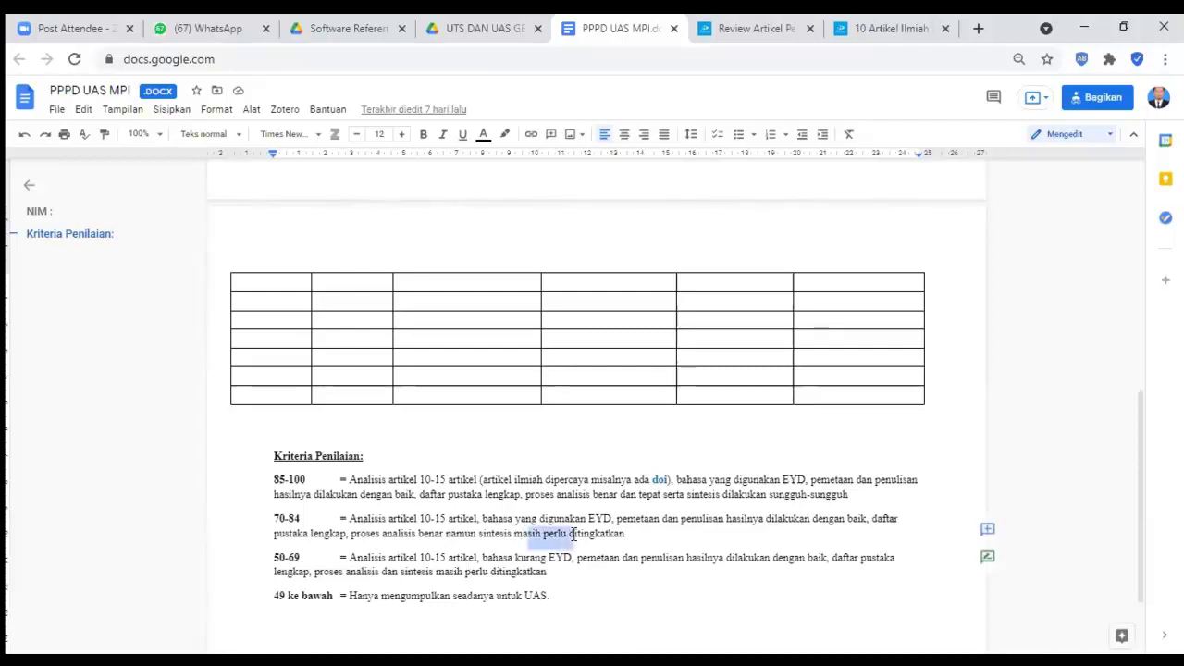
pyautogui.click(574, 535)
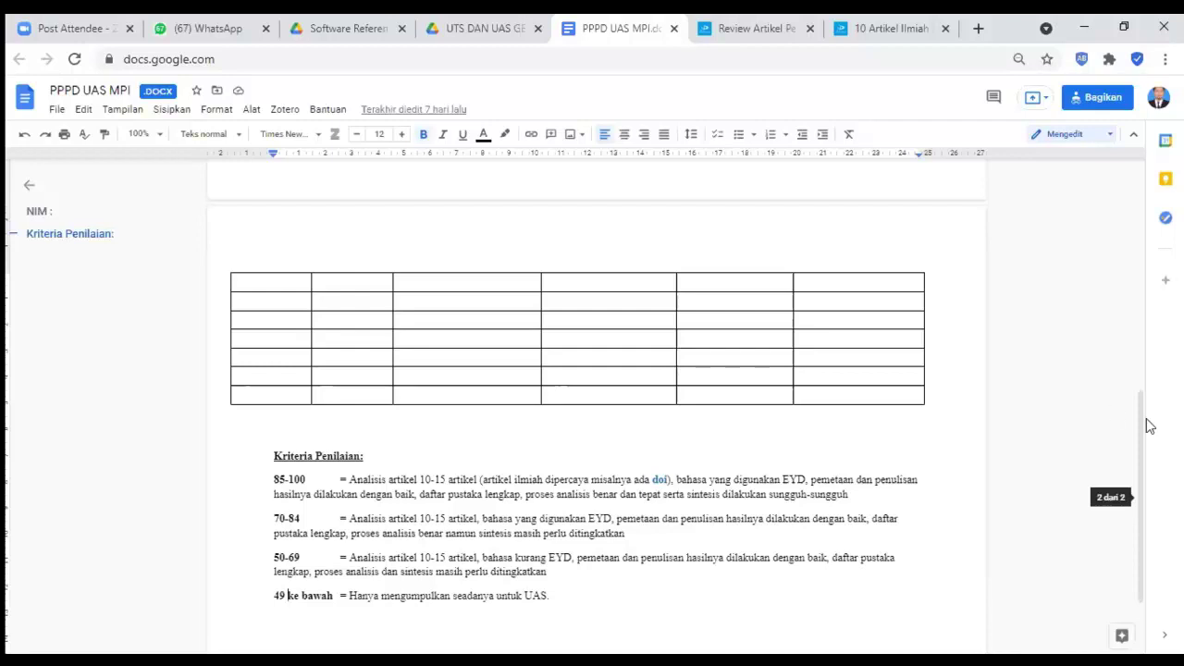
# - Review the whole assignment document again, covering the section A topic list, section B, the analysis table and the Kriteria Penilaian
pyautogui.moveTo(1141, 423); pyautogui.dragTo(1134, 113)
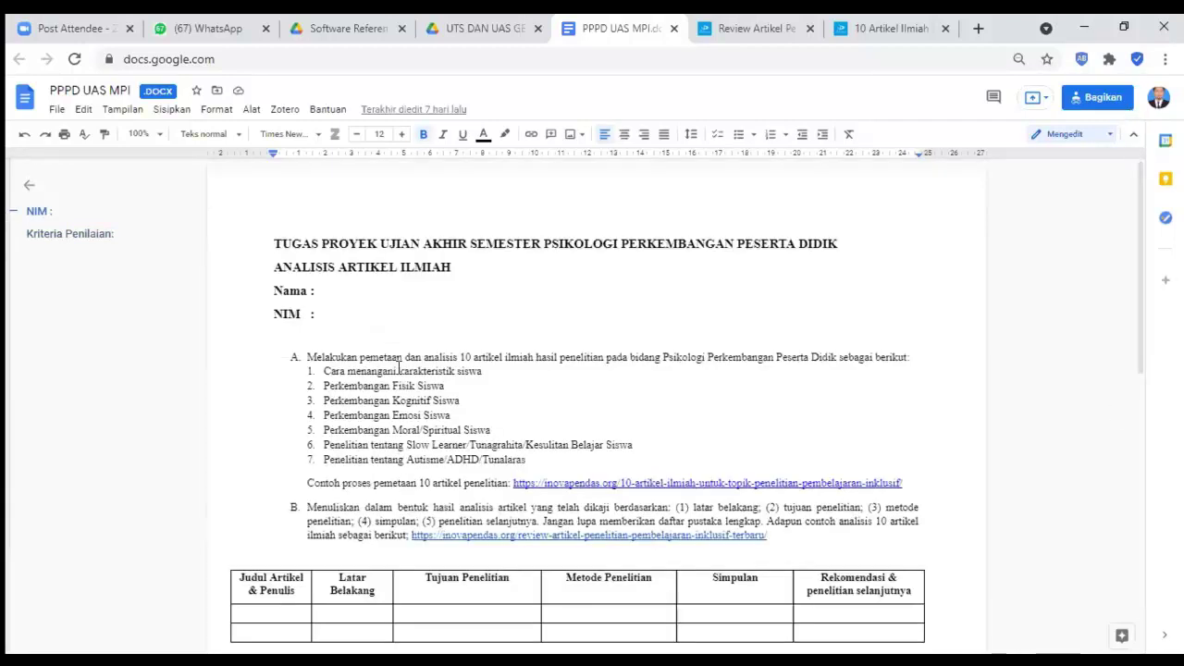
pyautogui.click(398, 370)
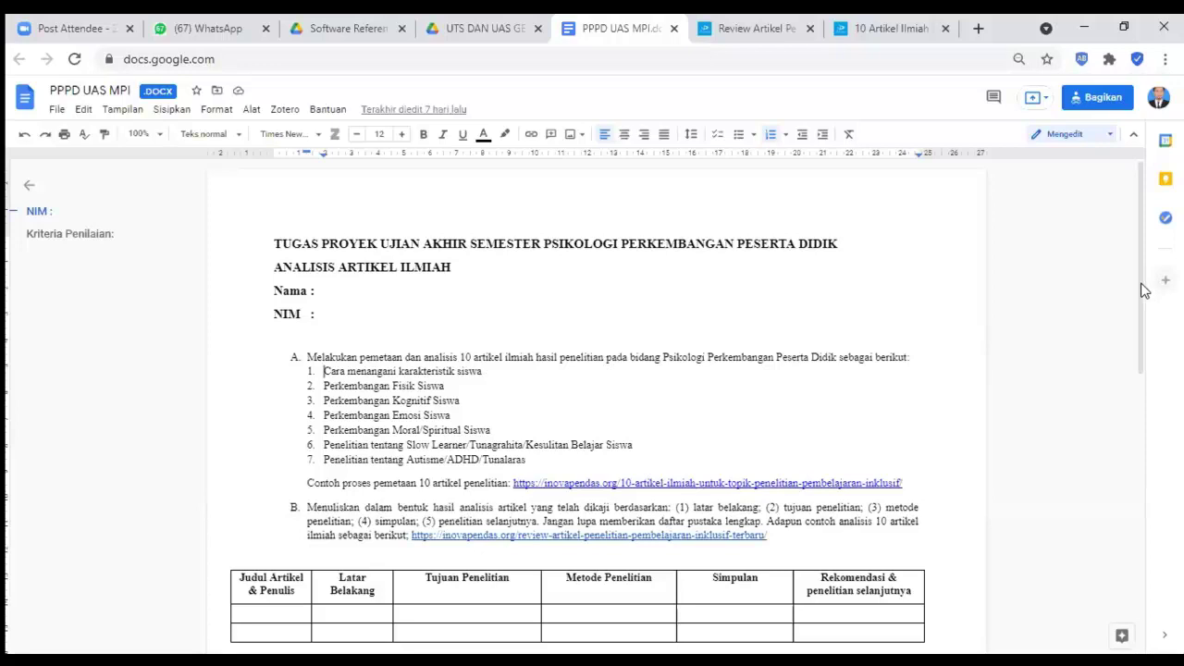
pyautogui.scroll(-1, 1138, 388)
pyautogui.scroll(-5, 1138, 389)
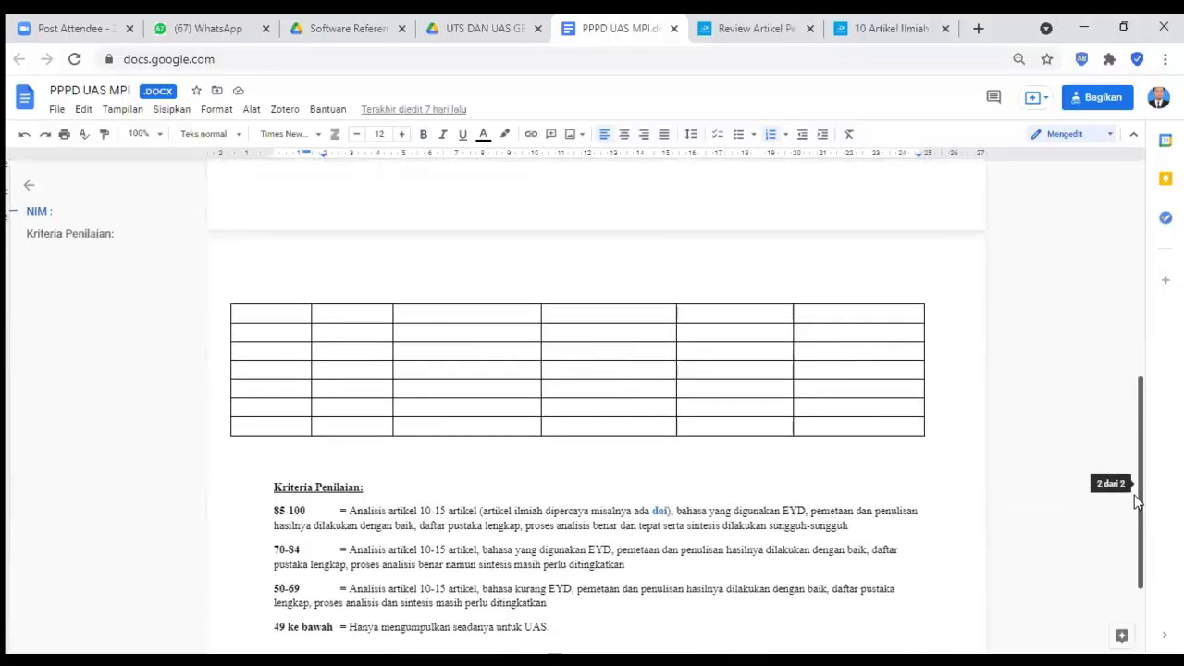
pyautogui.scroll(10, 1141, 277)
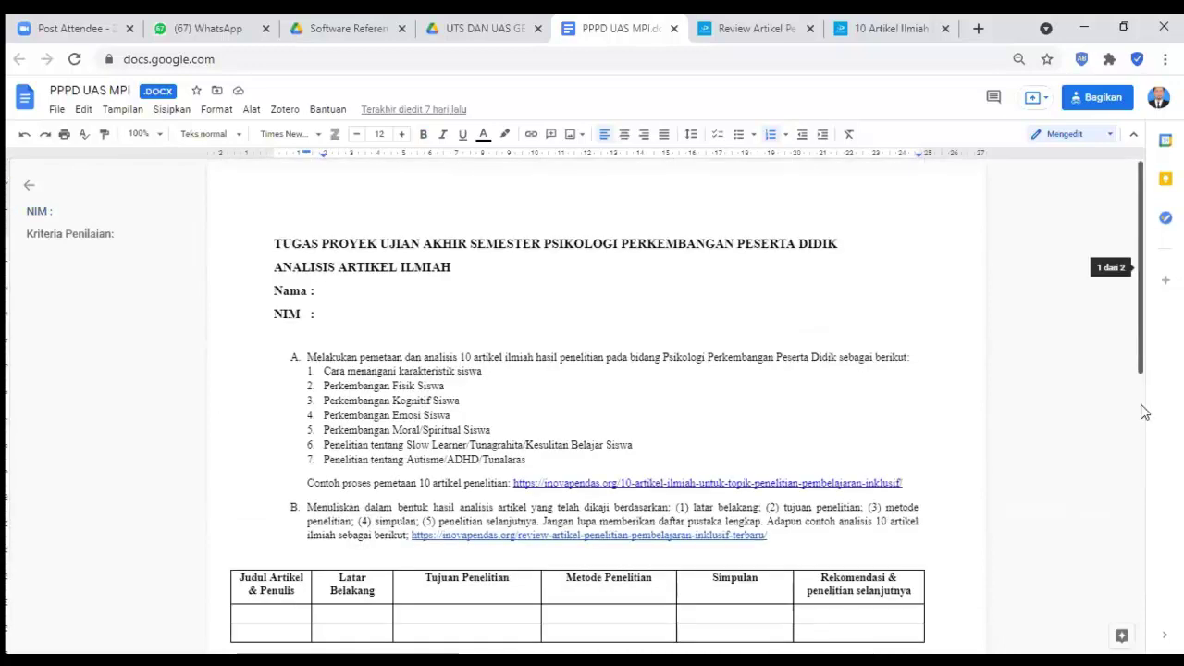
pyautogui.scroll(-5, 1144, 561)
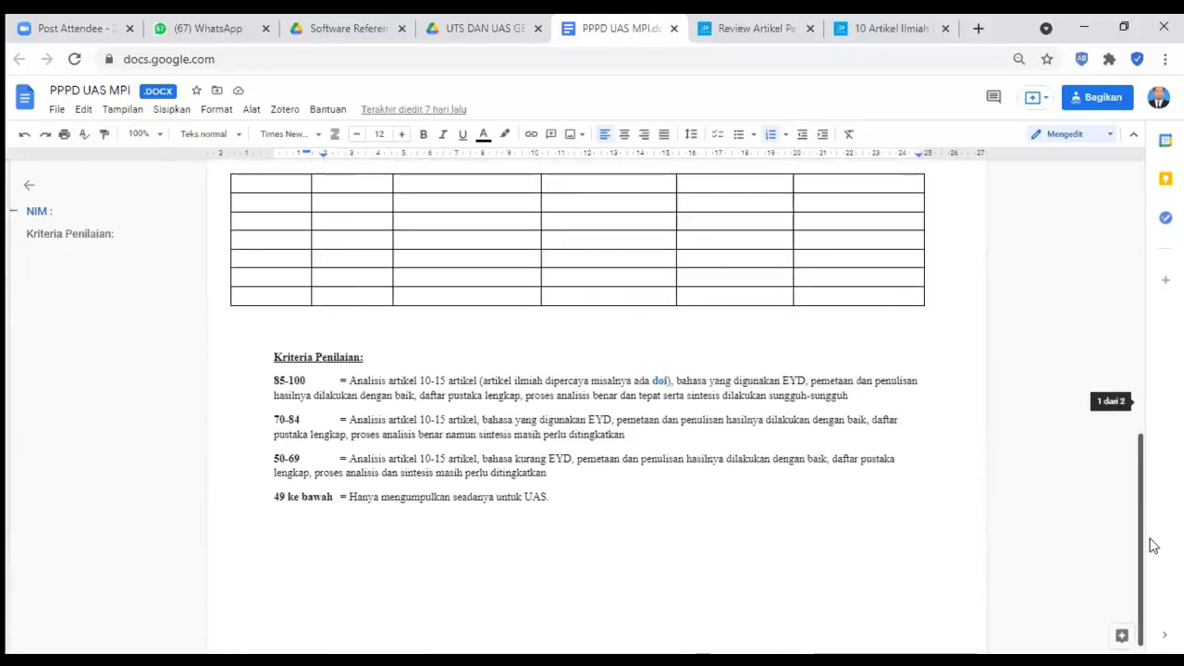
pyautogui.scroll(5, 1152, 546)
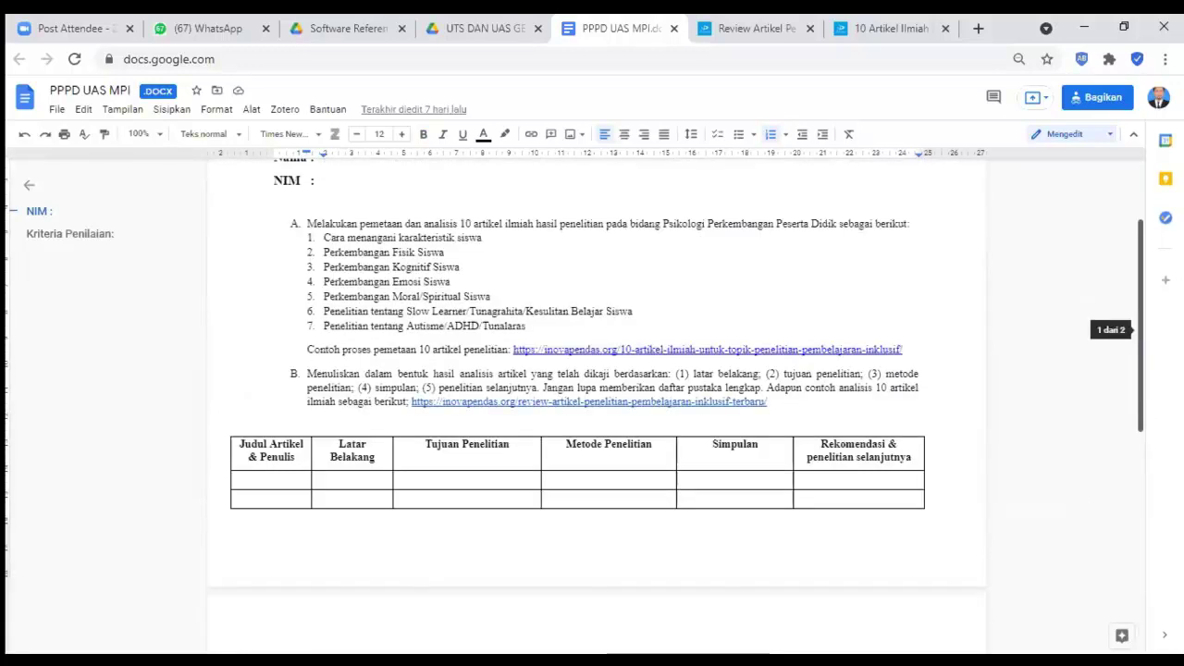
pyautogui.scroll(2, 597, 389)
pyautogui.scroll(1, 592, 407)
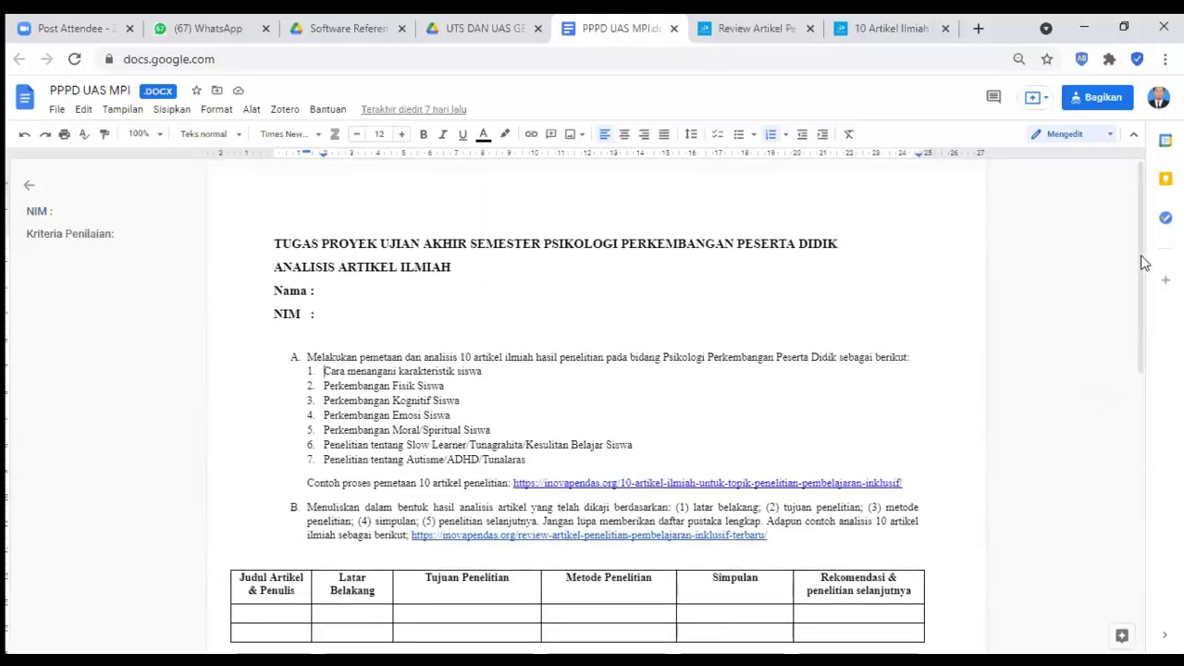
pyautogui.scroll(-2, 1145, 345)
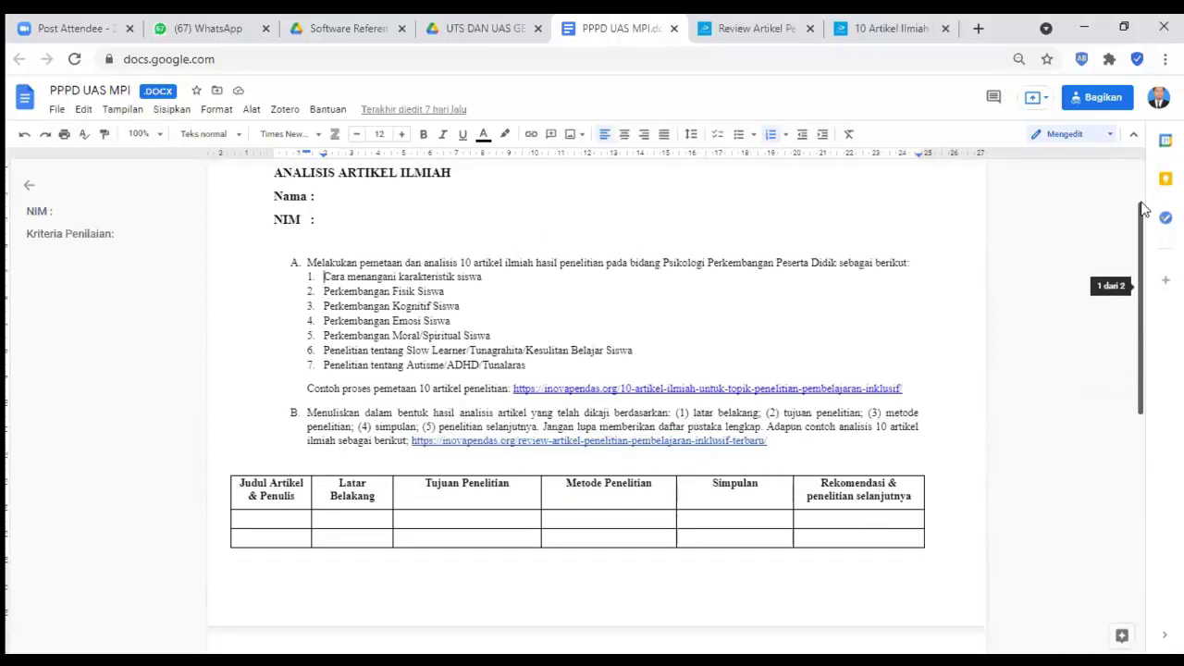
pyautogui.scroll(2, 1144, 345)
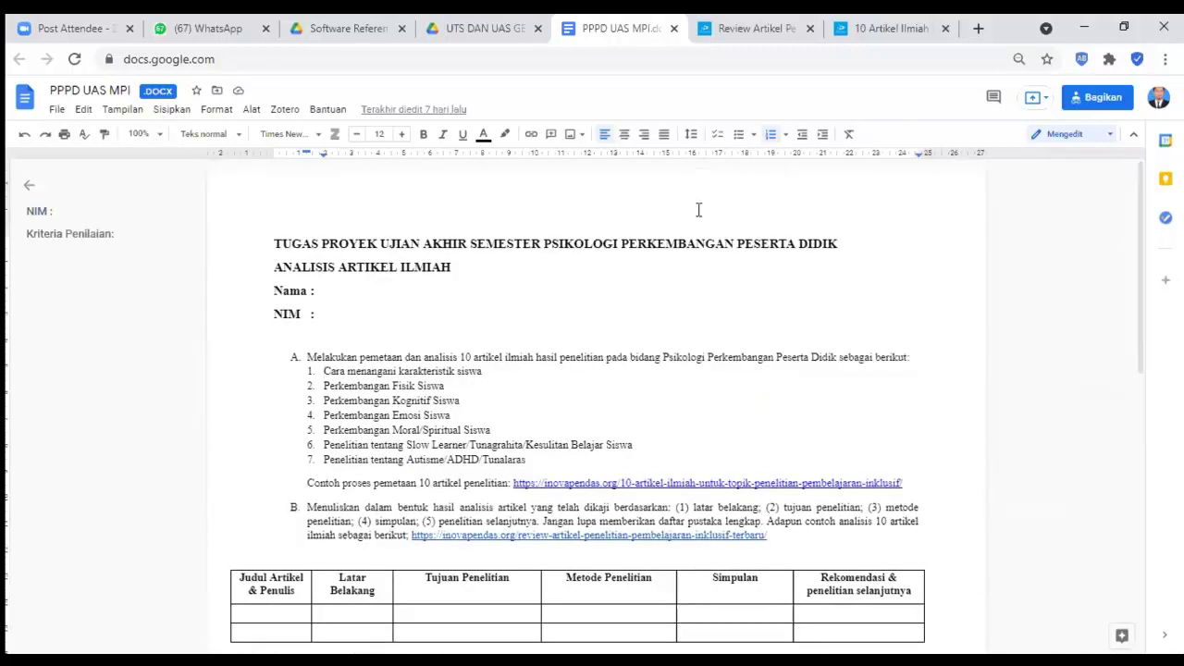
# - Switch to the review article page and load Google Cendekia (scholar.google.com) in its place
pyautogui.click(703, 21)
pyautogui.click(634, 26)
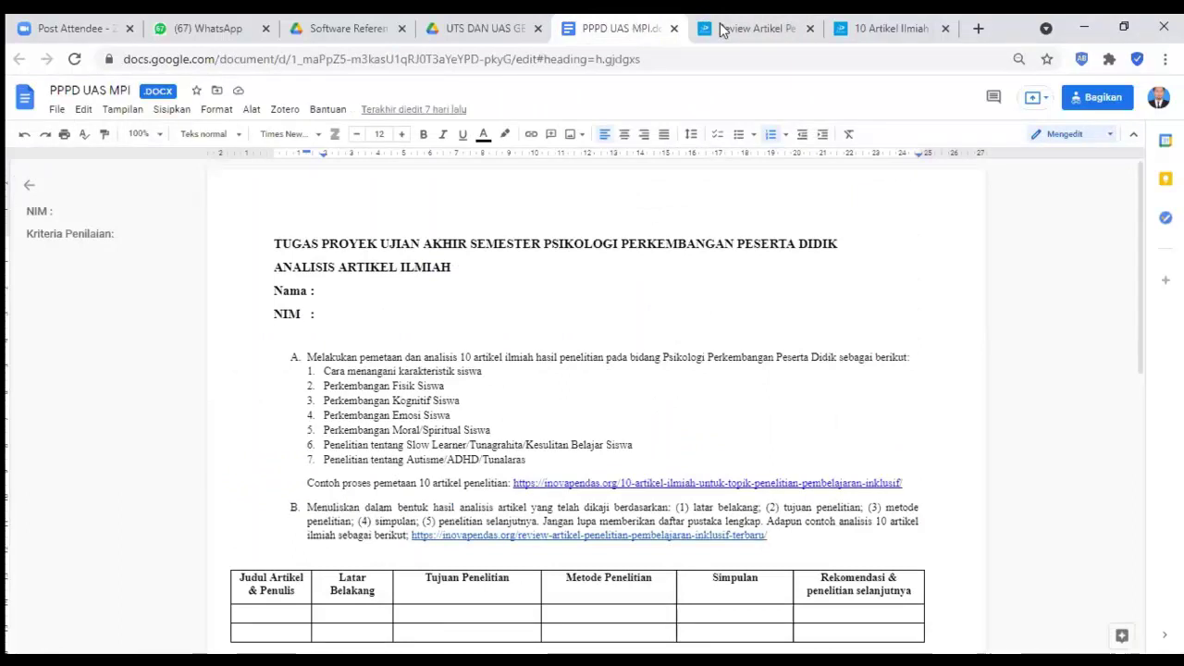
pyautogui.hotkey('ctrl', 'Tab')
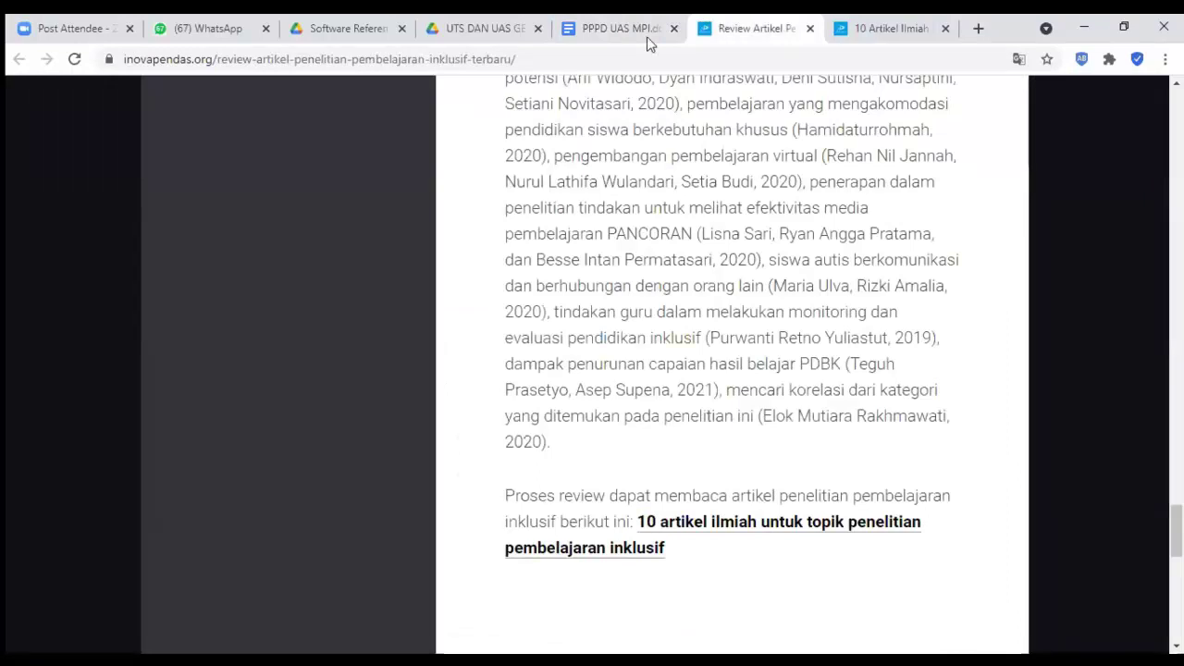
pyautogui.hotkey('ctrl', 'l')
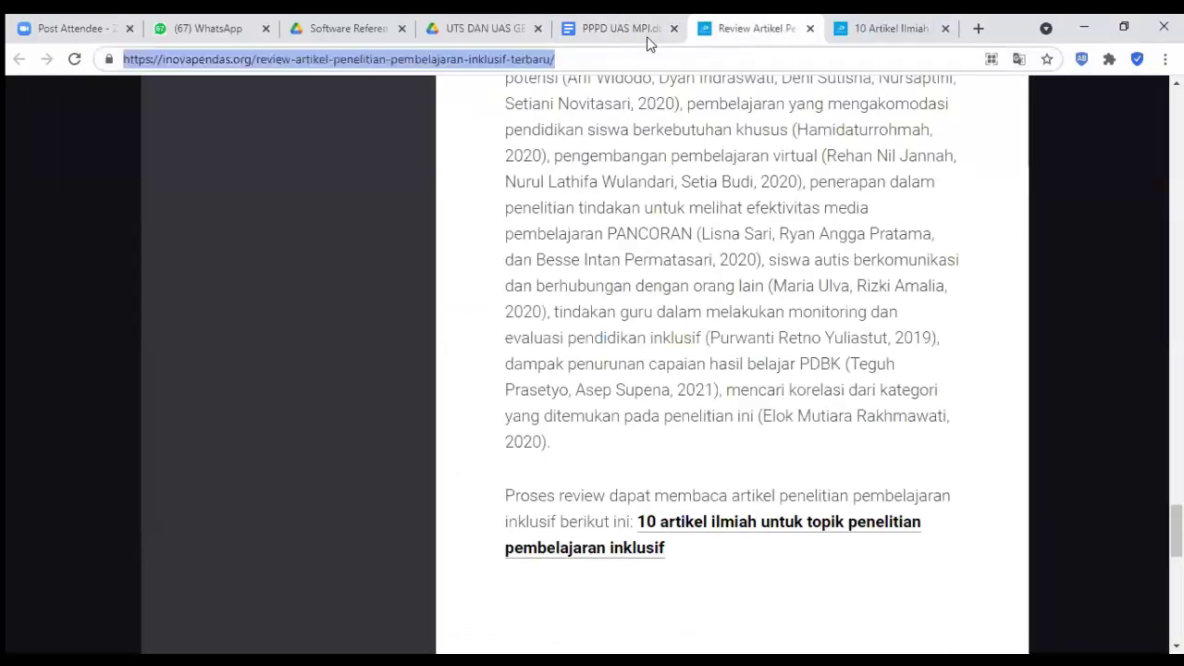
pyautogui.write('sch')
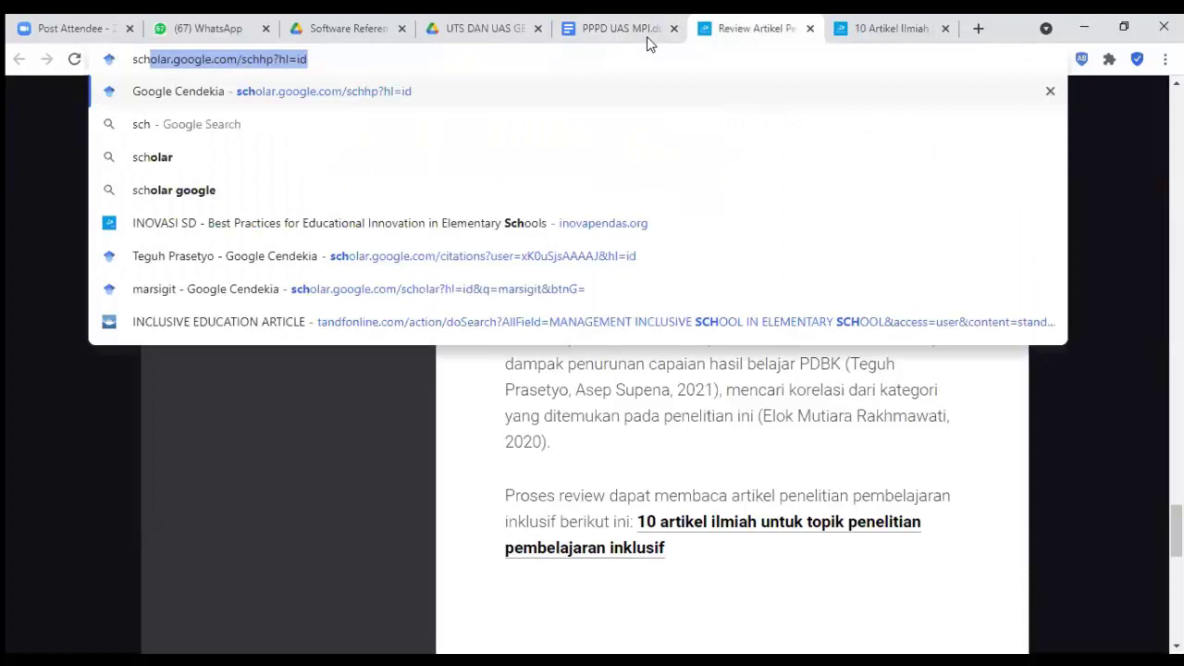
pyautogui.press('Return')
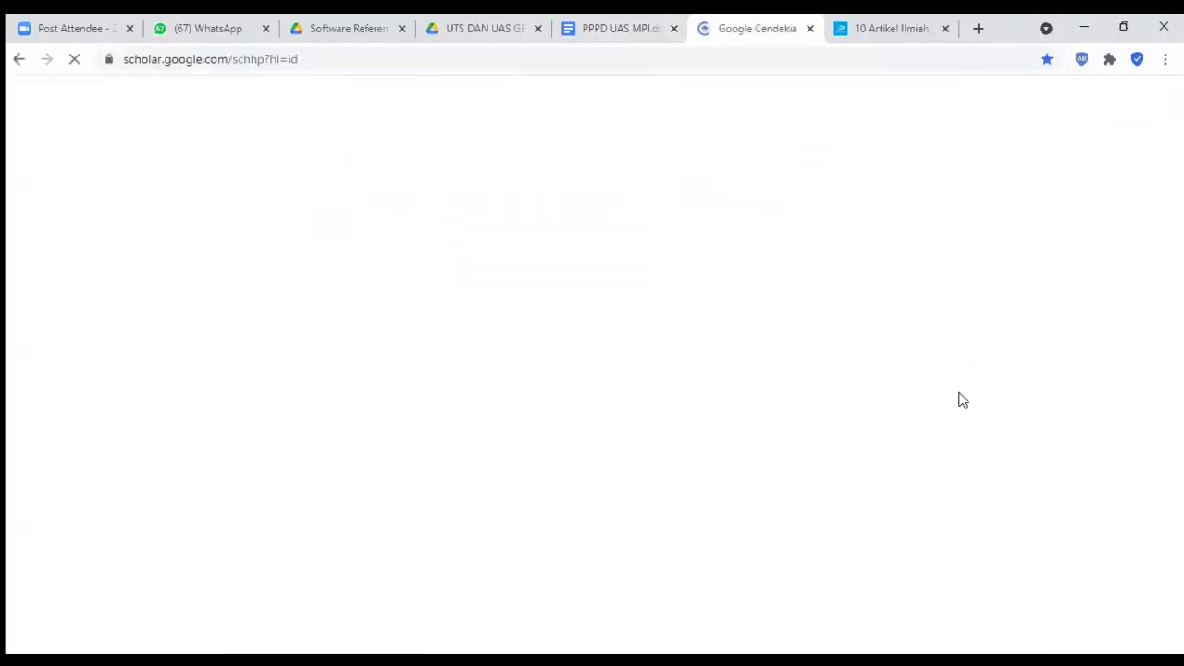
# - Search Google Cendekia for articles on "kompetensi pedagogik", using the suggested search term
pyautogui.click(521, 251)
pyautogui.write('kompe')
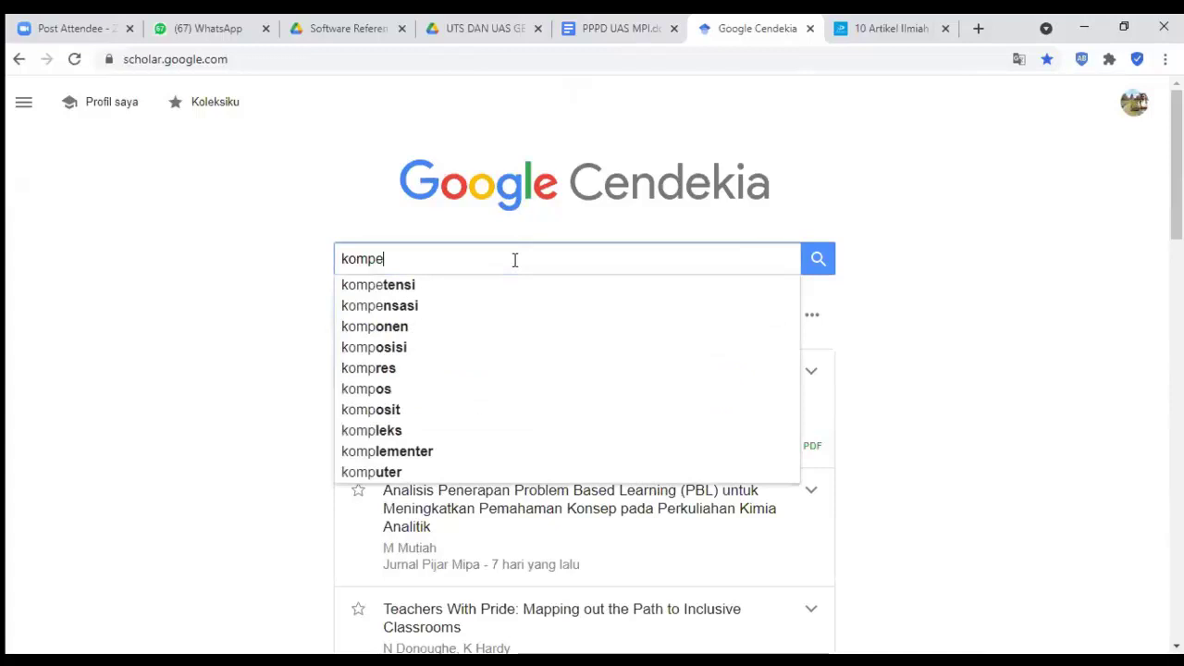
pyautogui.write('tensi')
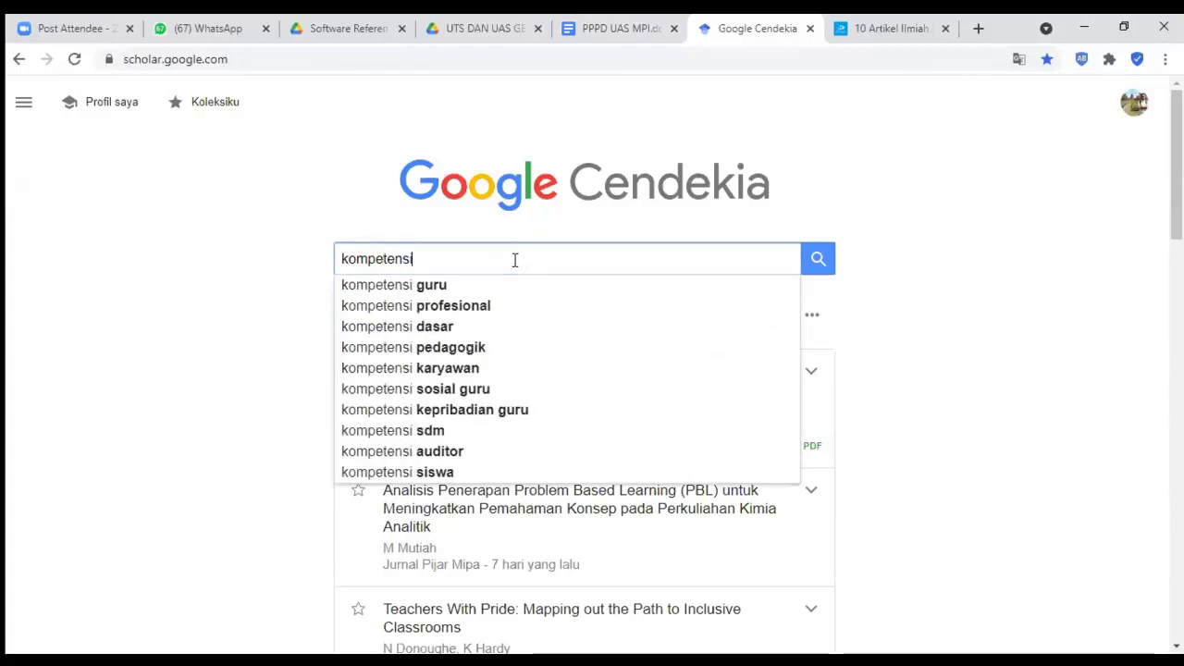
pyautogui.press('Down')
pyautogui.press('Down')
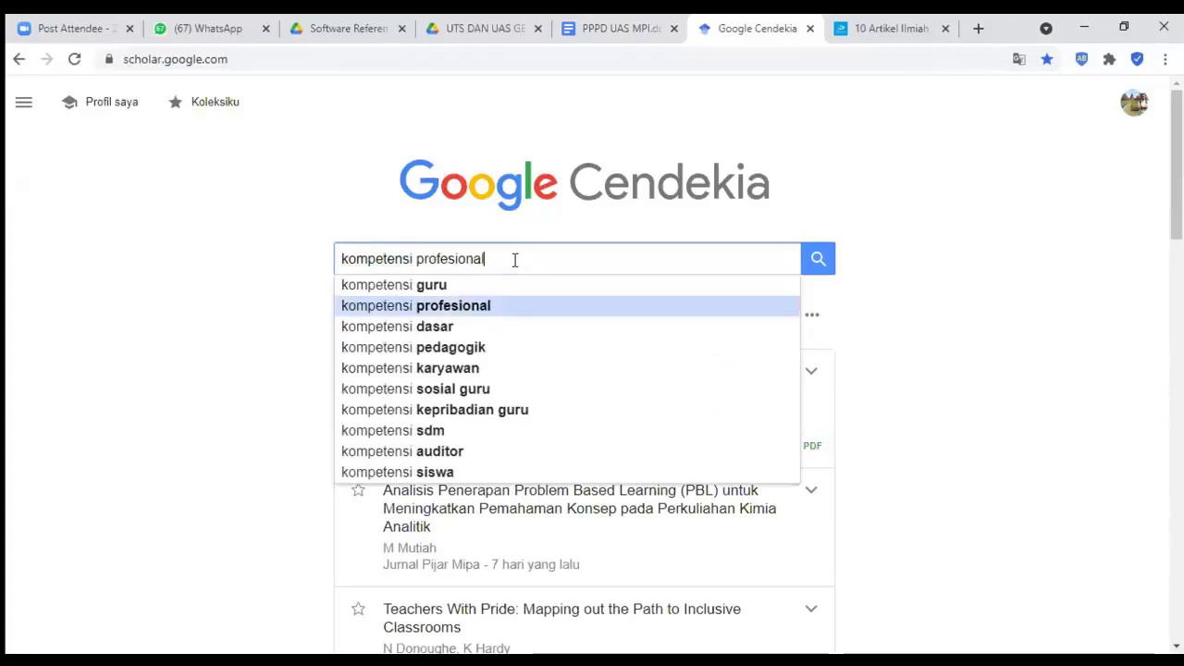
pyautogui.press('Down')
pyautogui.press('Down')
pyautogui.press('Return')
pyautogui.press('Return')
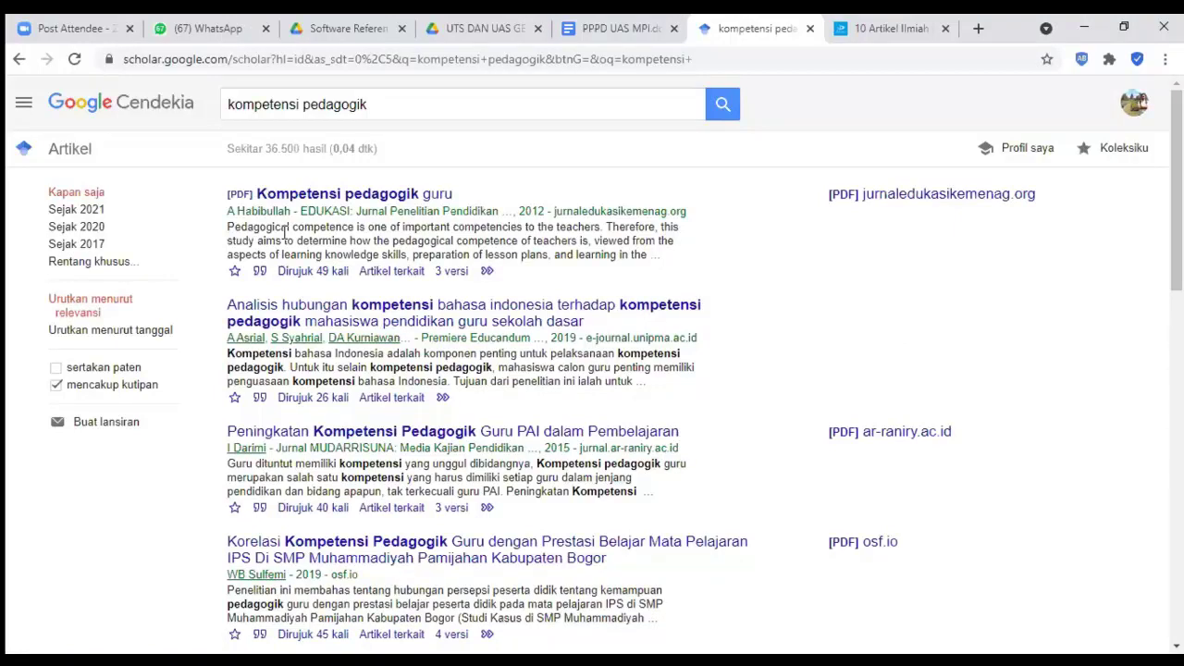
# - Restrict the article results to a custom publication range from 2018 to 2021
pyautogui.click(105, 264)
pyautogui.click(82, 292)
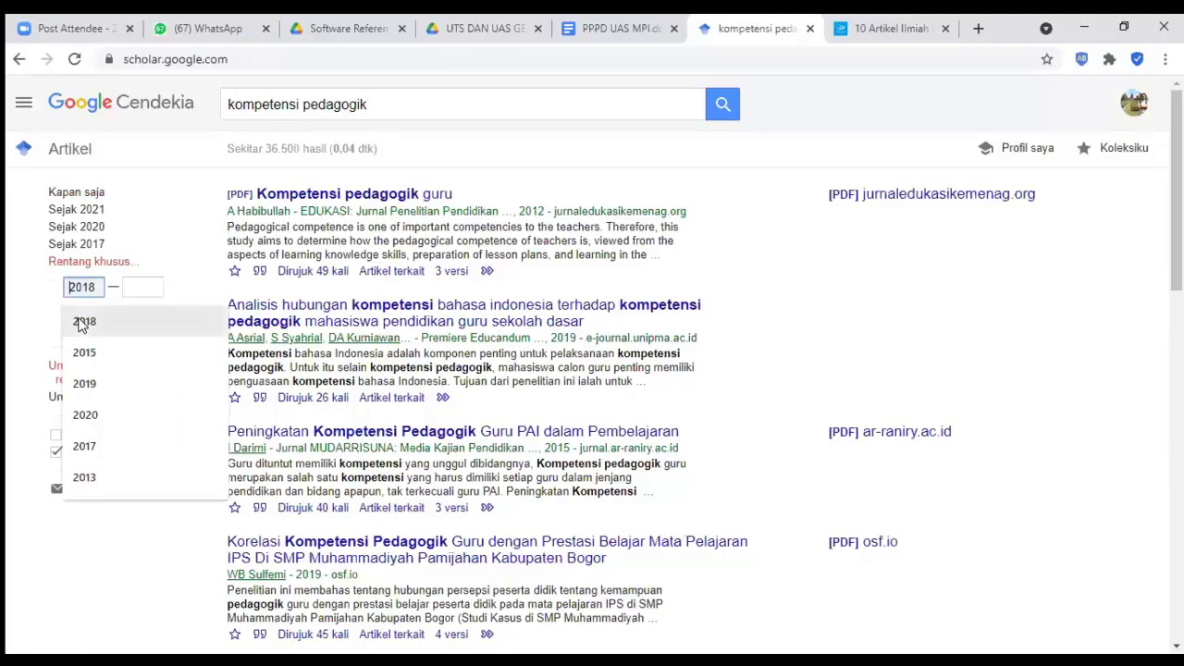
pyautogui.click(81, 321)
pyautogui.click(137, 283)
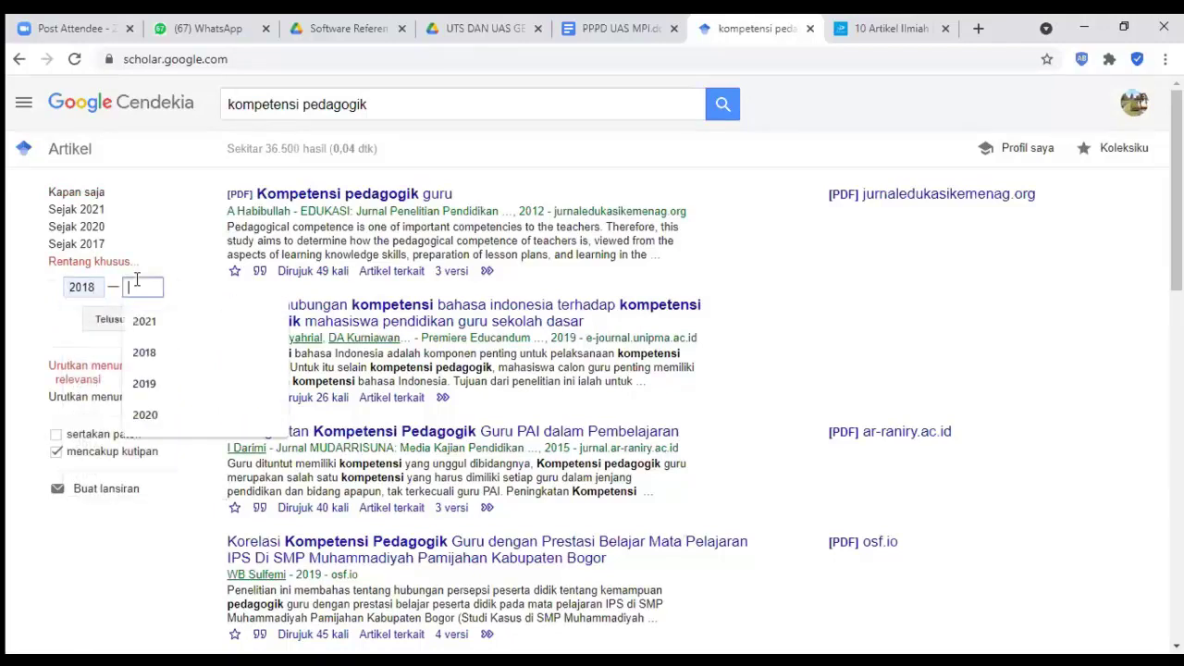
pyautogui.click(167, 326)
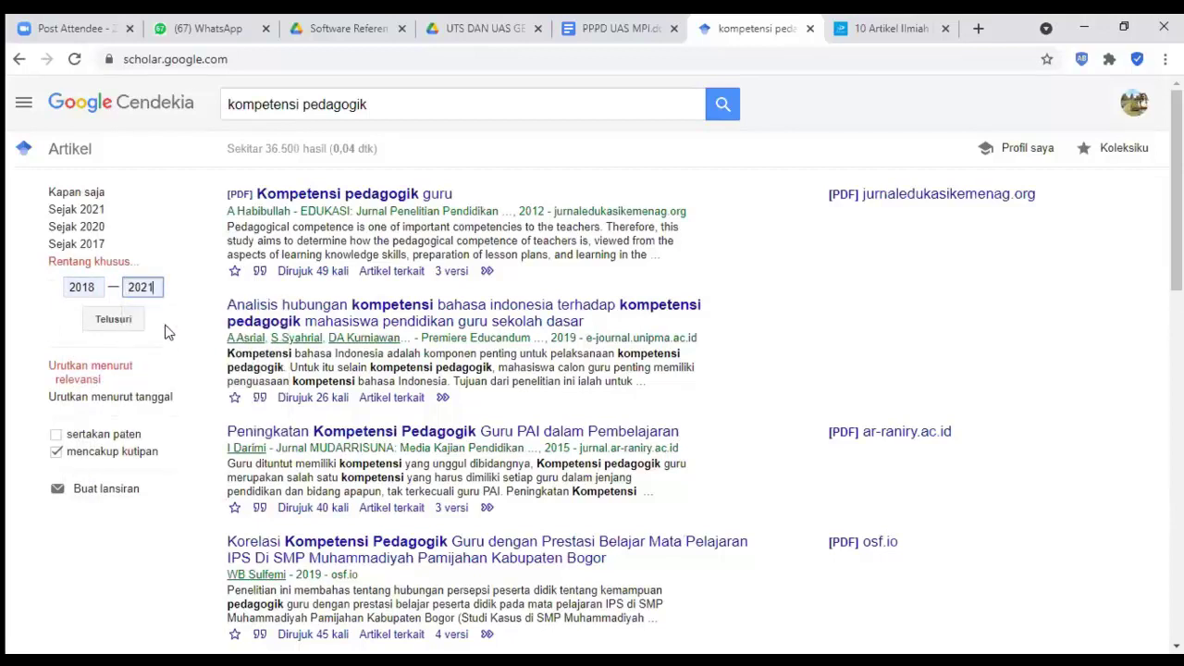
pyautogui.click(129, 322)
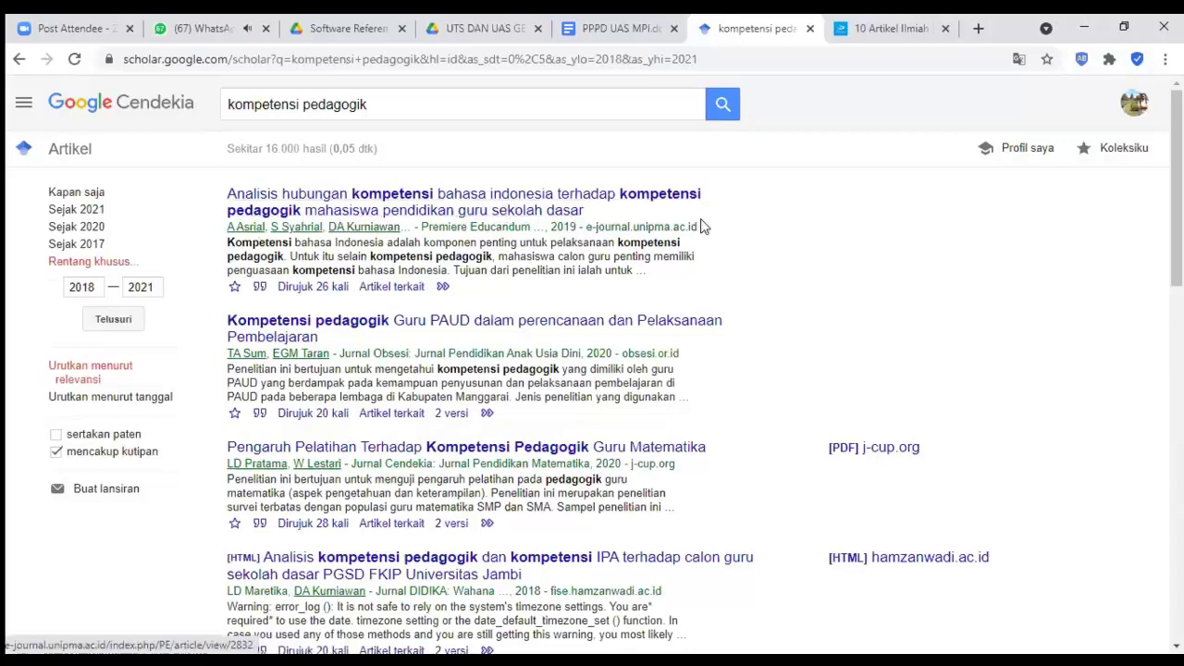
# - Open the first search result, on Indonesian language competence and pedagogic competence of student teachers, in a new browser tab and view it
pyautogui.click(559, 215)
pyautogui.rightClick(558, 215)
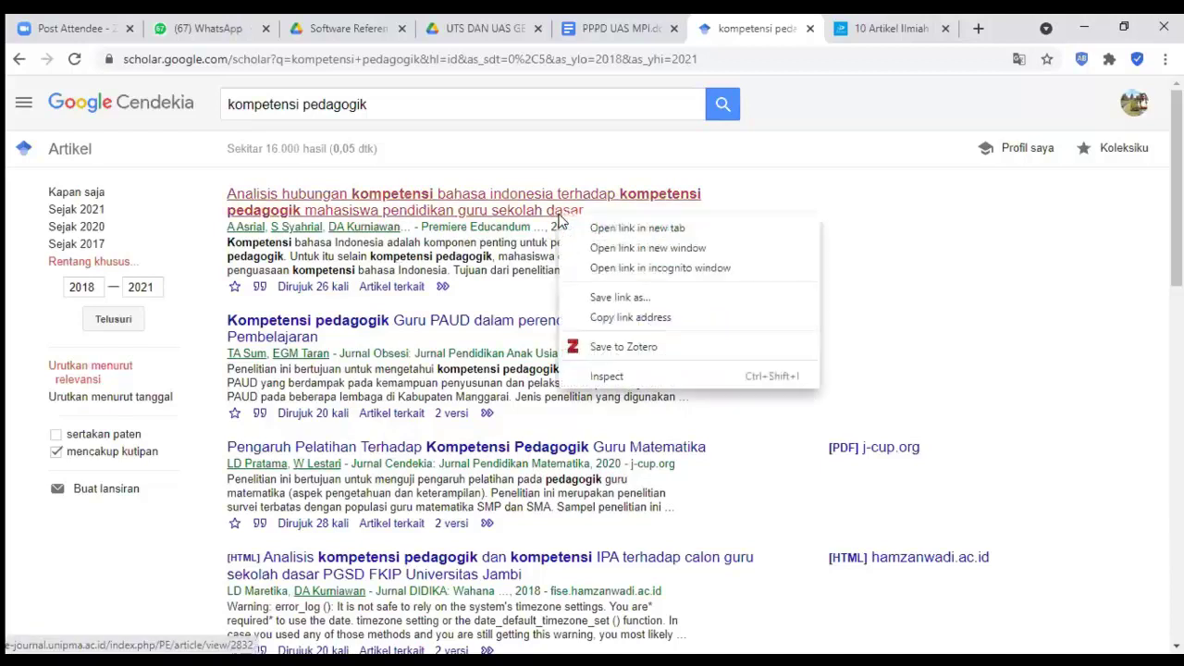
pyautogui.click(586, 228)
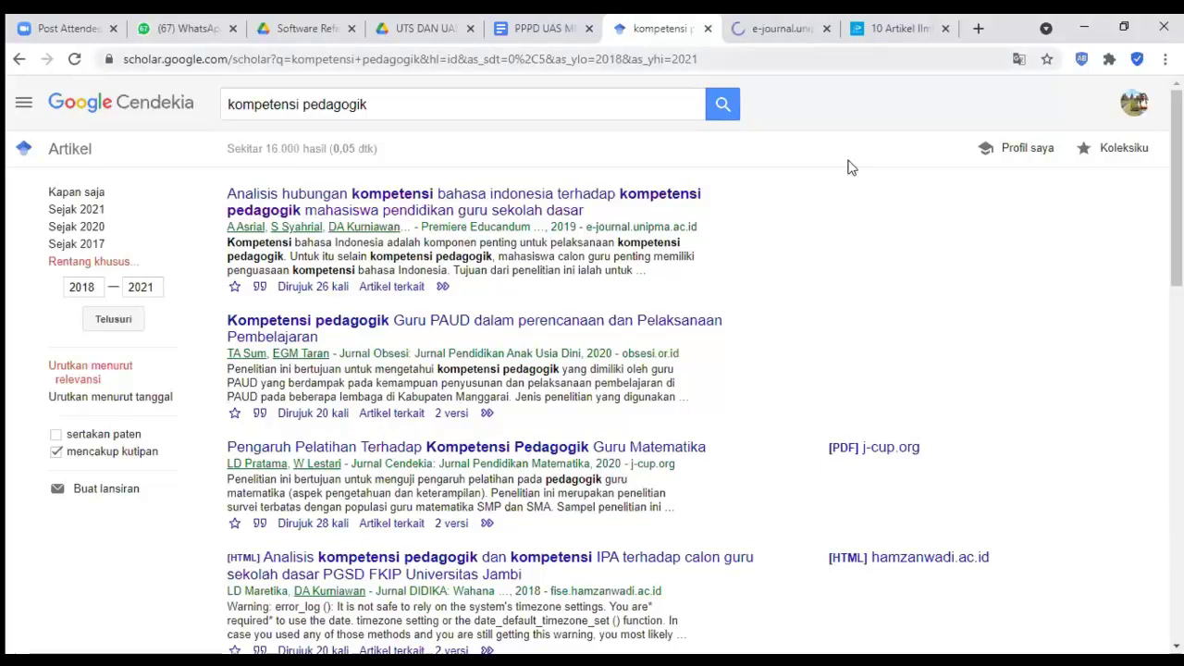
pyautogui.click(777, 30)
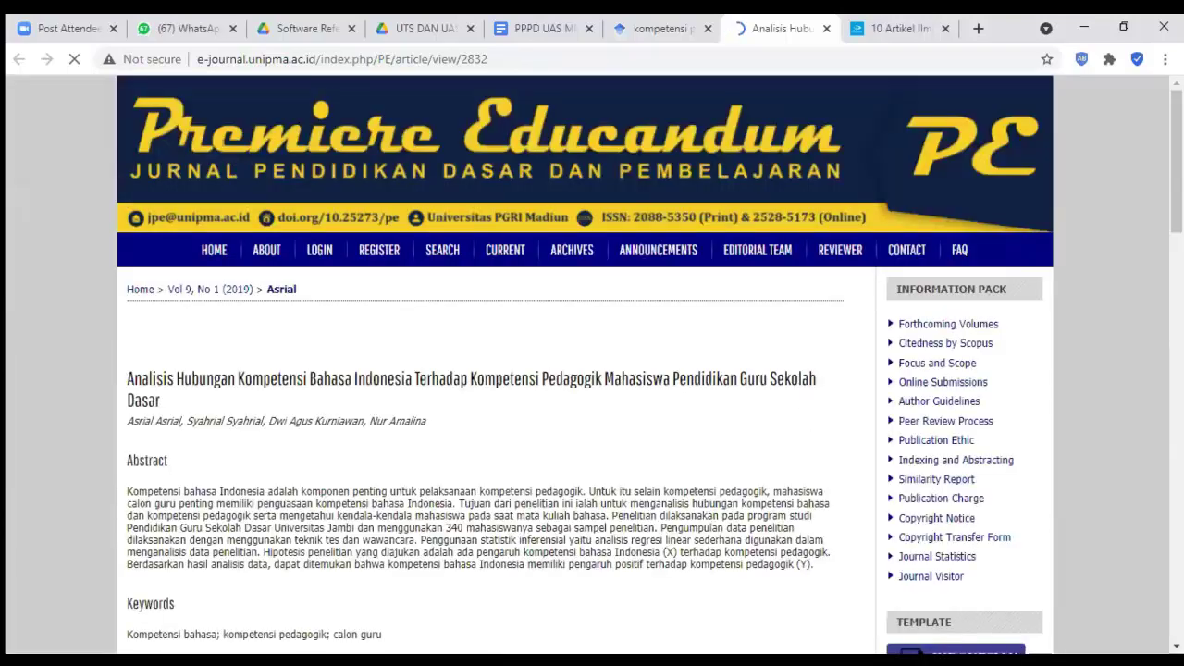
# - Examine the Premiere Educandum article page, covering its abstract, keywords, full-text link, references and DOI
pyautogui.scroll(-1, 592, 370)
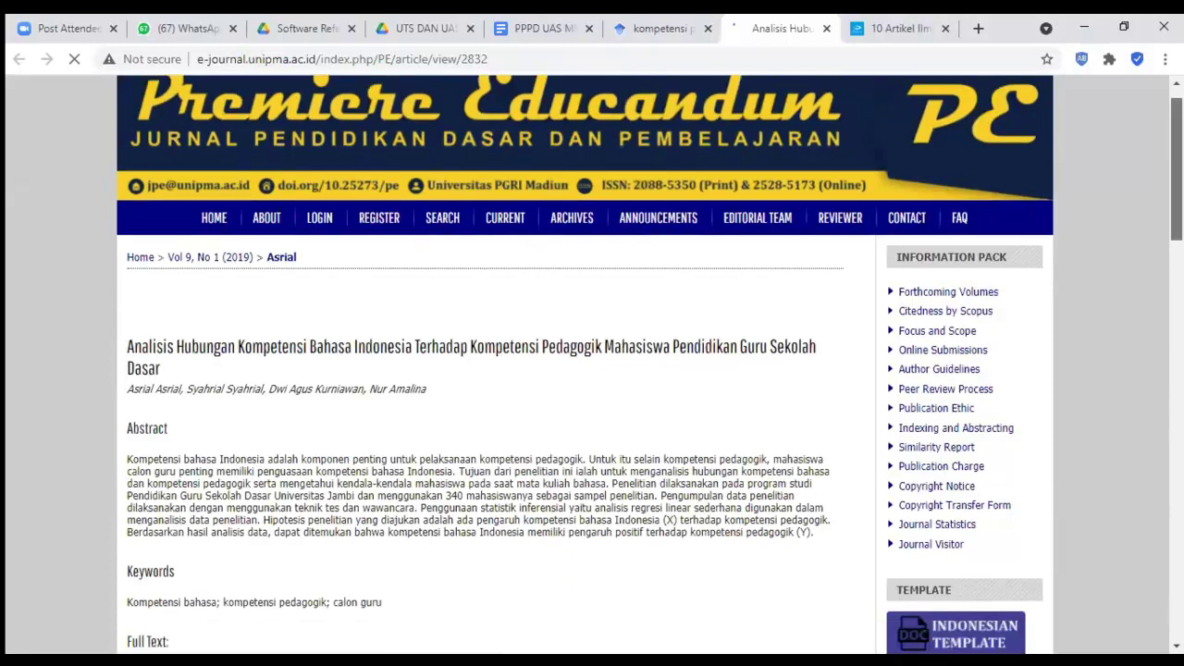
pyautogui.scroll(-1, 592, 370)
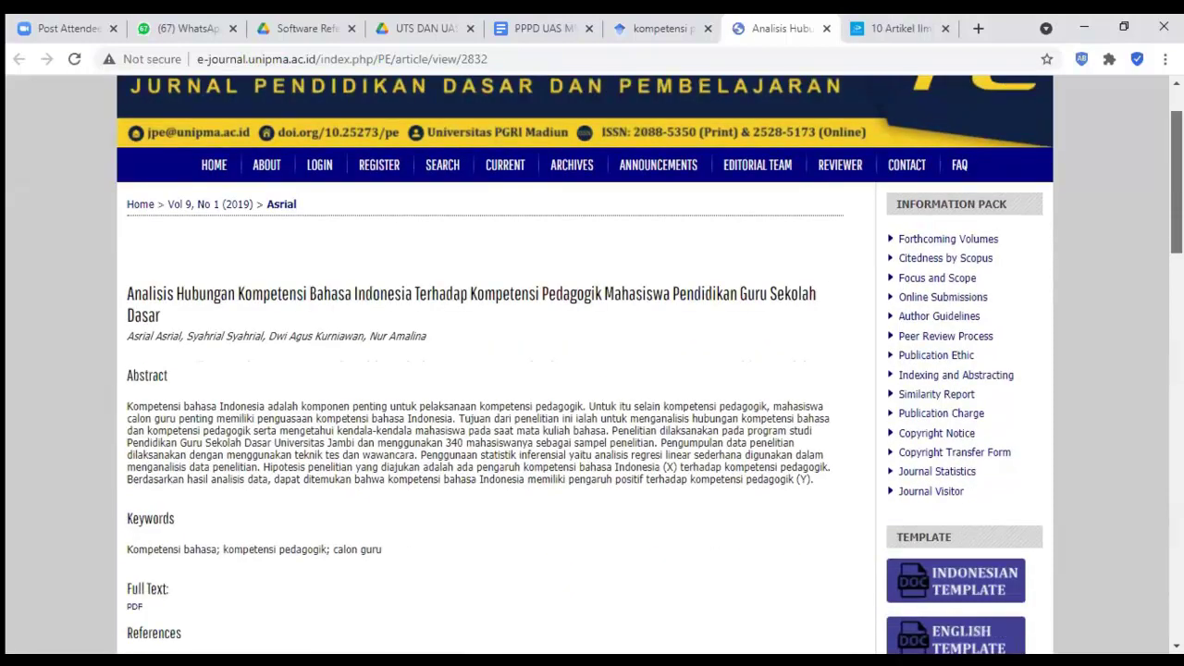
pyautogui.scroll(-1, 592, 370)
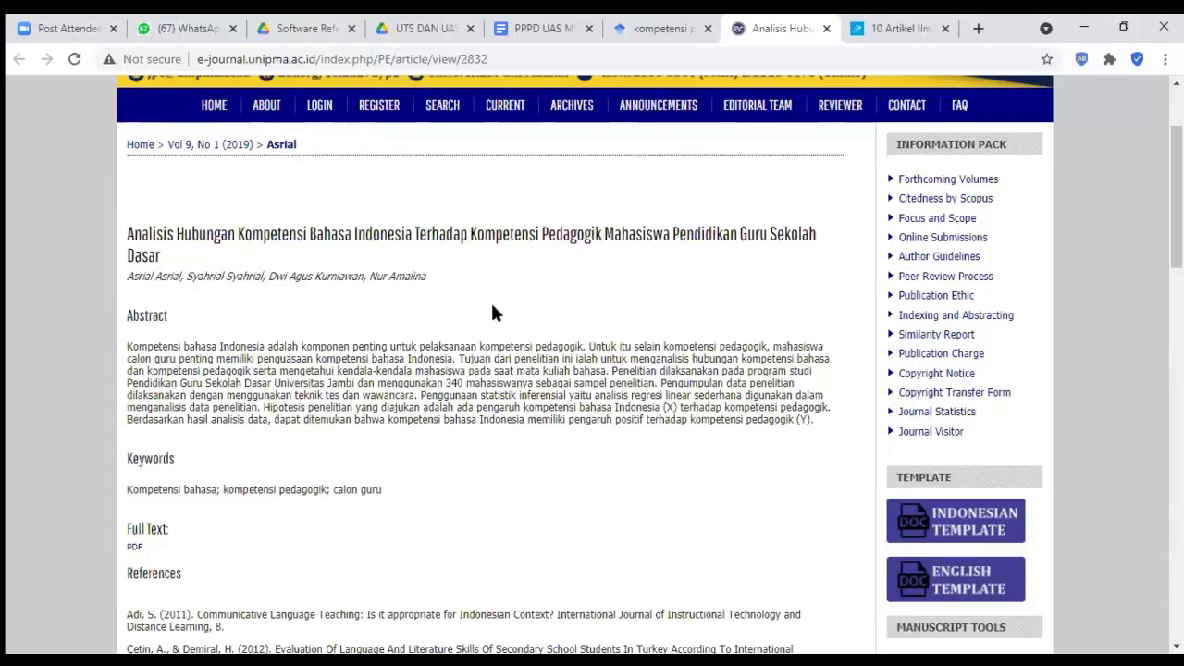
pyautogui.moveTo(1177, 206); pyautogui.dragTo(1176, 264)
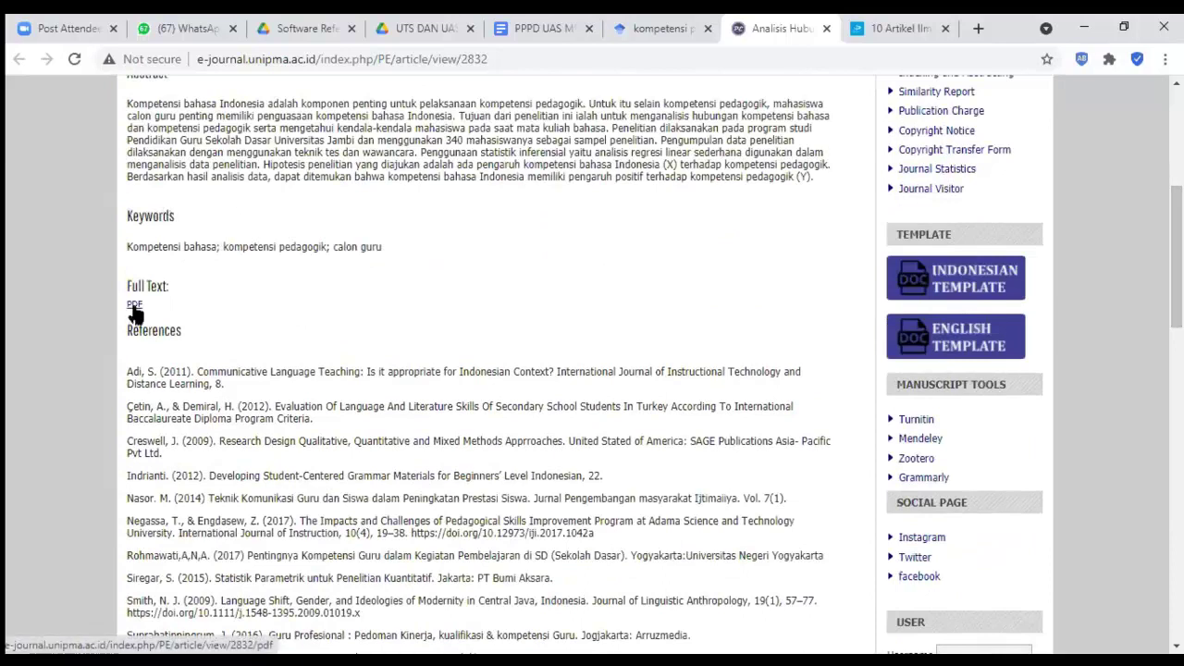
pyautogui.moveTo(1177, 264); pyautogui.dragTo(1177, 340)
pyautogui.scroll(-2, 484, 357)
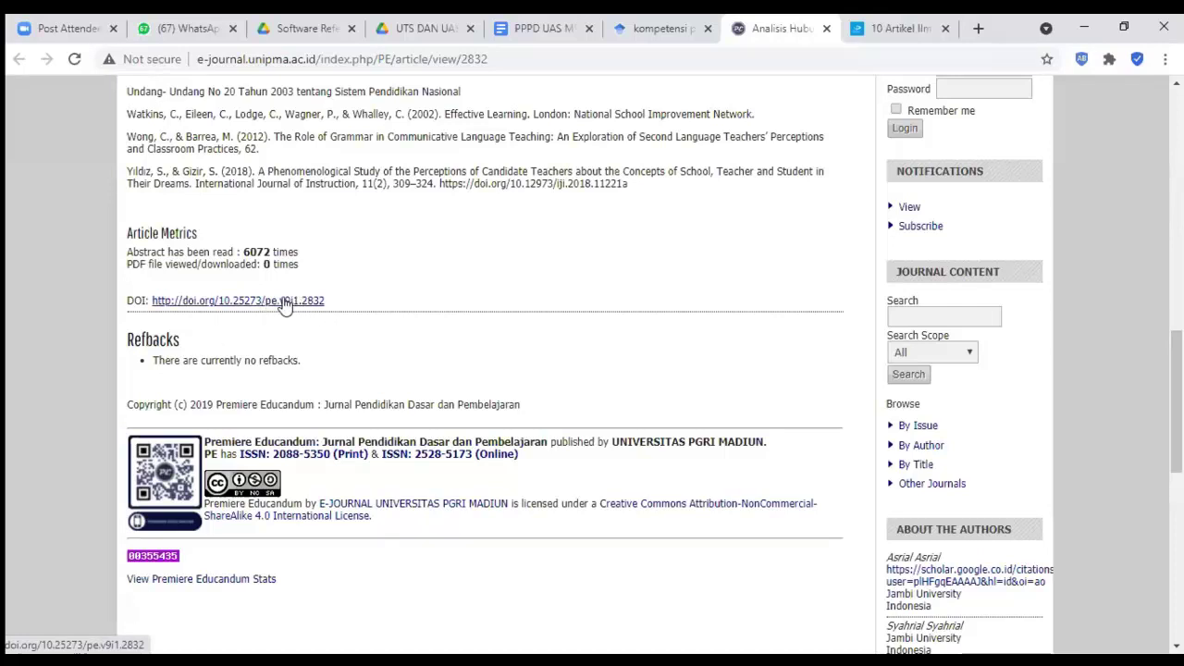
pyautogui.moveTo(1176, 403); pyautogui.dragTo(1177, 266)
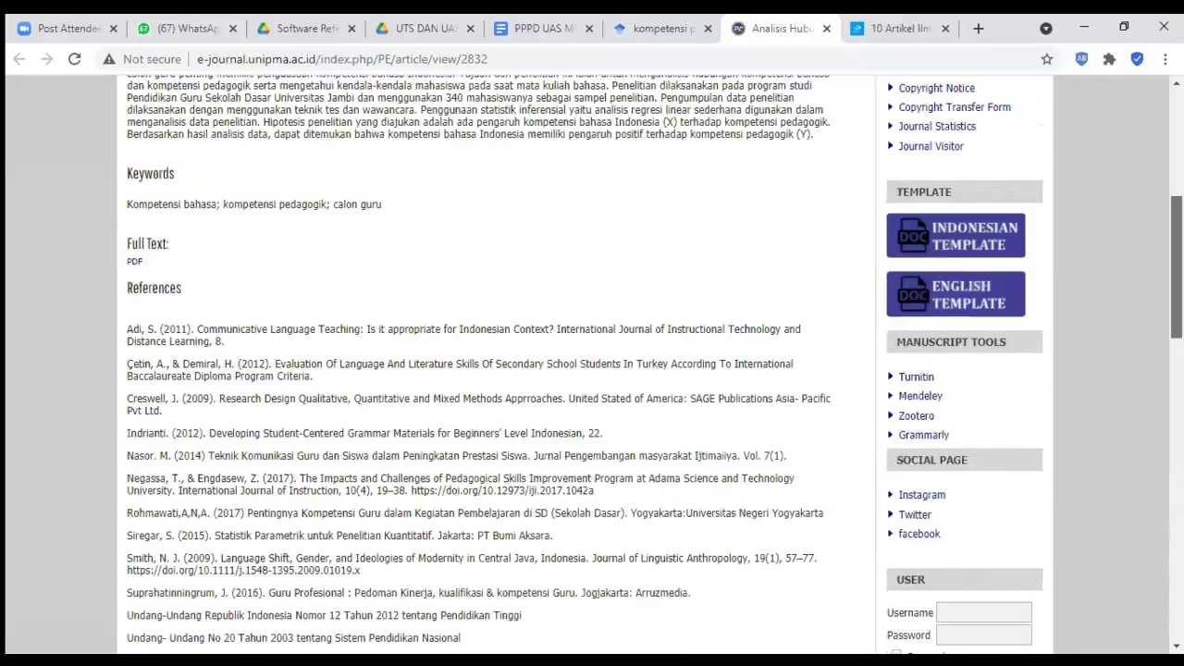
# - Download the article's full-text PDF from the journal page and open the downloaded file
pyautogui.click(135, 265)
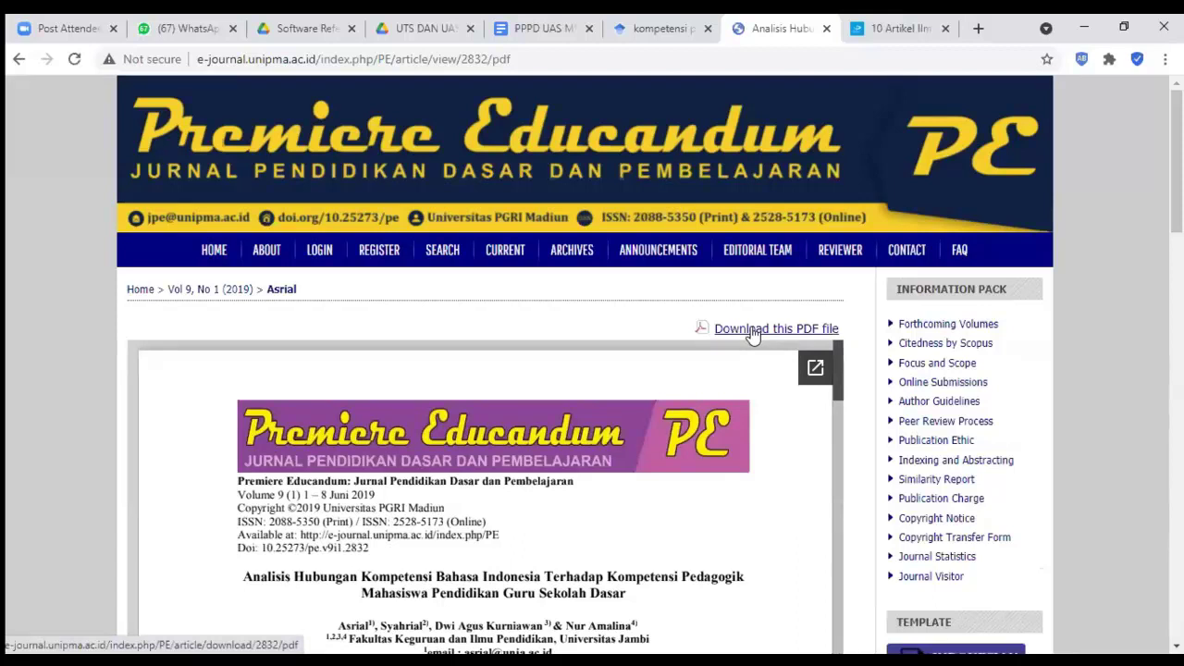
pyautogui.click(234, 496)
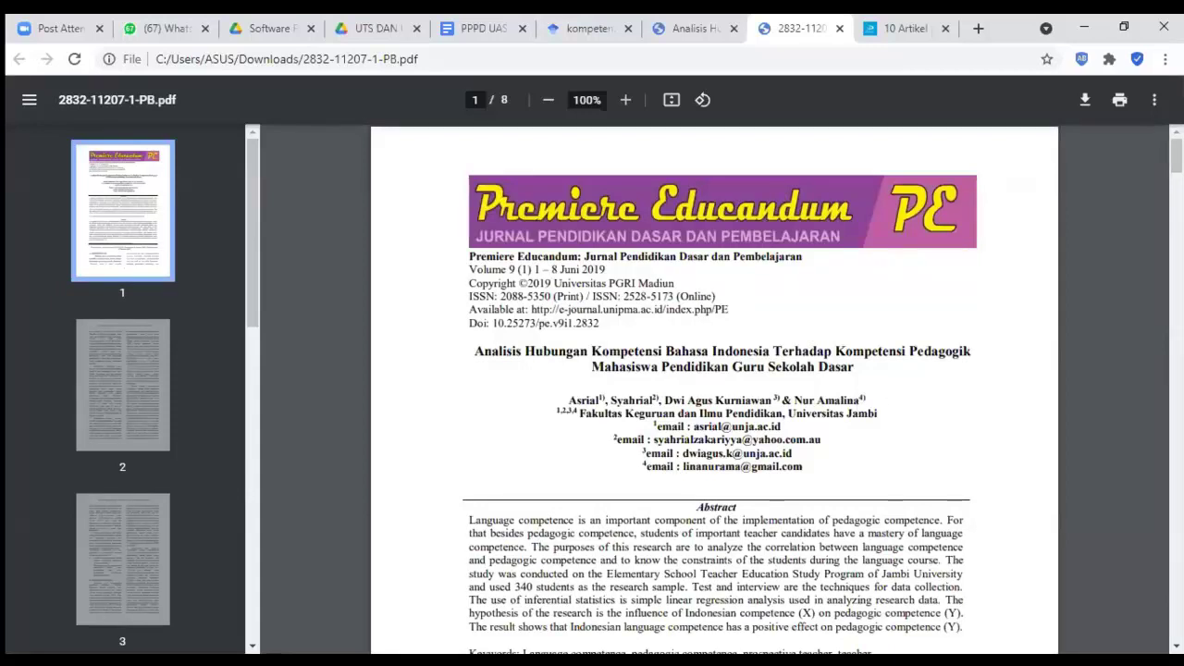
pyautogui.moveTo(1177, 155)
pyautogui.mouseDown()
pyautogui.moveTo(1177, 216)
pyautogui.moveTo(1176, 156)
pyautogui.mouseUp()
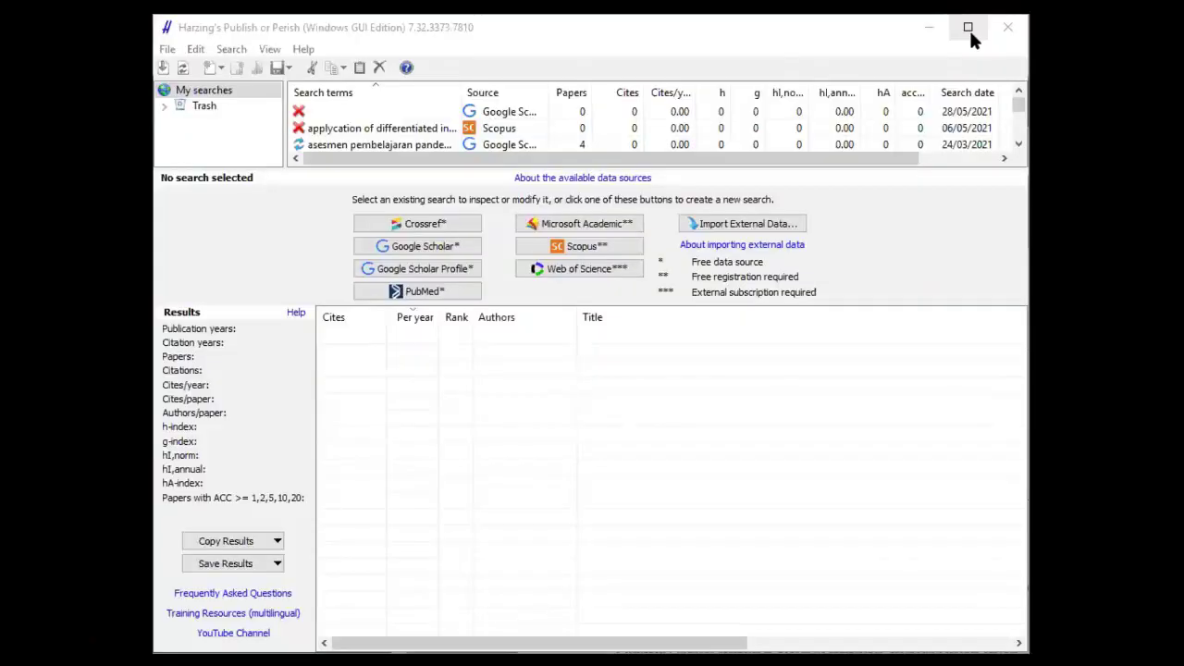
# - In a maximized Publish or Perish window, create a Google Scholar search with the title words "kompetensi pedagogik"
pyautogui.click(969, 28)
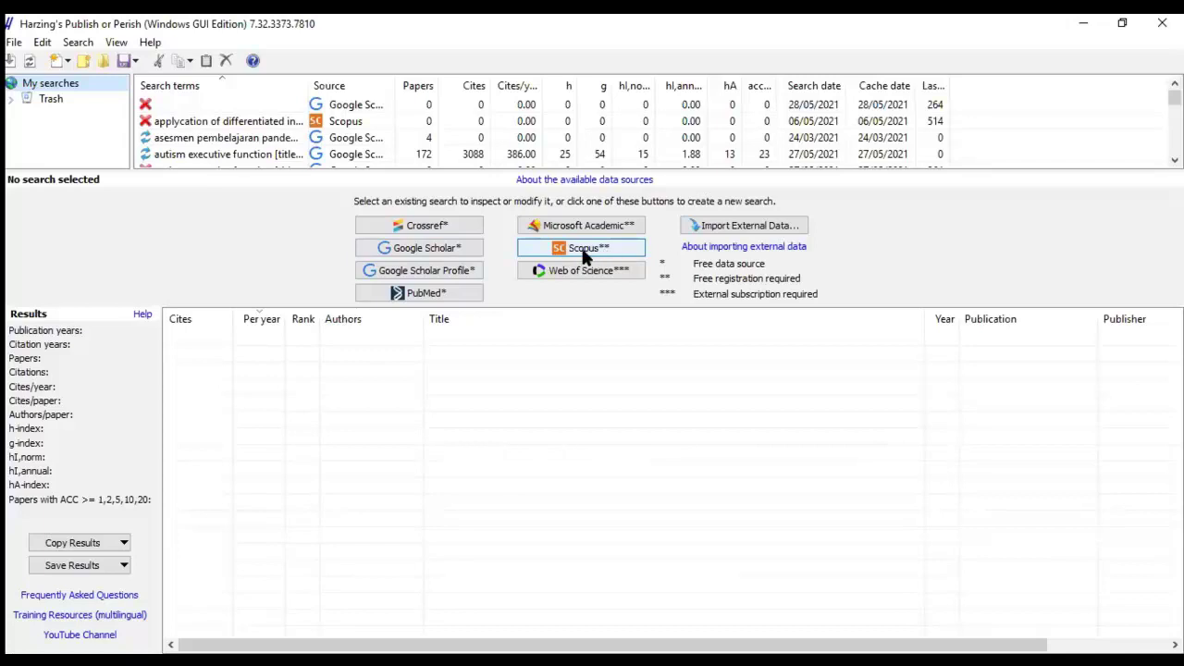
pyautogui.click(470, 252)
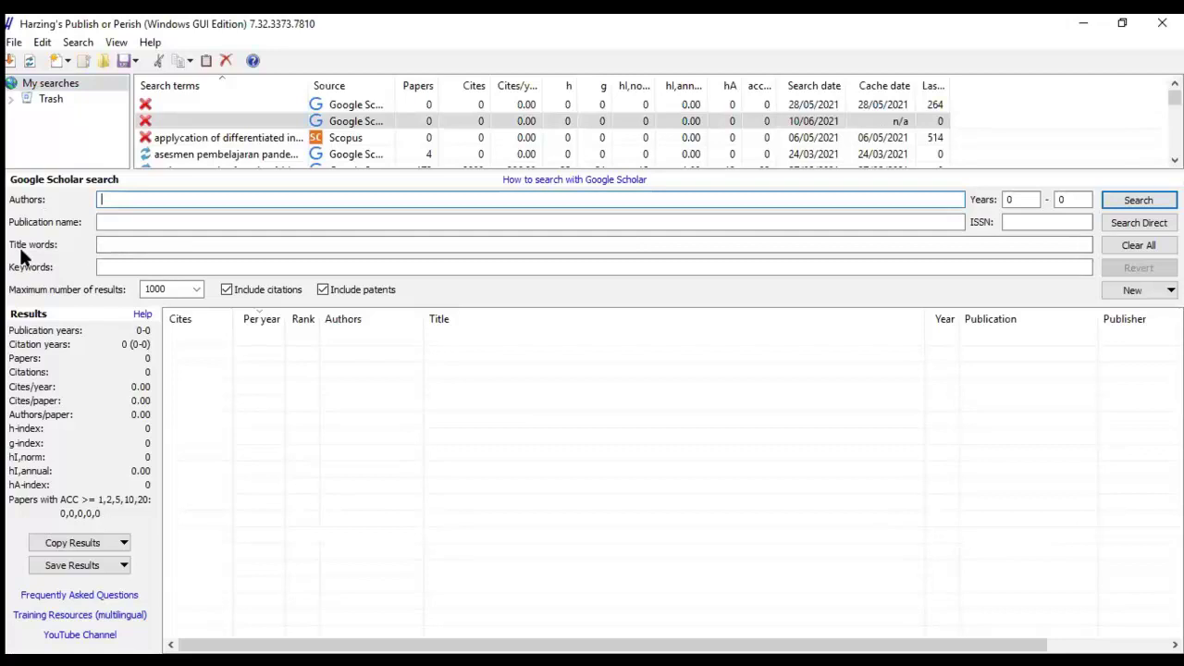
pyautogui.click(127, 243)
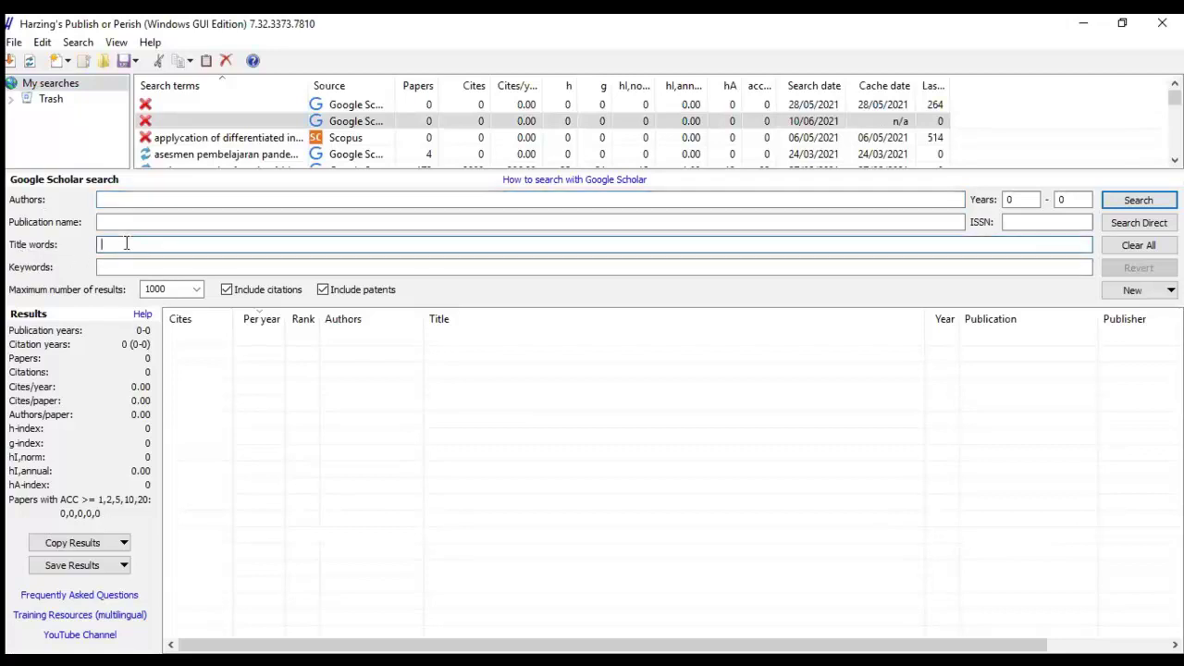
pyautogui.write('kompee')
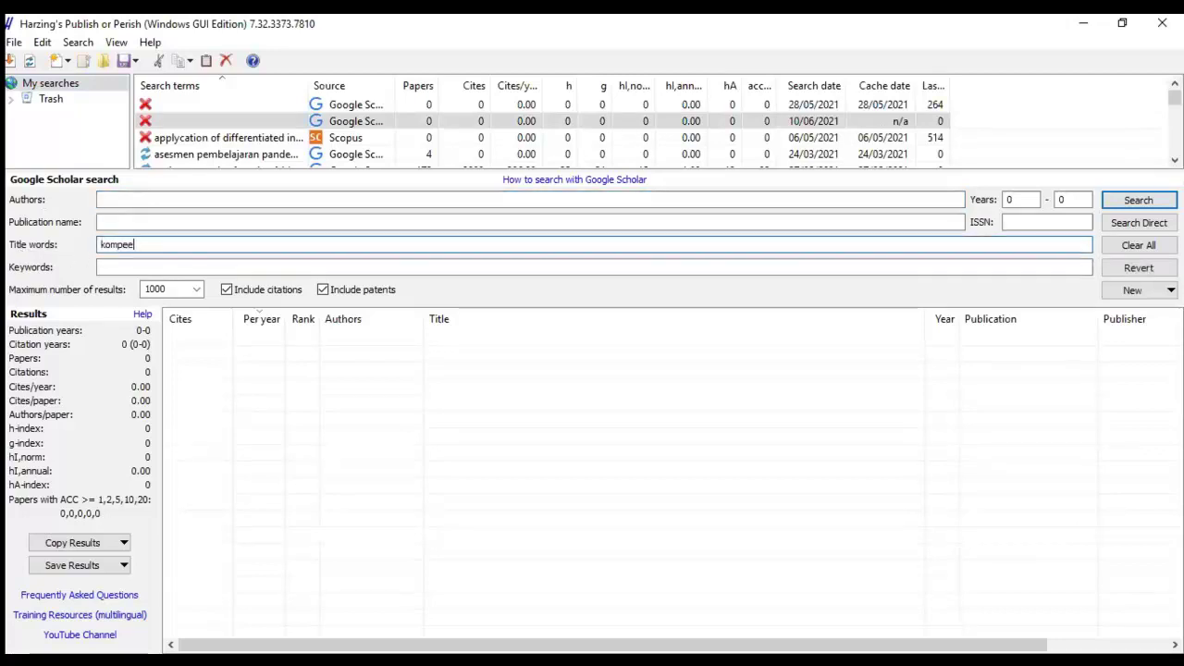
pyautogui.press('BackSpace')
pyautogui.write('tensi ')
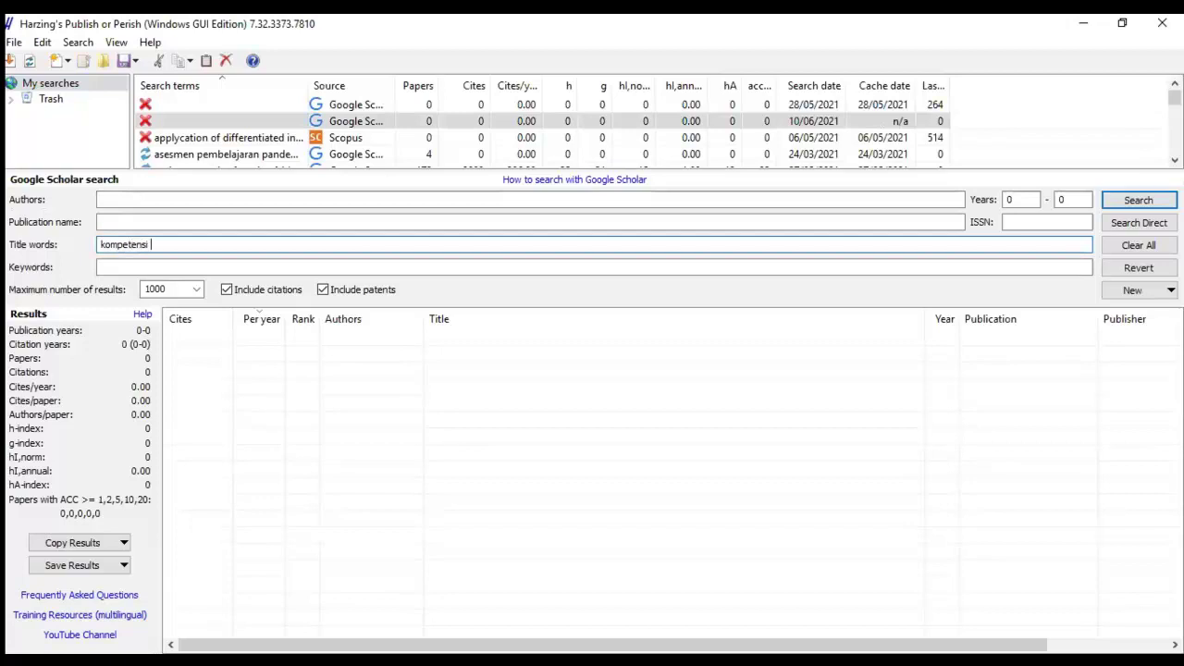
pyautogui.write('pedagogik')
# - Run the search for the years 2018 to 2021 and cancel it partway through, dismissing the notice
pyautogui.doubleClick(1009, 200)
pyautogui.write('201')
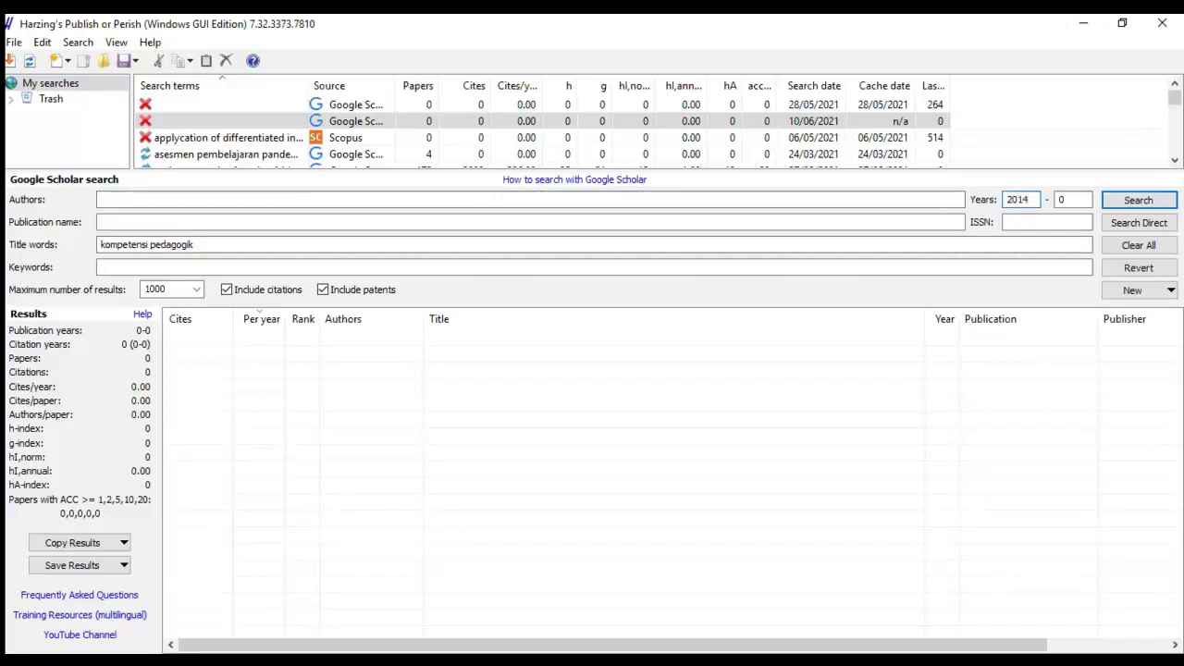
pyautogui.write('8')
pyautogui.doubleClick(1065, 200)
pyautogui.write('2021')
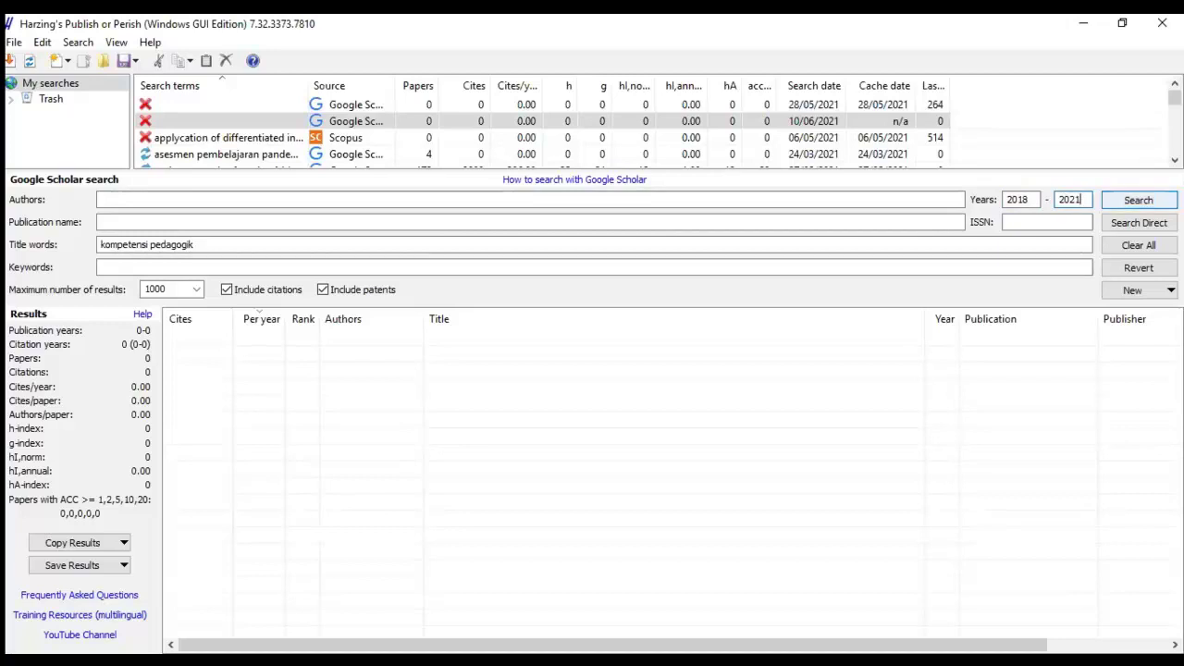
pyautogui.press('Return')
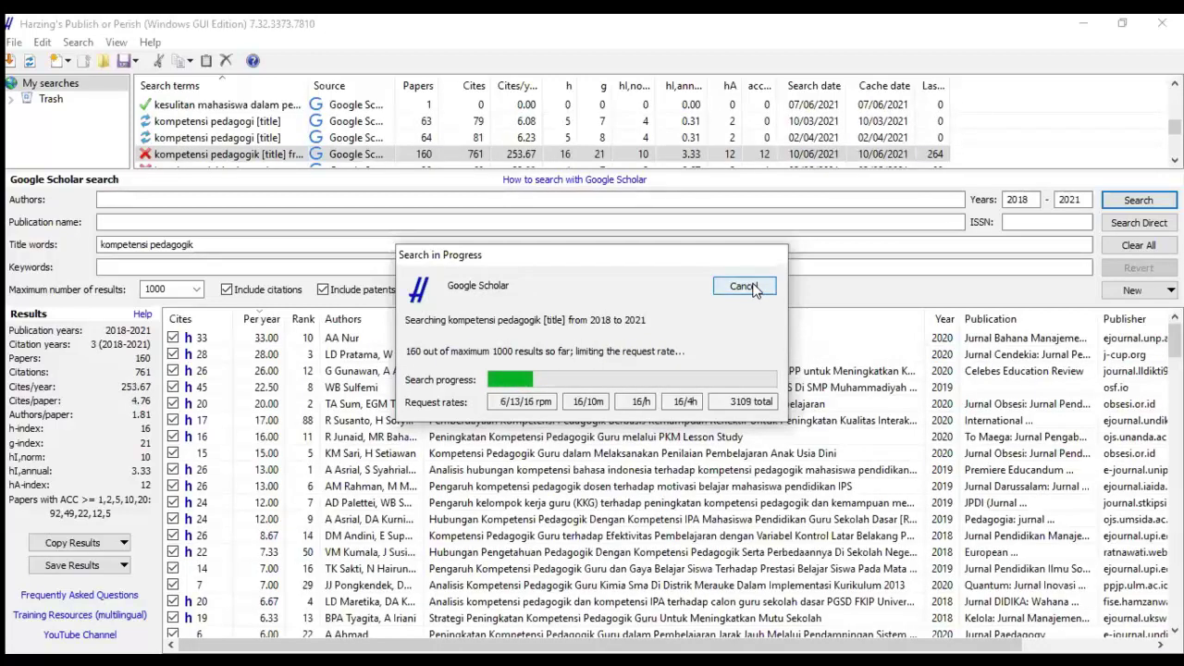
pyautogui.click(754, 288)
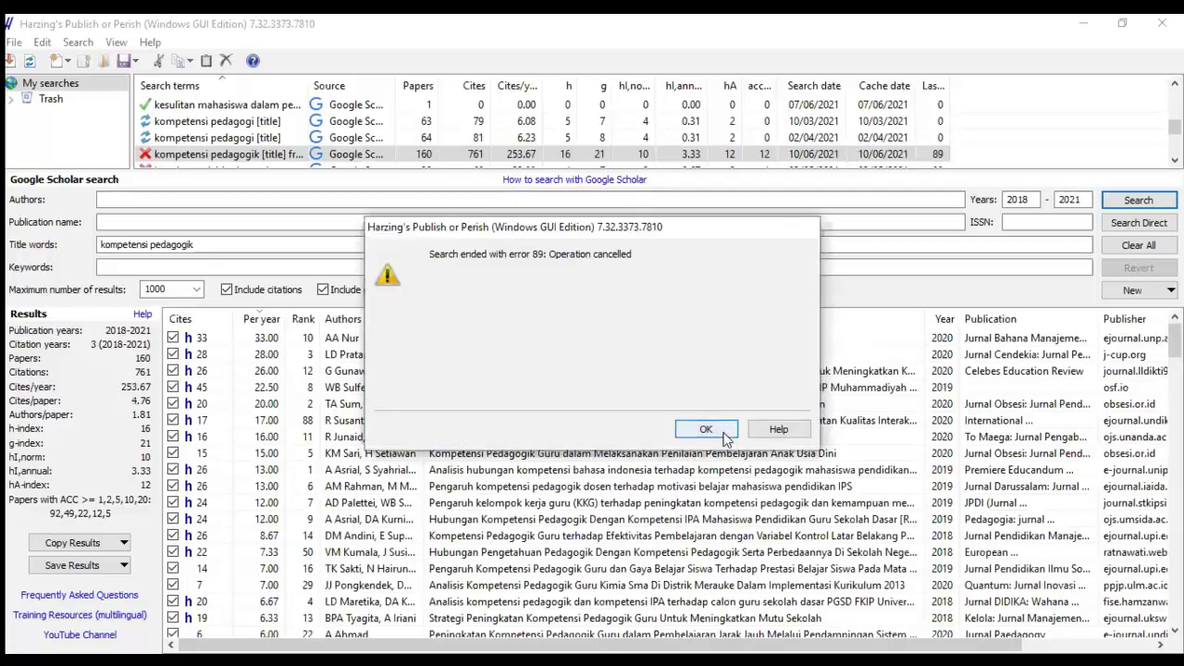
pyautogui.click(706, 430)
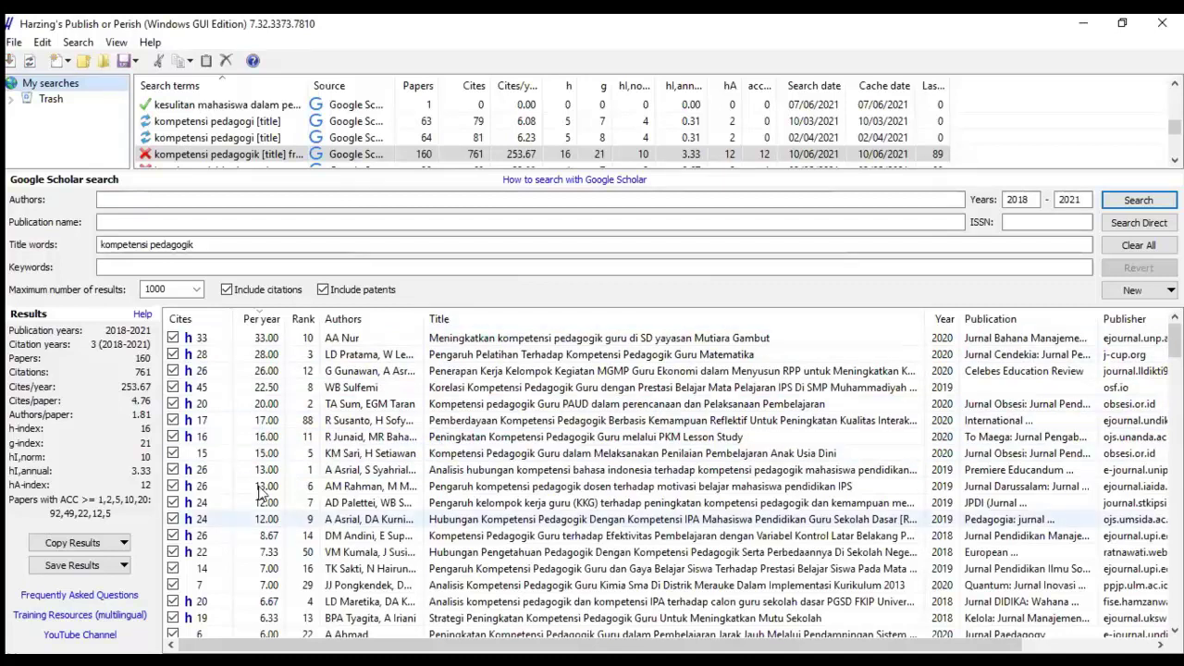
# - Compare the found papers sorted by total cites, by rank and by cites per year
pyautogui.click(188, 320)
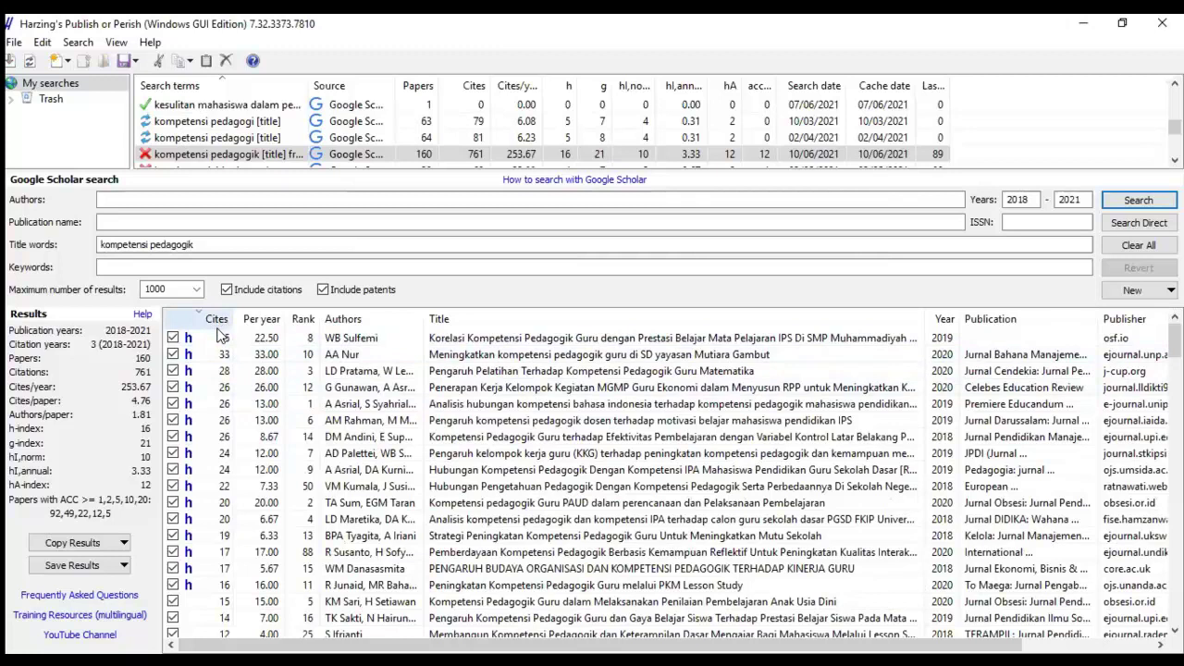
pyautogui.click(302, 319)
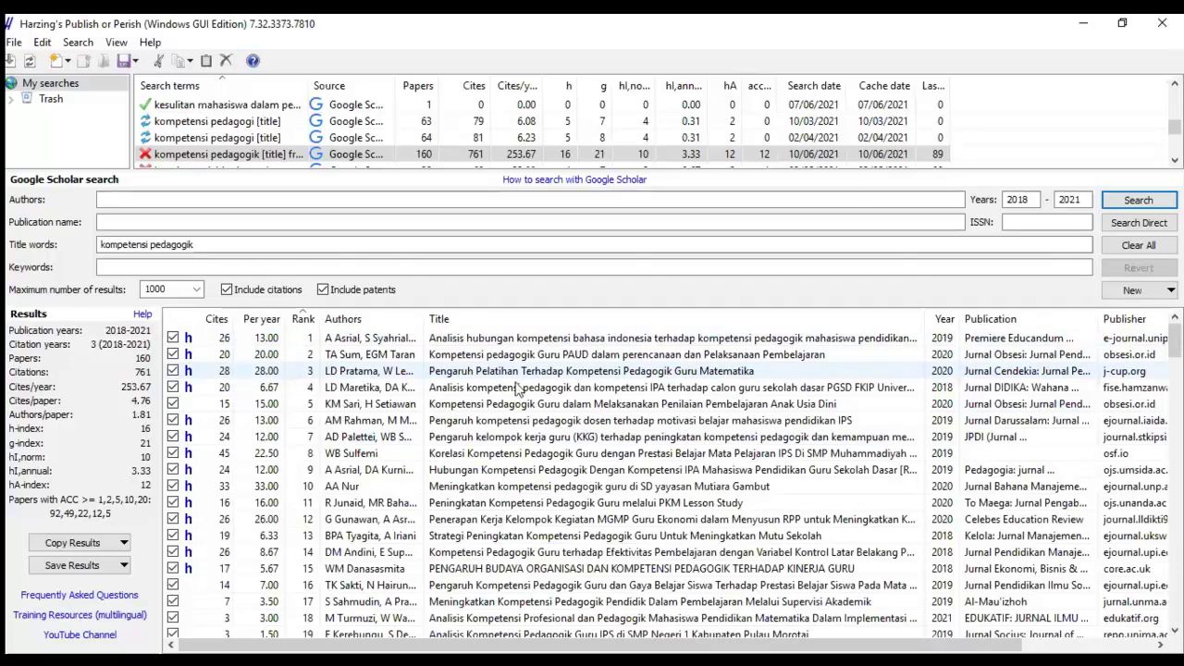
pyautogui.click(260, 320)
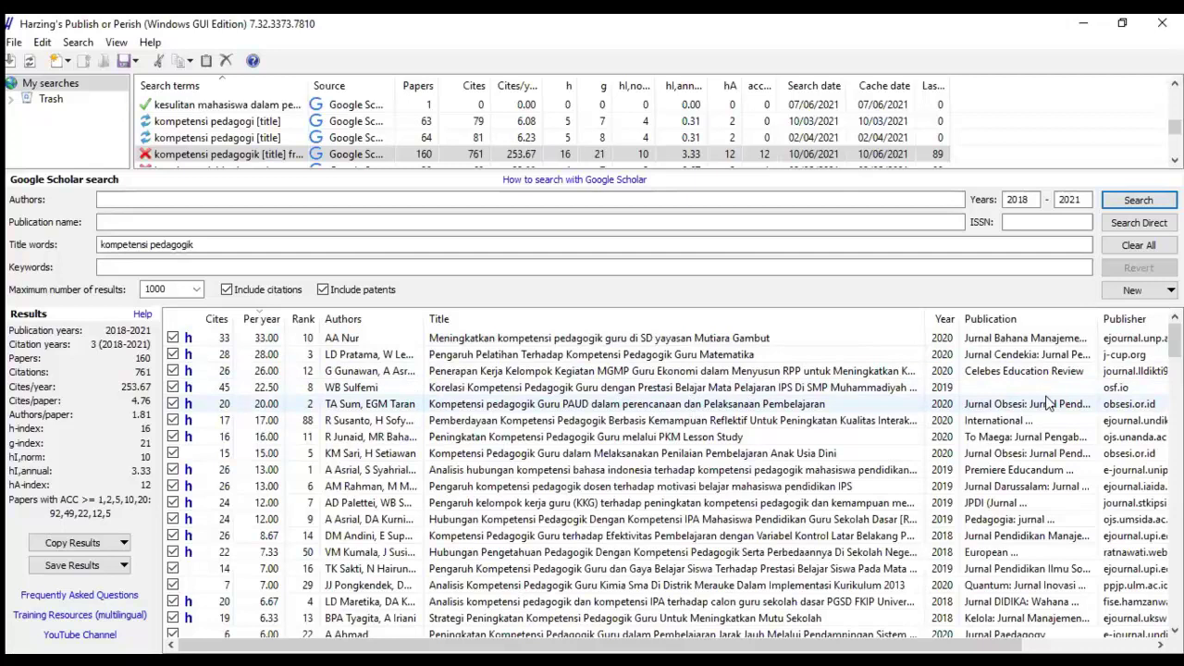
# - Open the paper "Pengaruh Pelatihan Terhadap Kompetensi Pedagogik Guru Matematika" from the results and view its abstract on the journal site
pyautogui.doubleClick(617, 359)
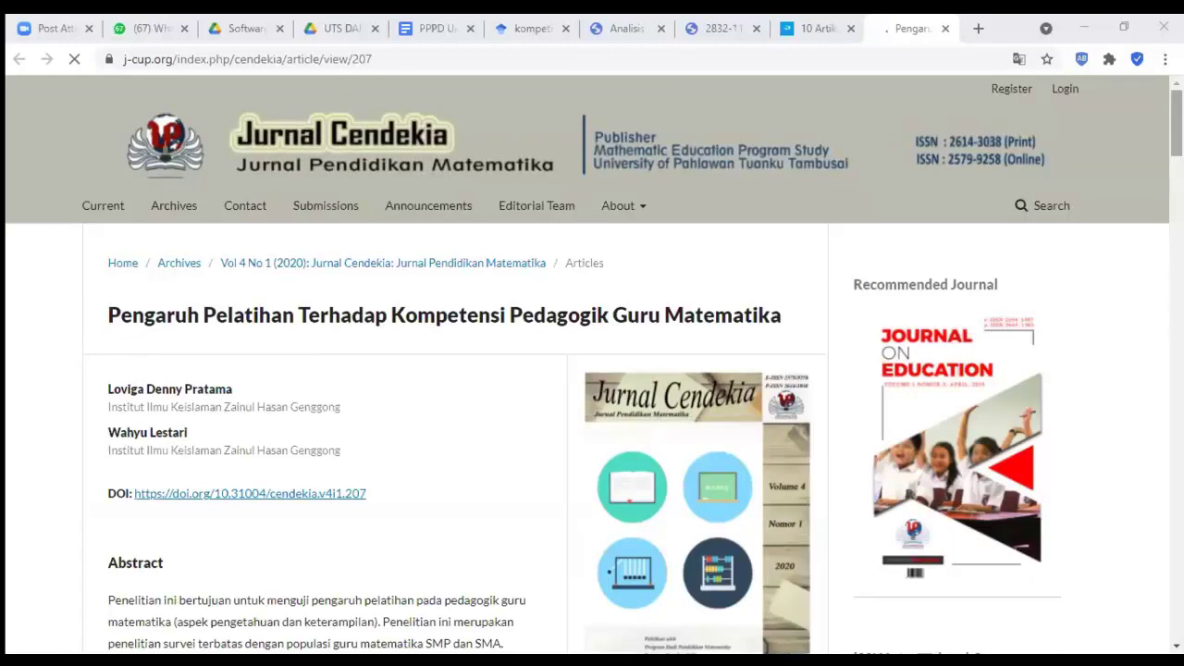
pyautogui.scroll(-5, 592, 370)
pyautogui.moveTo(1176, 175); pyautogui.dragTo(1177, 161)
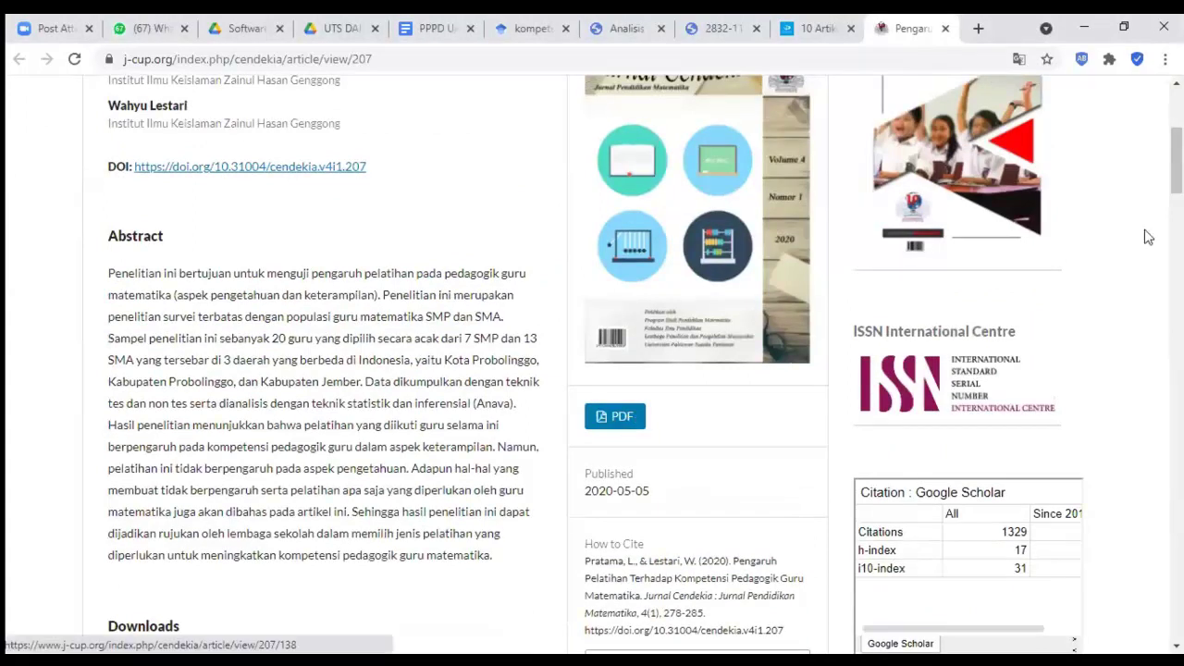
pyautogui.scroll(2, 592, 370)
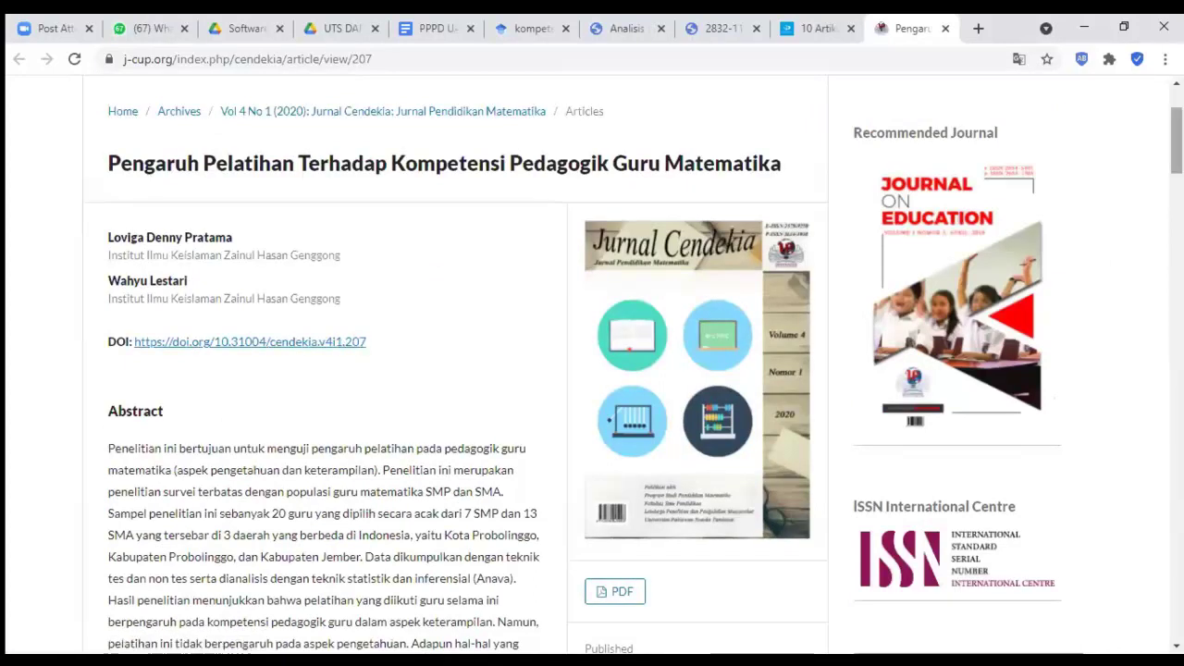
# - Examine the rest of the Jurnal Cendekia article page, including the download chart, references, citation details and PDF link, and return to the abstract
pyautogui.scroll(-10, 593, 370)
pyautogui.scroll(-8, 592, 370)
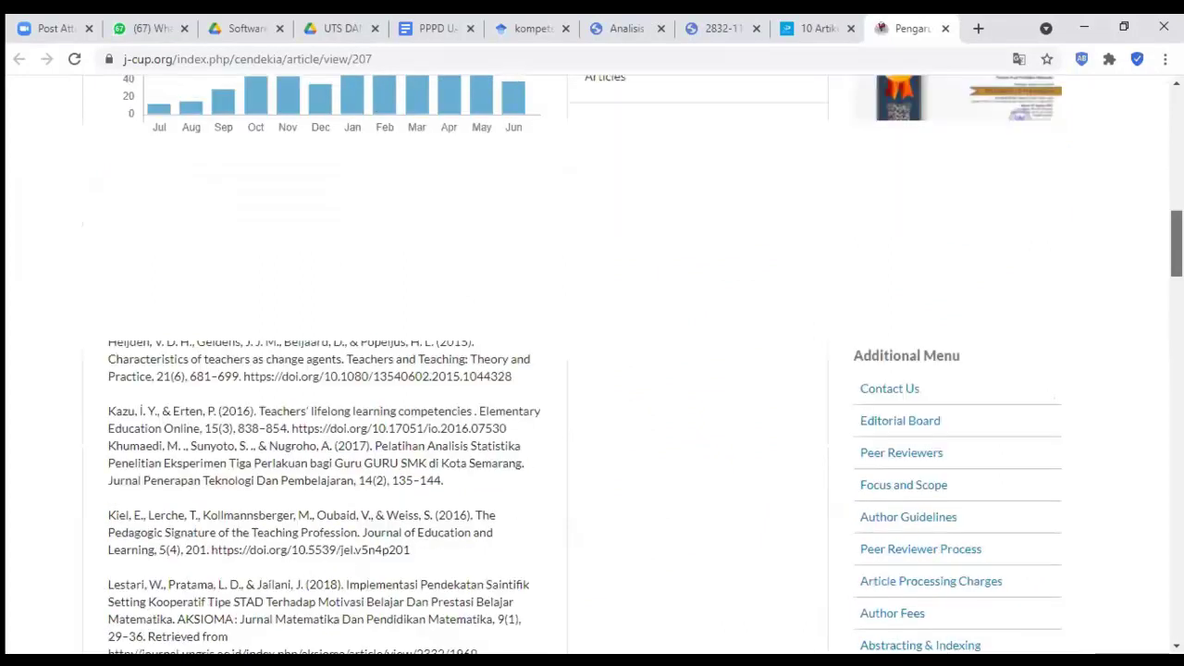
pyautogui.scroll(5, 592, 370)
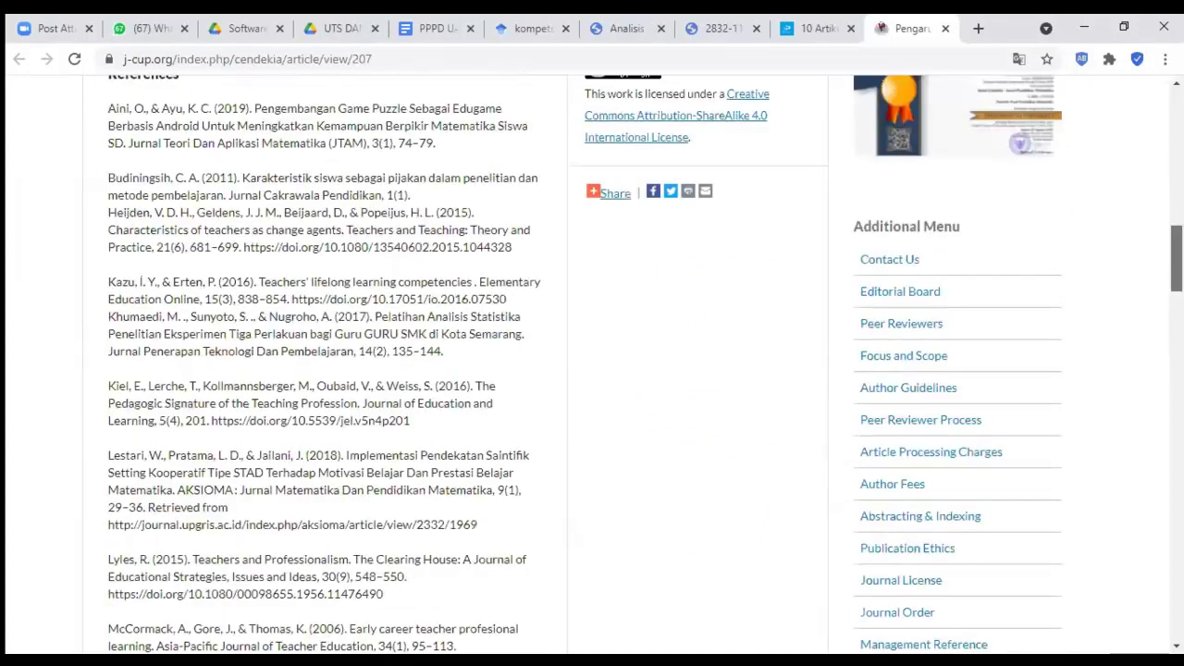
pyautogui.scroll(4, 592, 370)
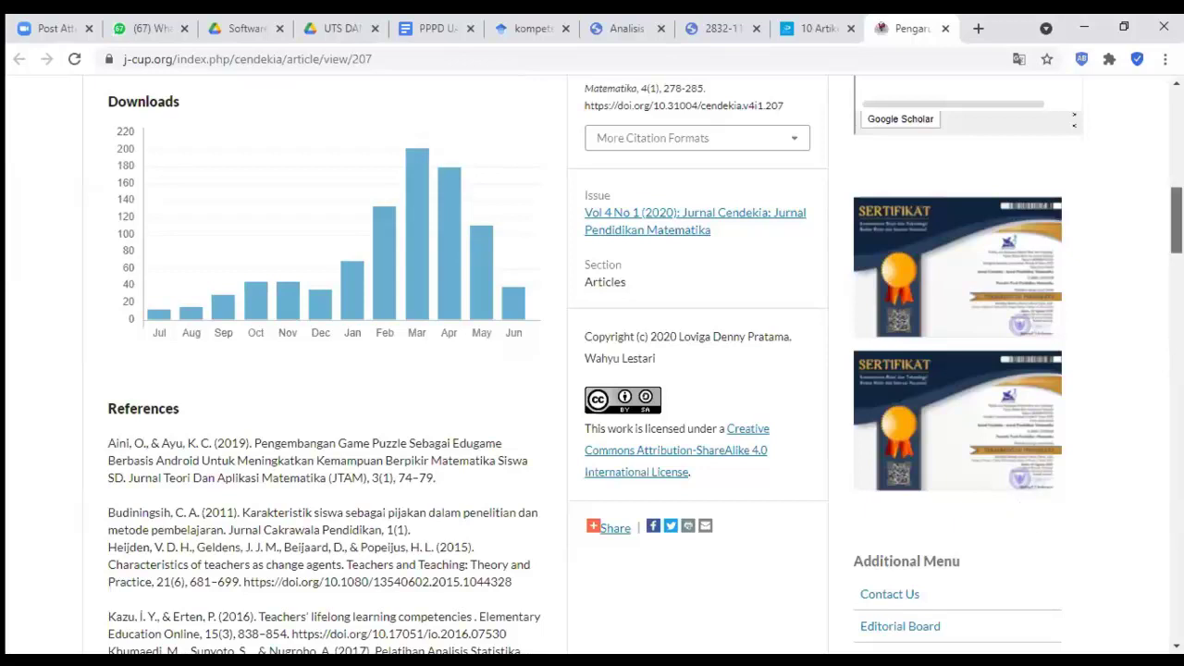
pyautogui.scroll(2, 592, 370)
pyautogui.scroll(4, 592, 370)
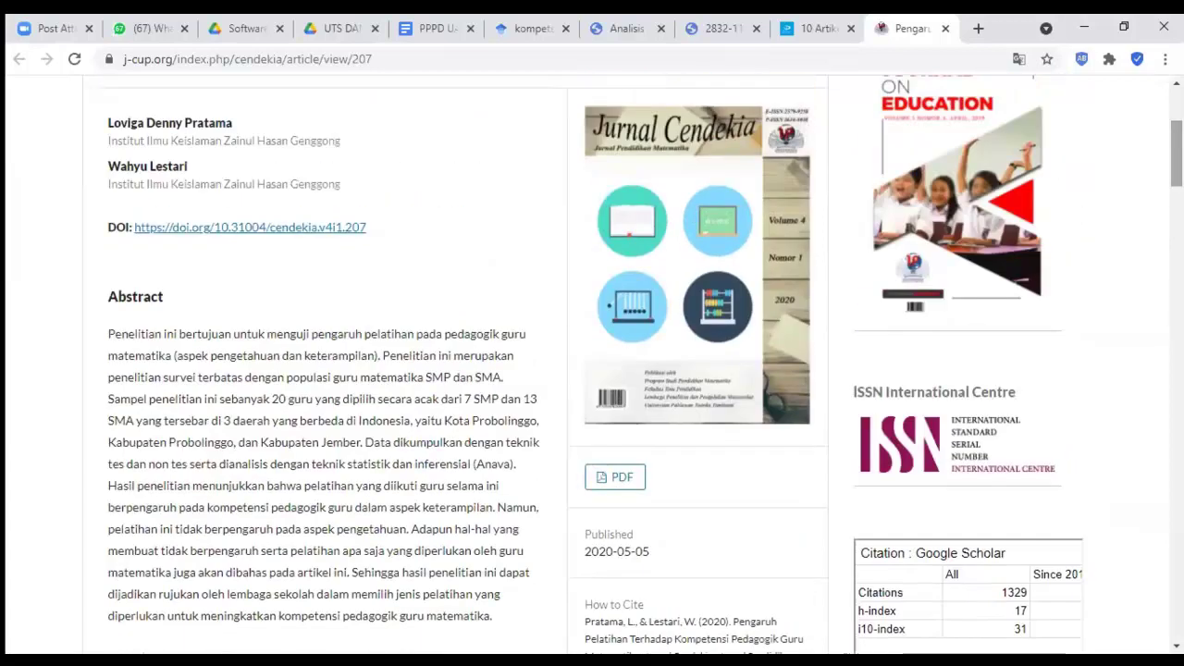
pyautogui.scroll(1, 592, 370)
pyautogui.scroll(-4, 592, 370)
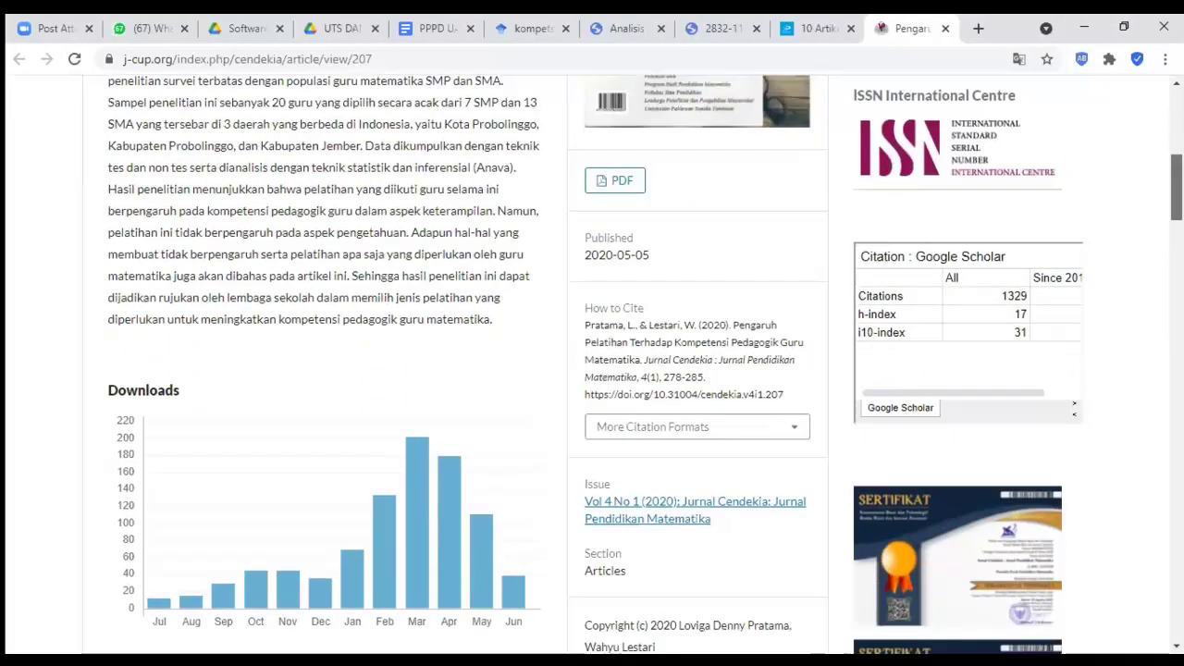
pyautogui.scroll(3, 687, 200)
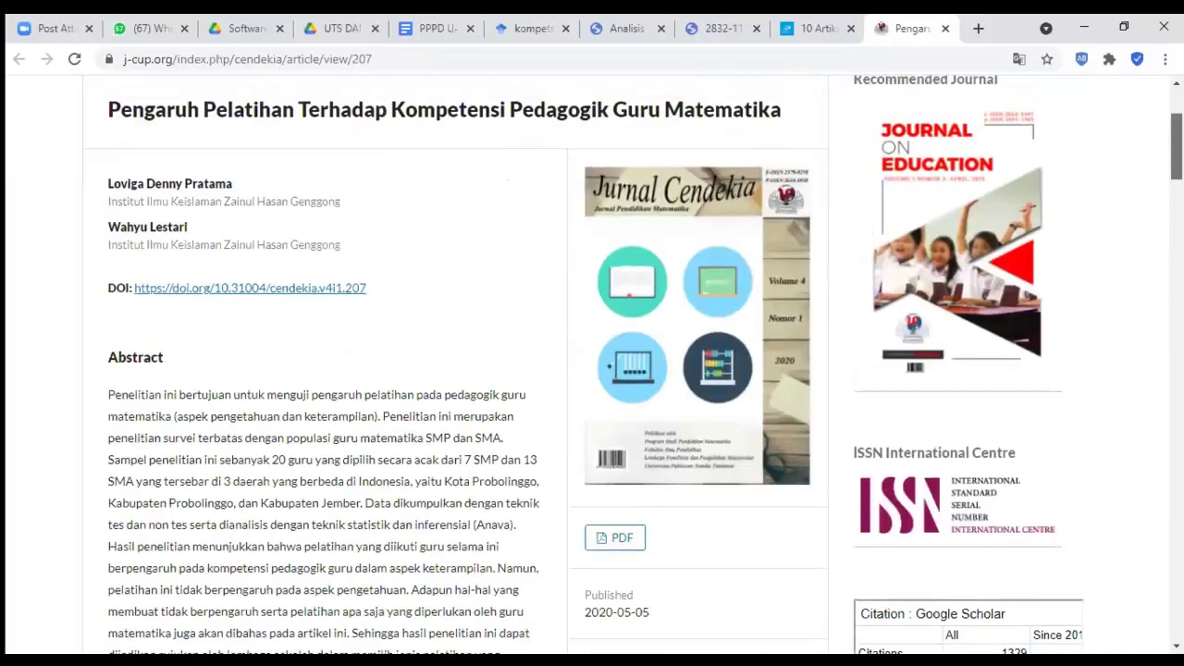
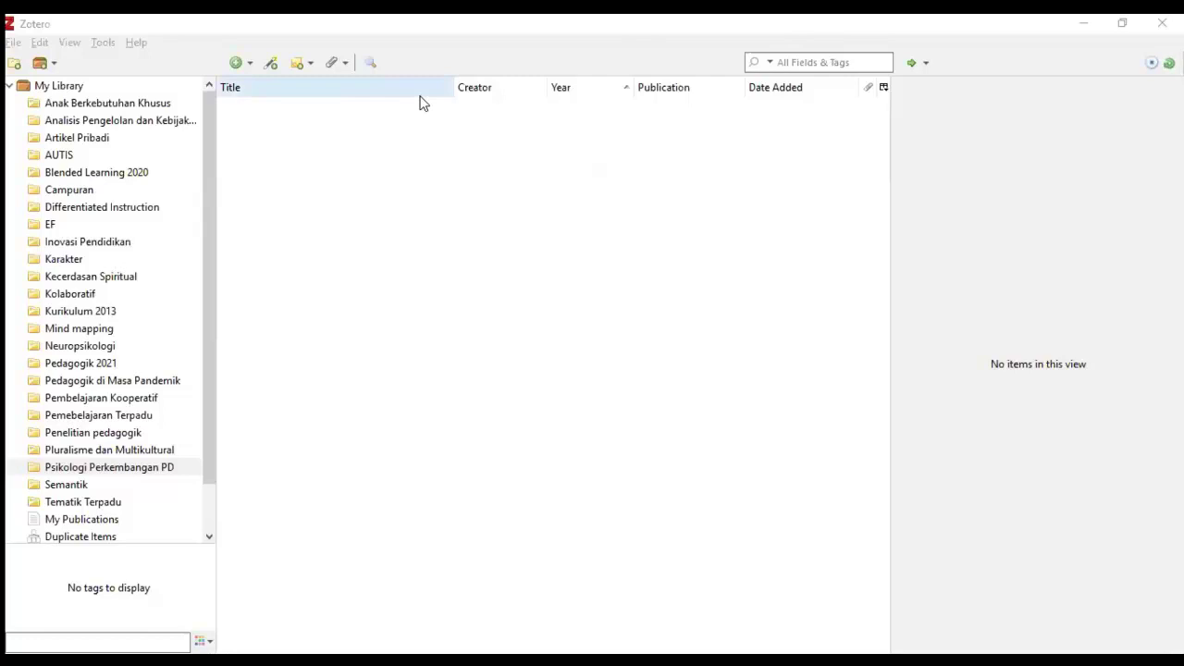
# - Sort the Zotero library by title and view the bibliographic details of several articles in the Anak Berkebutuhan Khusus collection
pyautogui.click(420, 94)
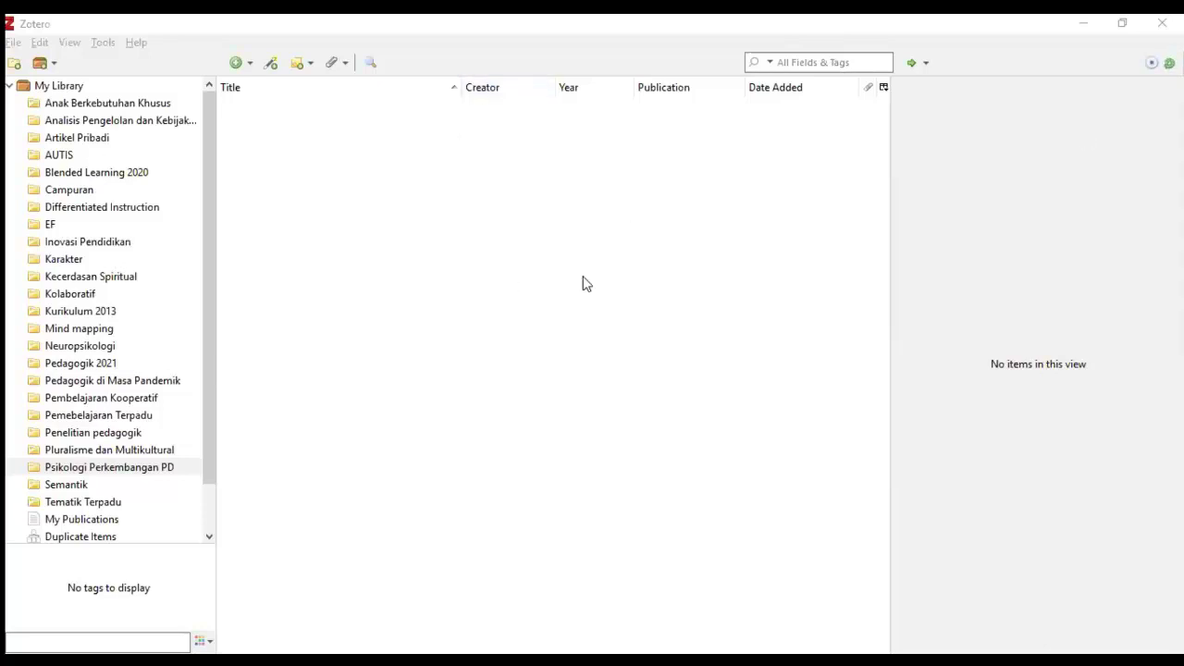
pyautogui.click(74, 106)
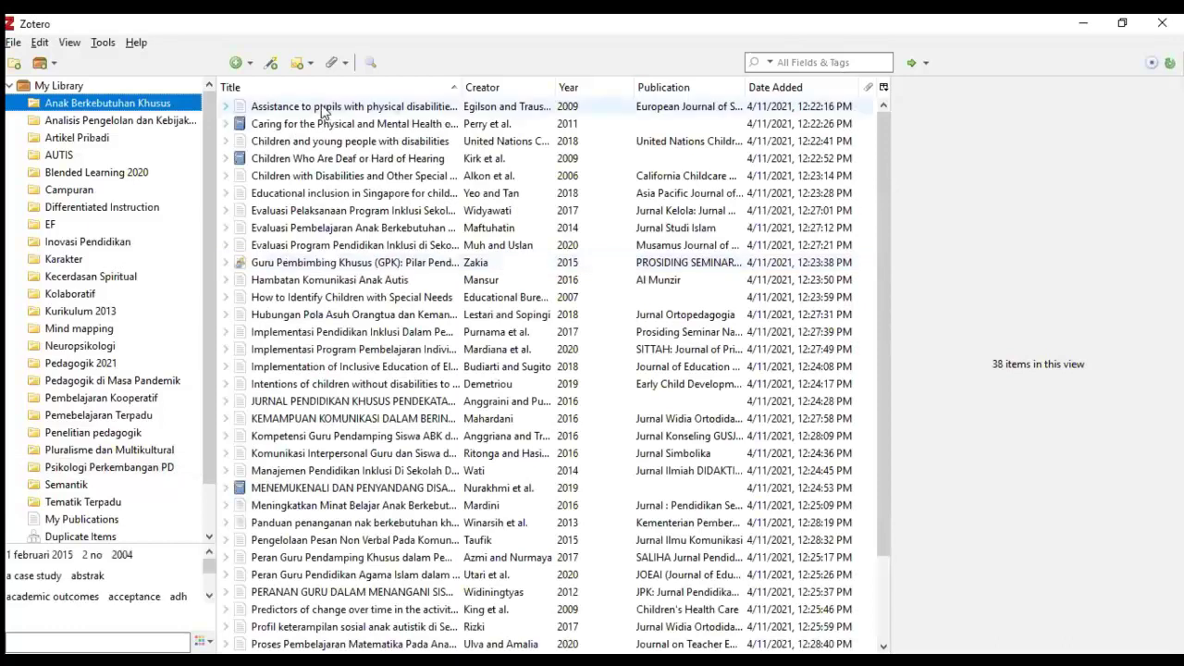
pyautogui.click(323, 108)
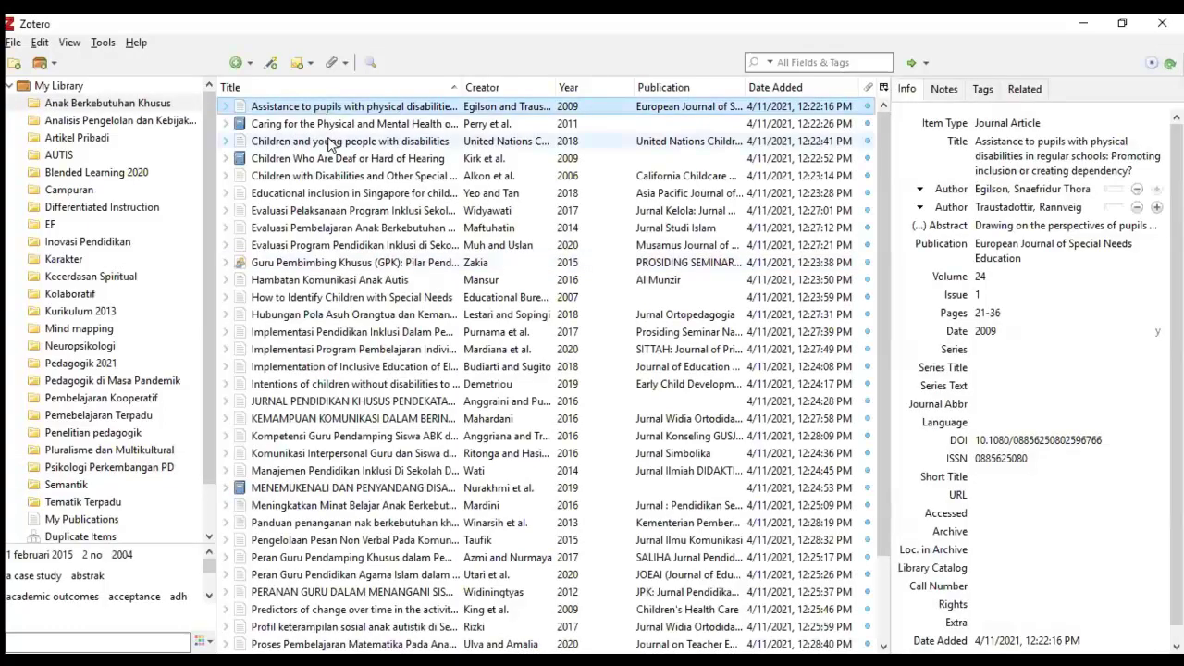
pyautogui.click(330, 143)
pyautogui.click(332, 195)
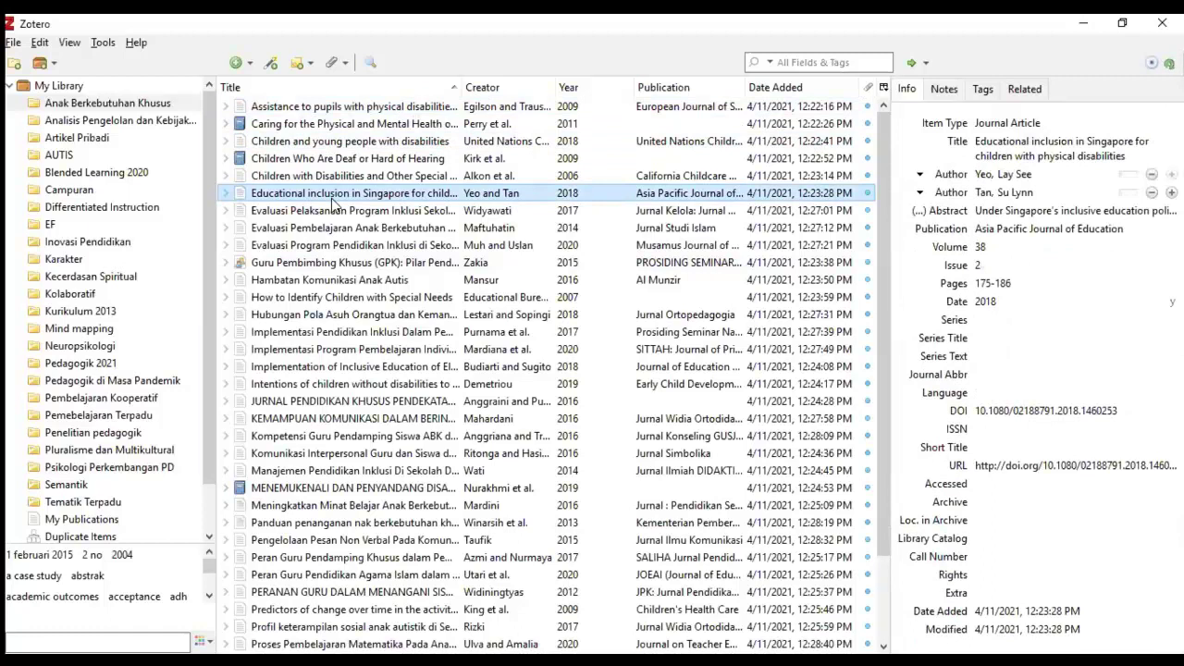
pyautogui.click(336, 213)
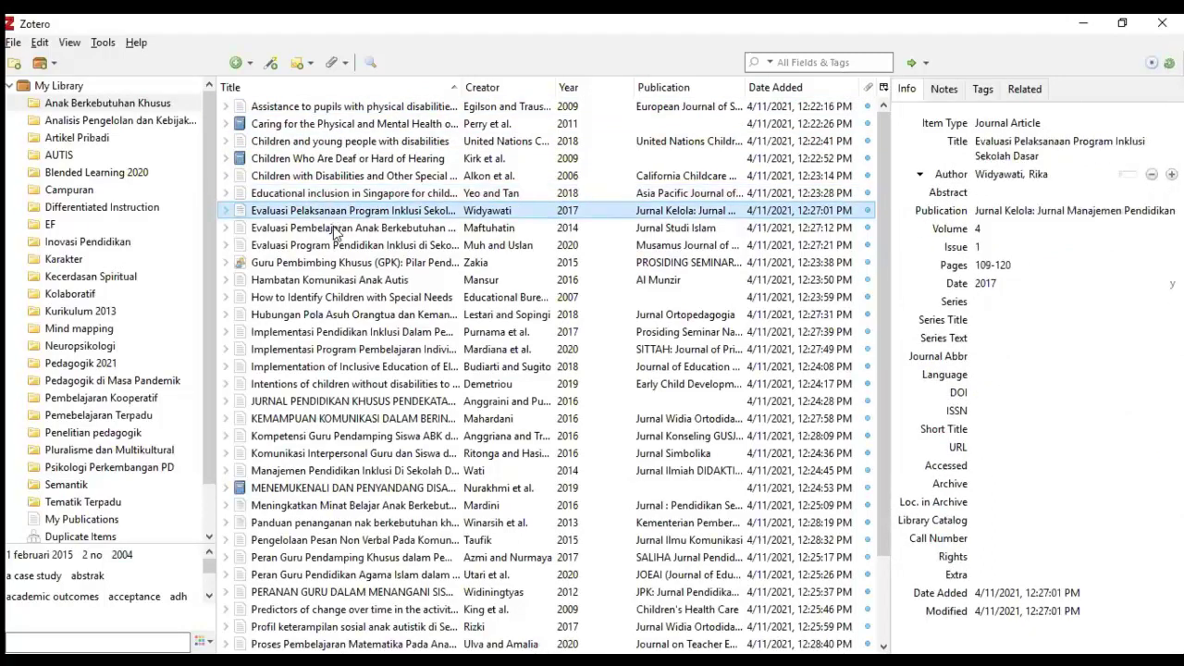
pyautogui.click(338, 230)
pyautogui.click(339, 262)
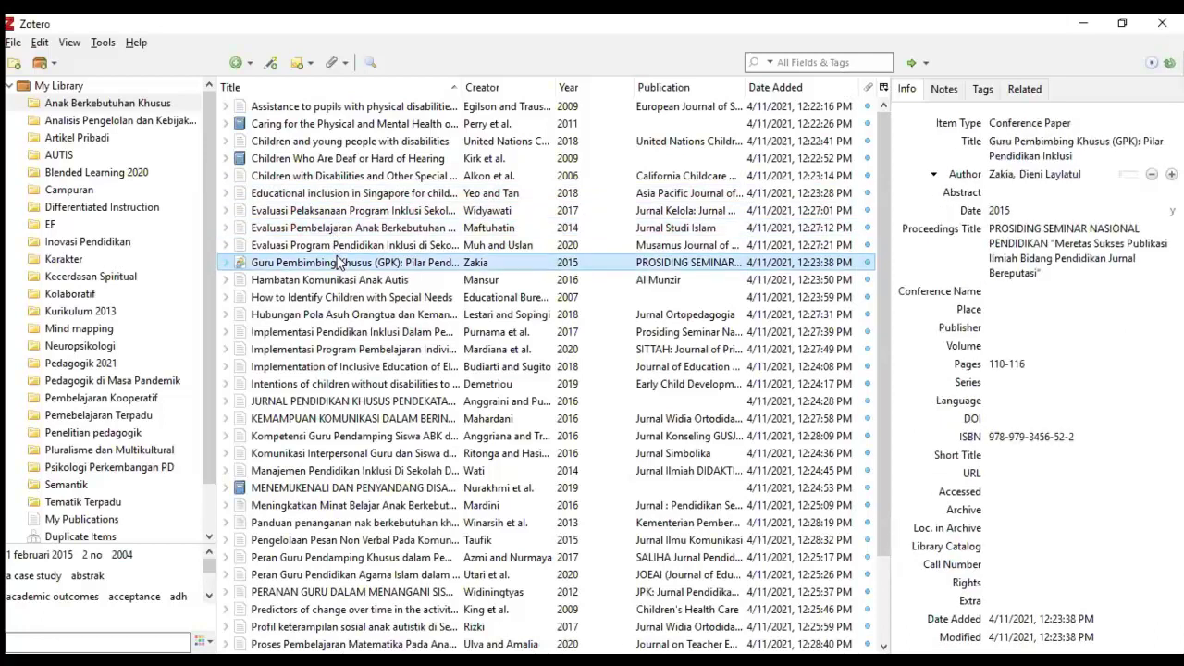
pyautogui.click(341, 286)
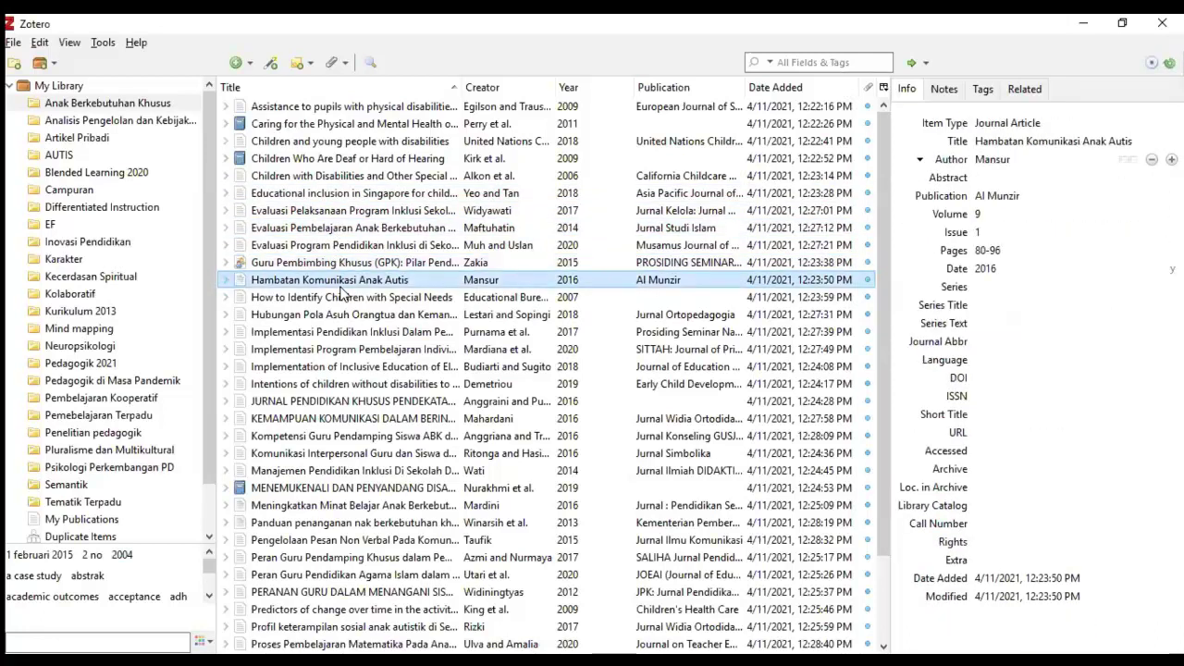
pyautogui.click(365, 319)
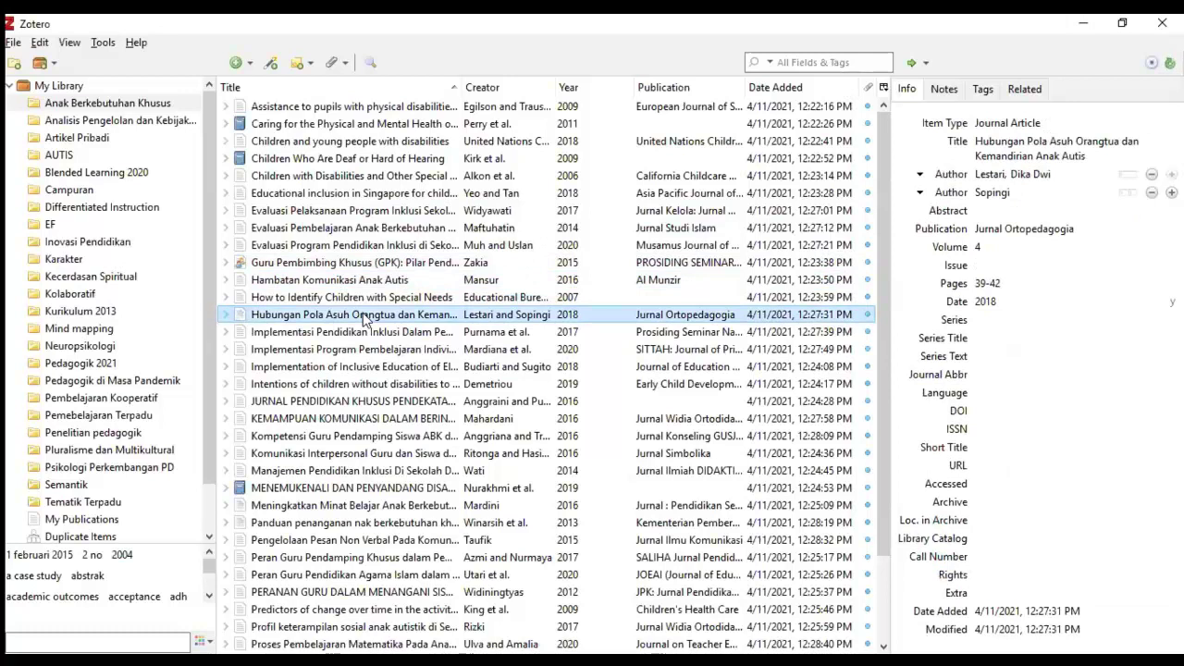
# - Create a new collection named "kompetensi pedagogik" in My Library
pyautogui.click(80, 363)
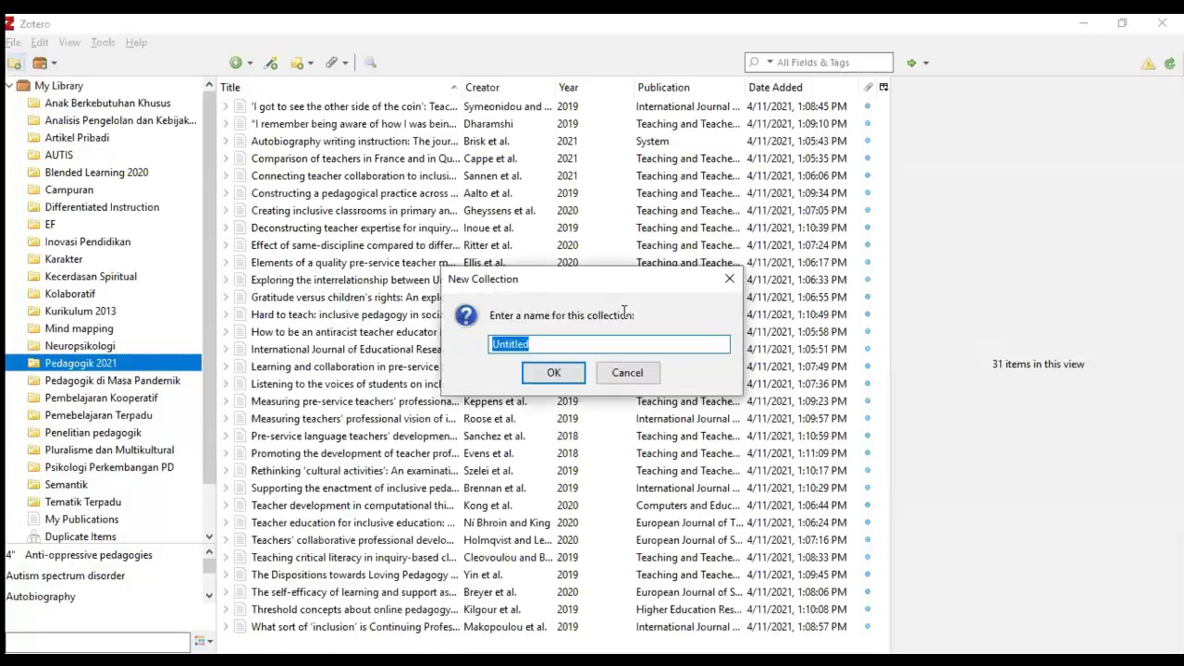
pyautogui.write('kompetensi ped')
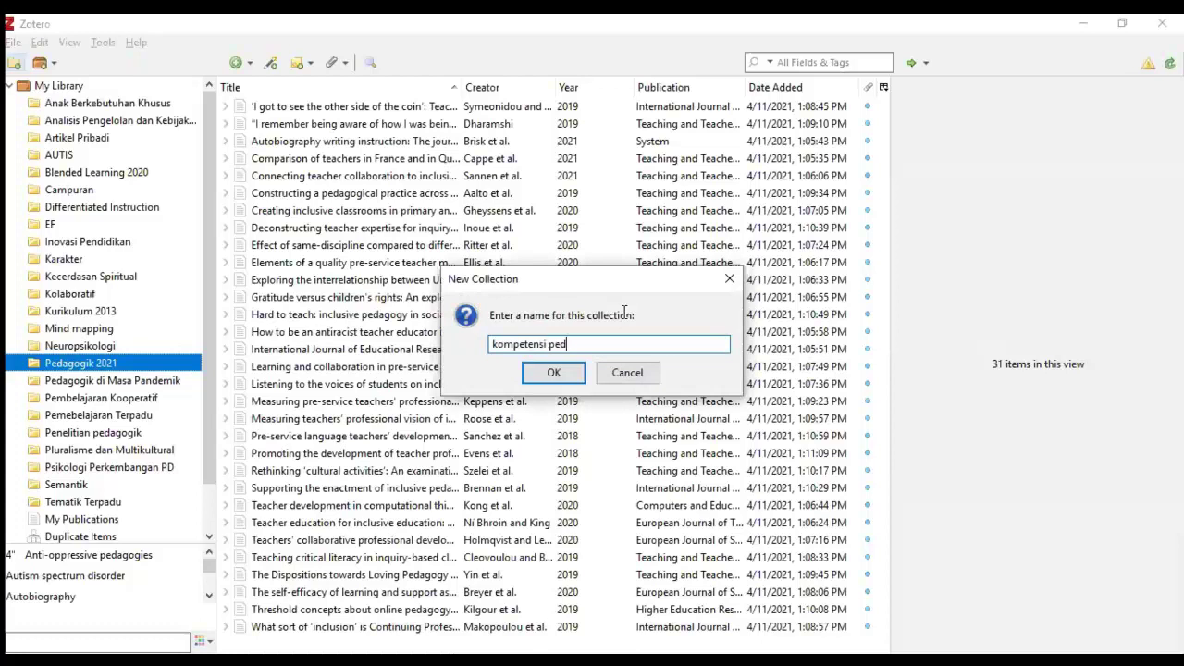
pyautogui.write('agogik')
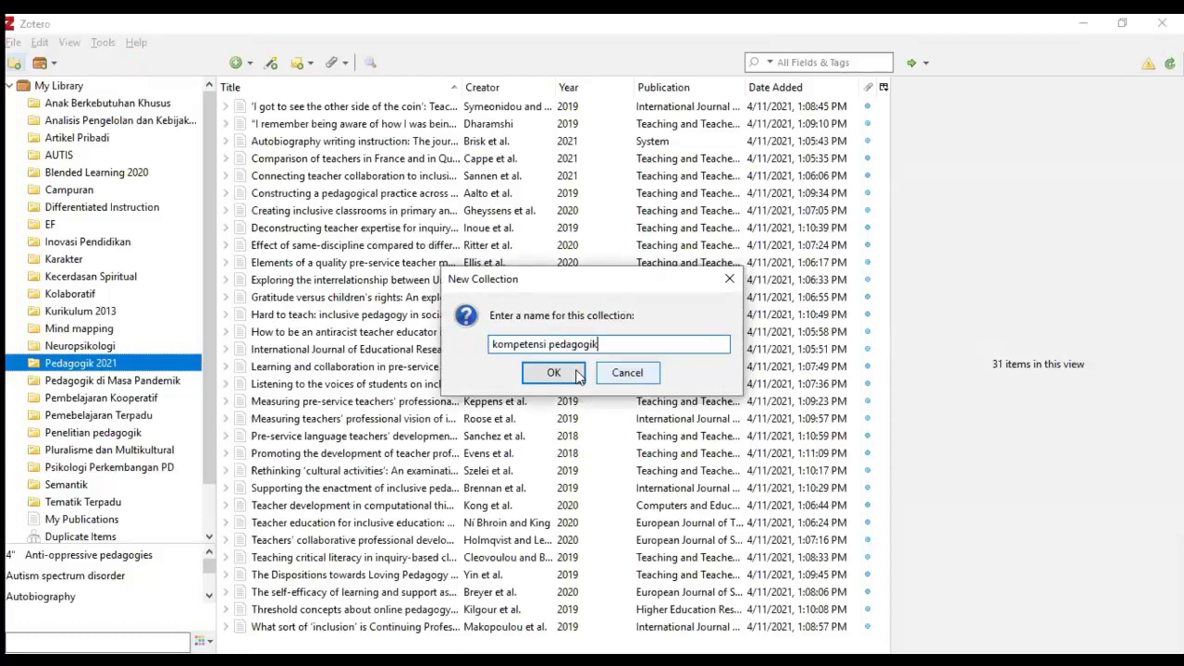
pyautogui.click(578, 375)
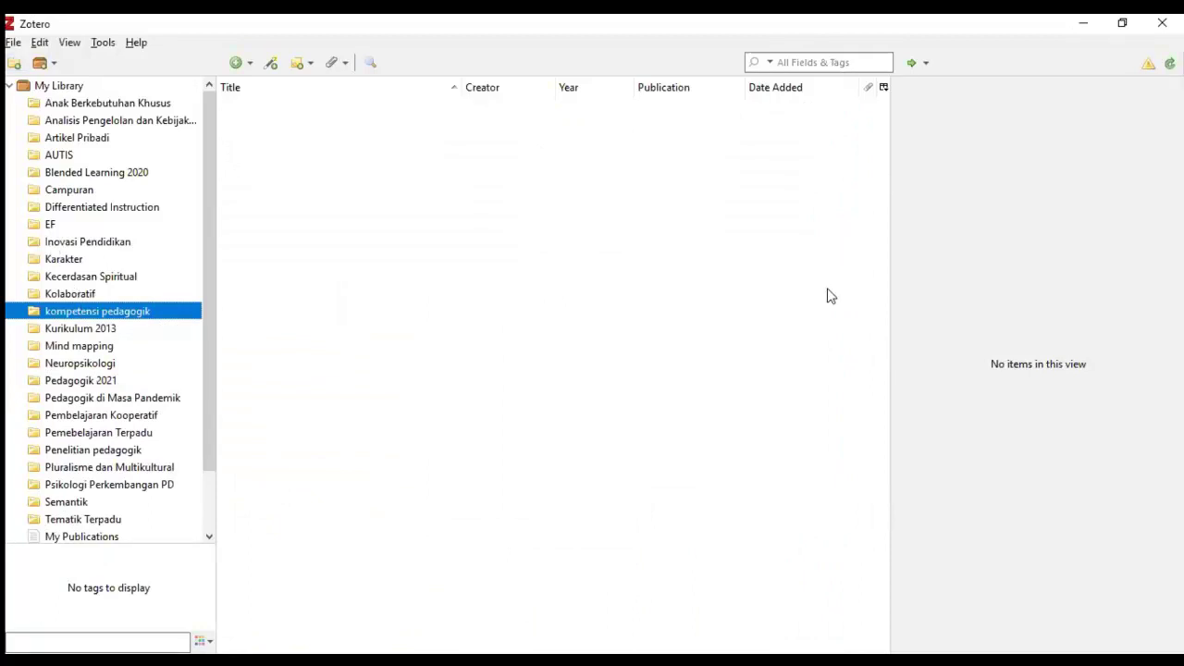
pyautogui.click(470, 274)
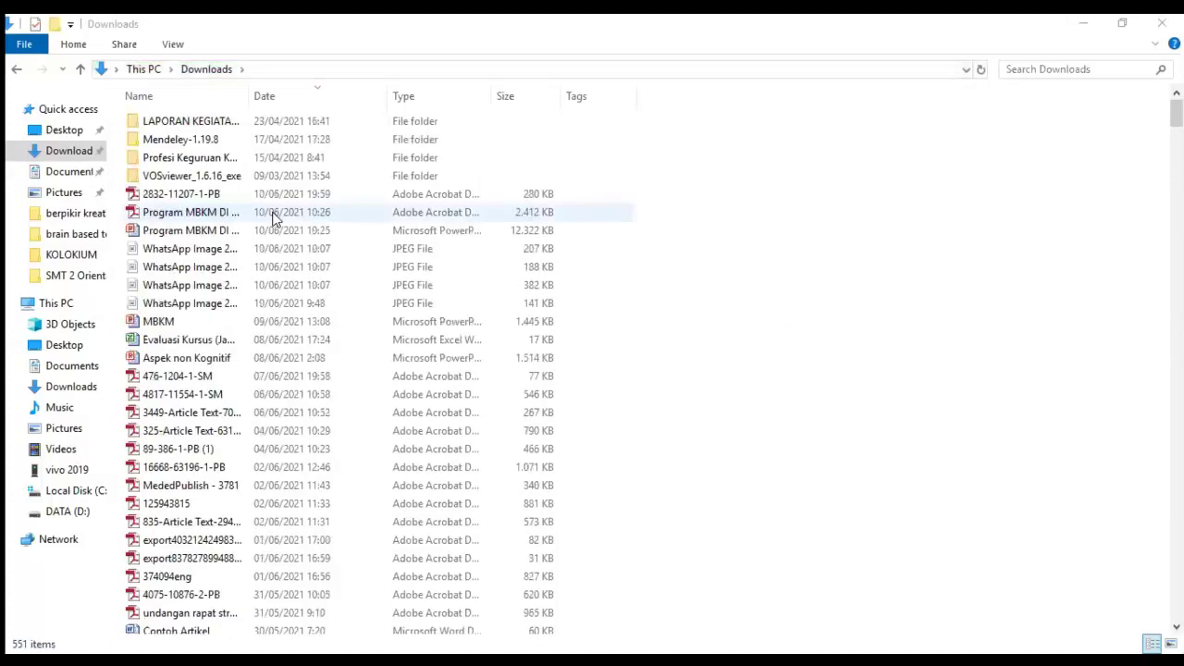
pyautogui.click(229, 202)
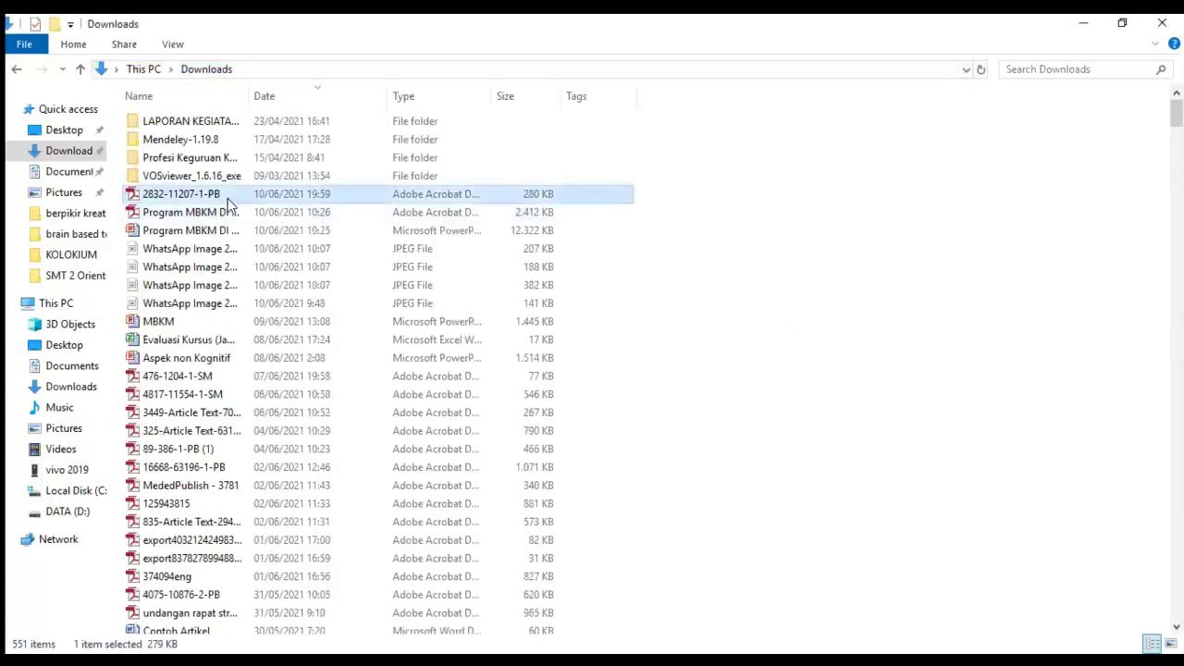
pyautogui.press('F2')
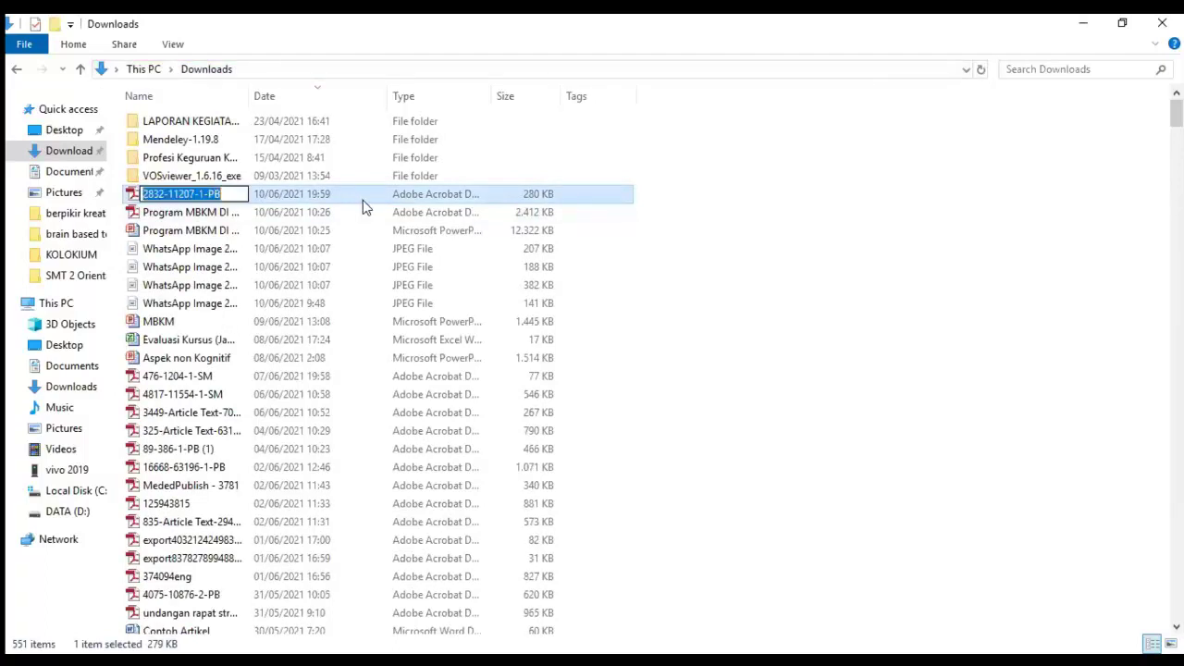
pyautogui.press('Return')
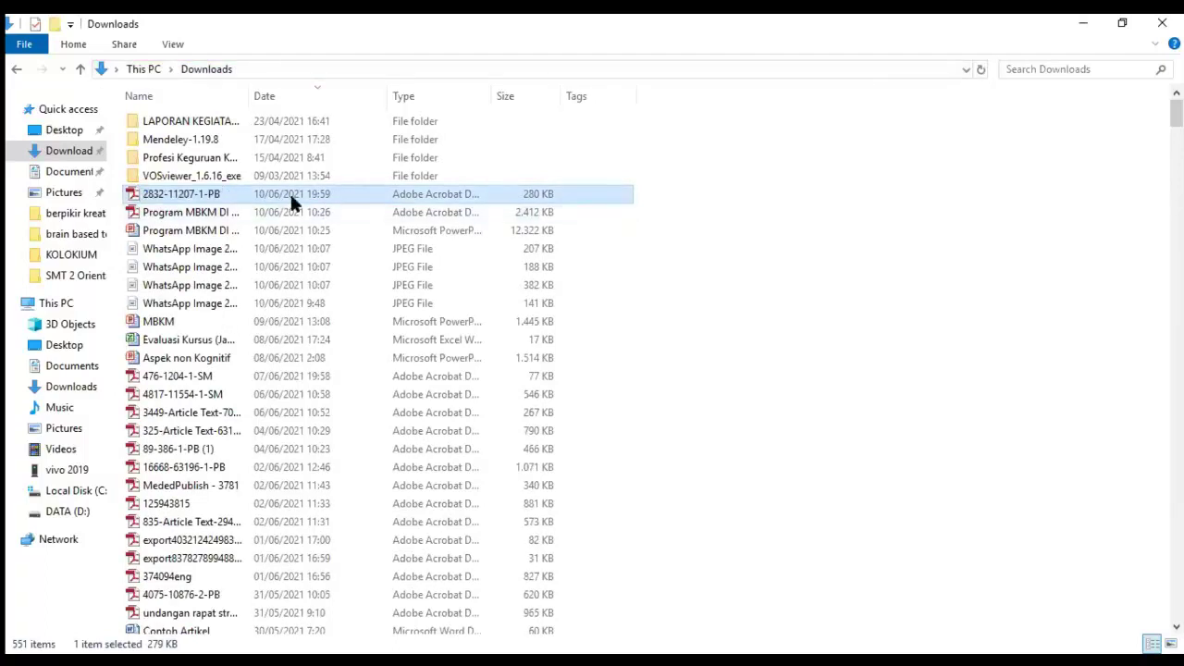
pyautogui.press('F2')
pyautogui.press('Return')
pyautogui.scroll(-1, 257, 329)
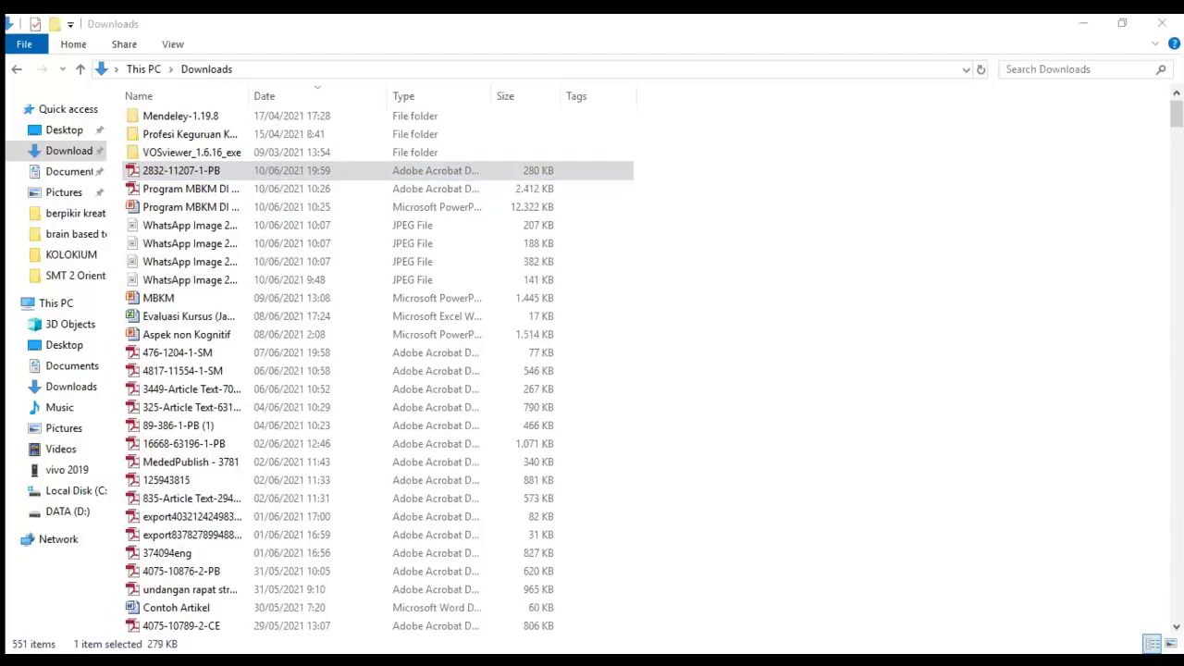
pyautogui.click(161, 174)
pyautogui.click(217, 170)
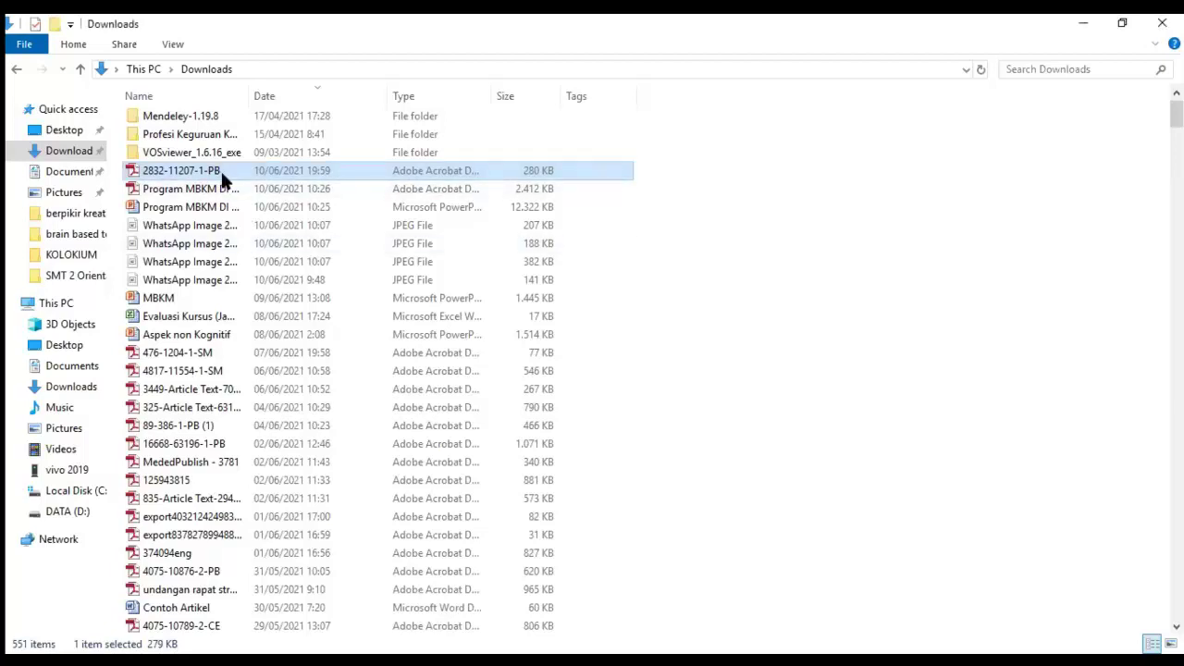
pyautogui.scroll(-1, 222, 180)
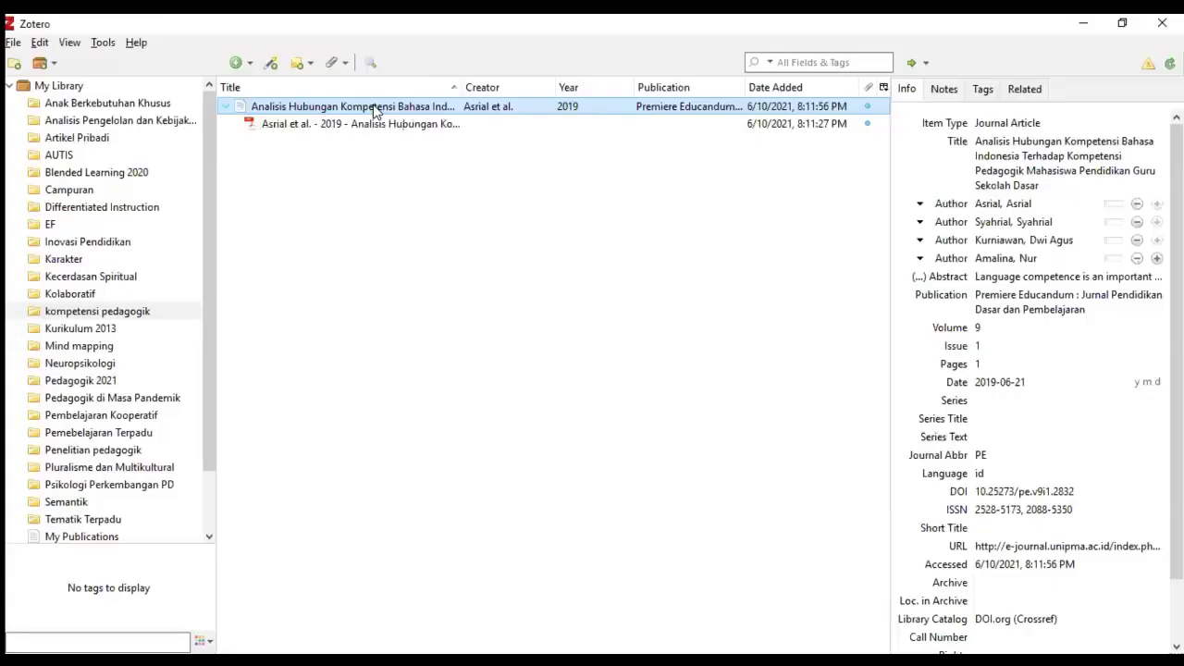
# - Check the imported article's item type, title and publication in its bibliographic details
pyautogui.click(1027, 258)
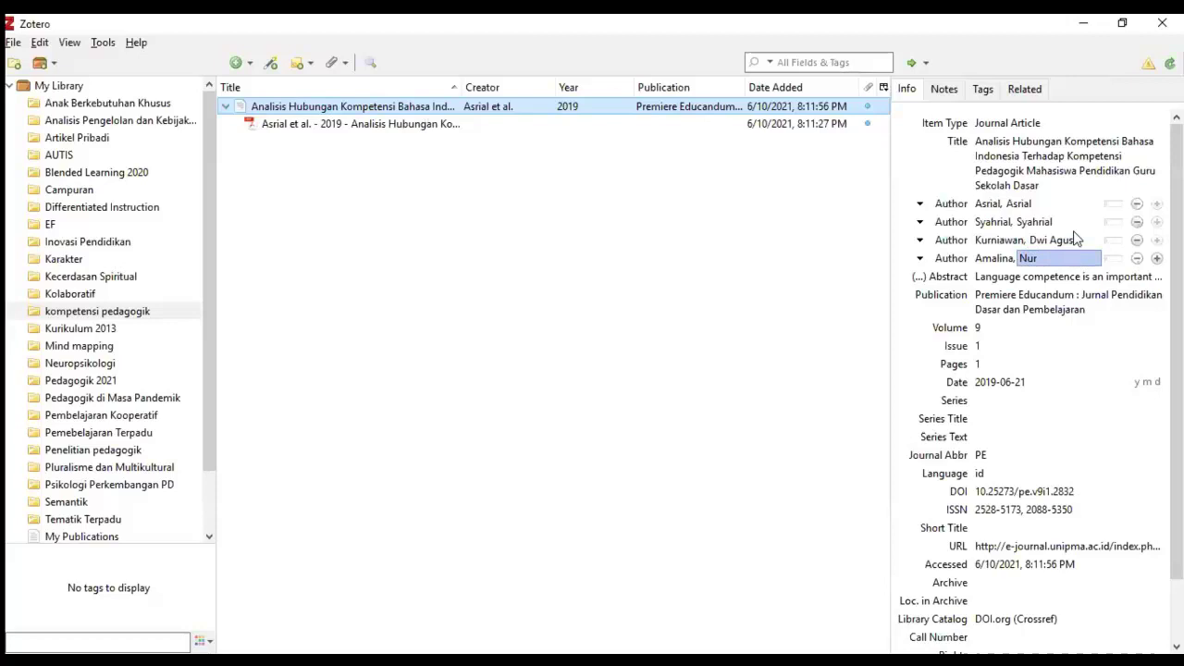
pyautogui.click(1130, 169)
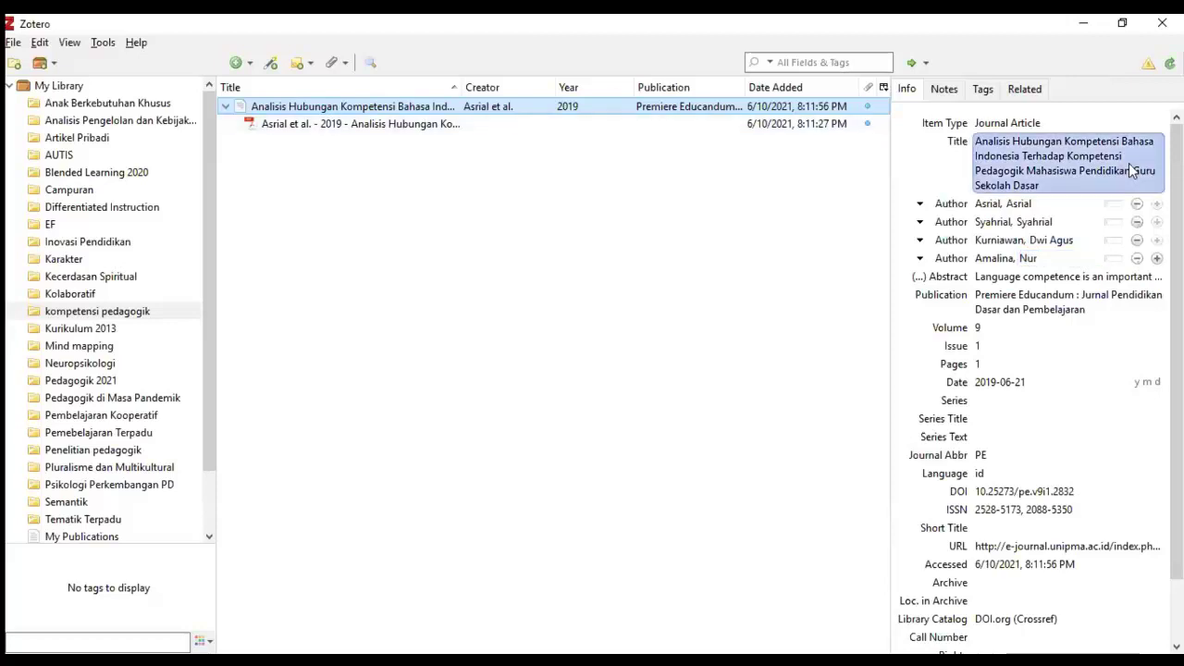
pyautogui.click(1063, 126)
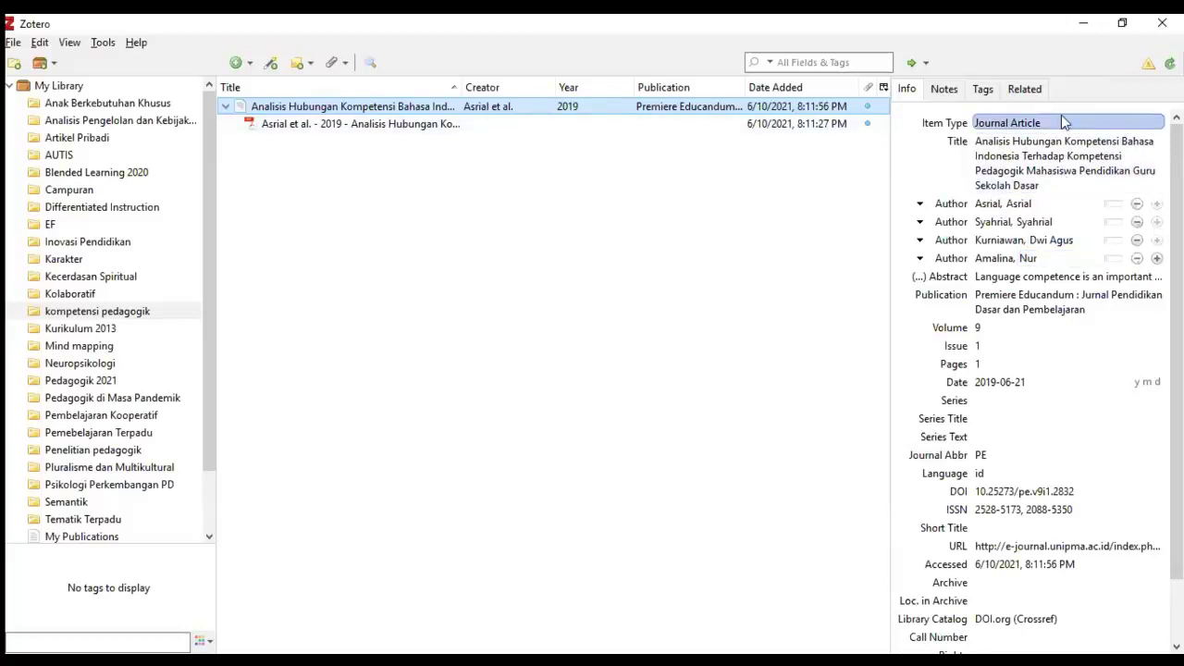
pyautogui.click(1064, 300)
pyautogui.click(1034, 144)
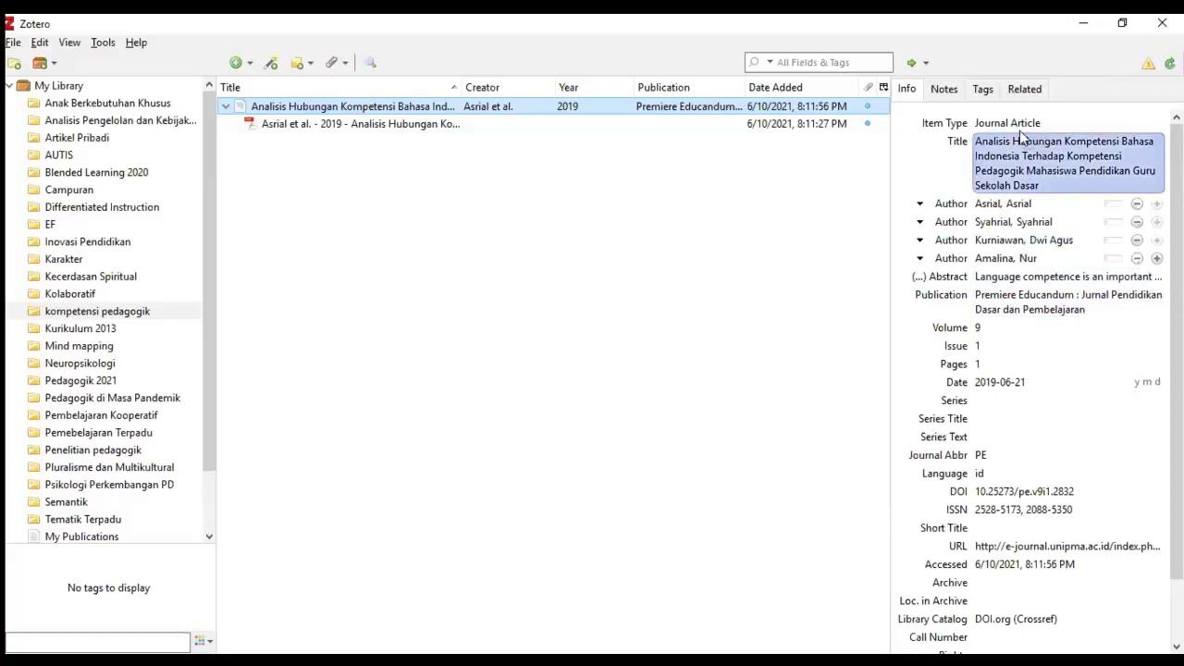
pyautogui.click(1010, 127)
pyautogui.click(1021, 160)
# - Check each author entry, the publication and the date of the imported article, and select its PDF attachment
pyautogui.click(982, 223)
pyautogui.click(1022, 206)
pyautogui.press('Return')
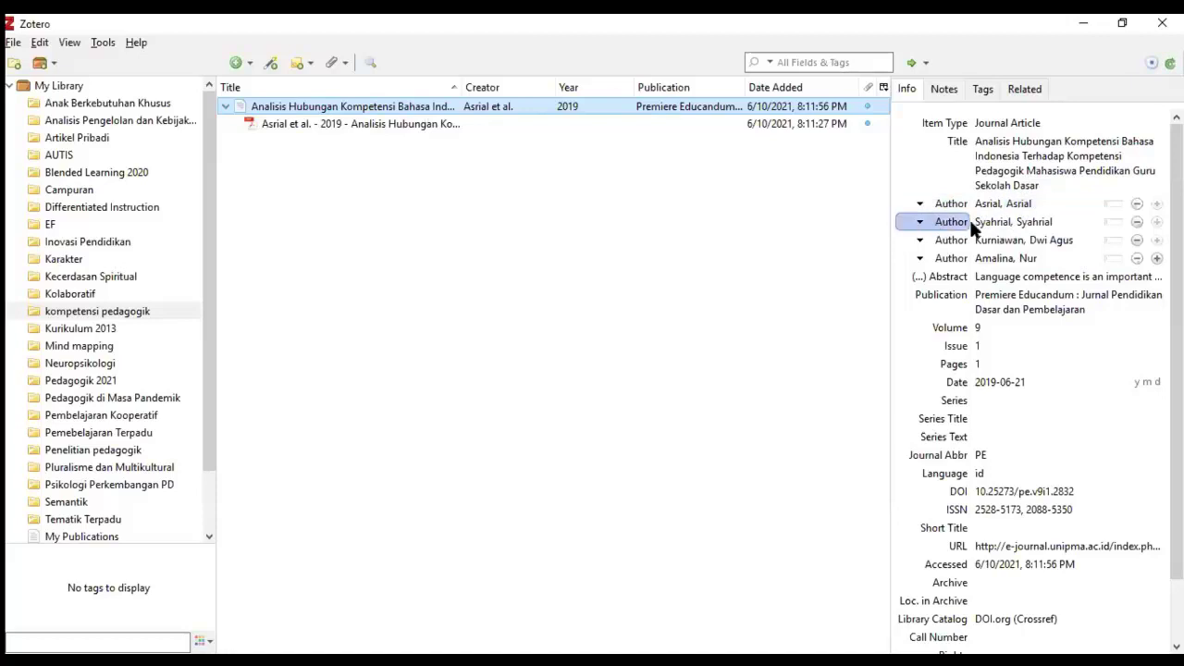
pyautogui.click(1062, 230)
pyautogui.click(1005, 242)
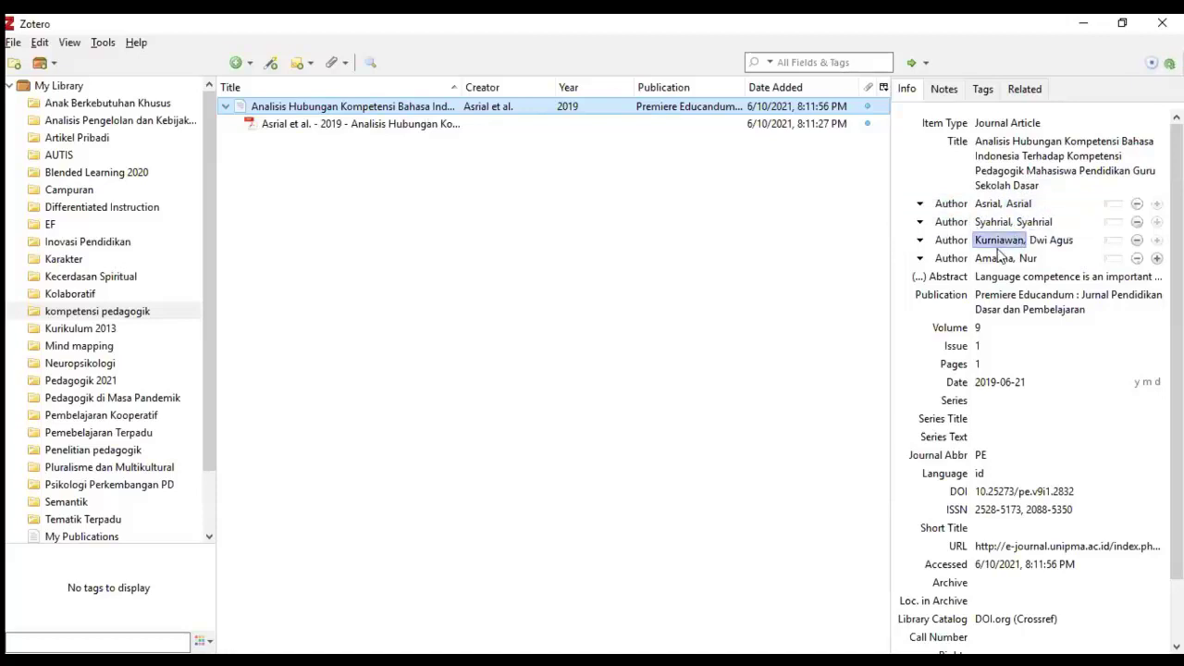
pyautogui.click(1059, 241)
pyautogui.click(1087, 261)
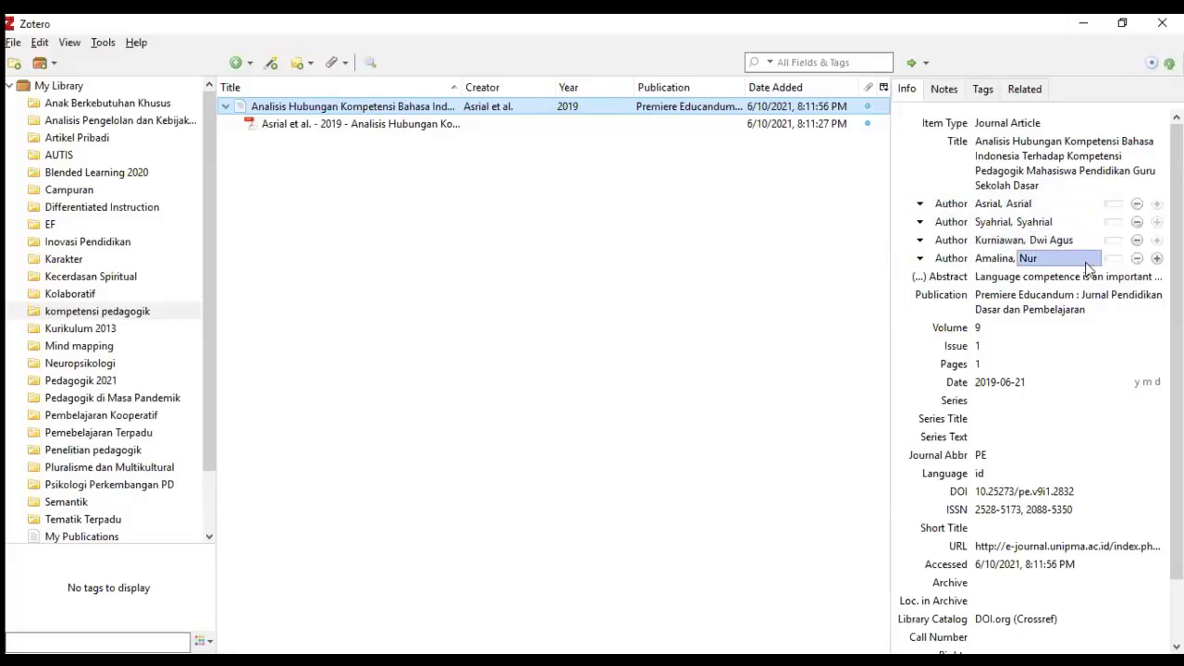
pyautogui.click(1050, 305)
pyautogui.click(1018, 383)
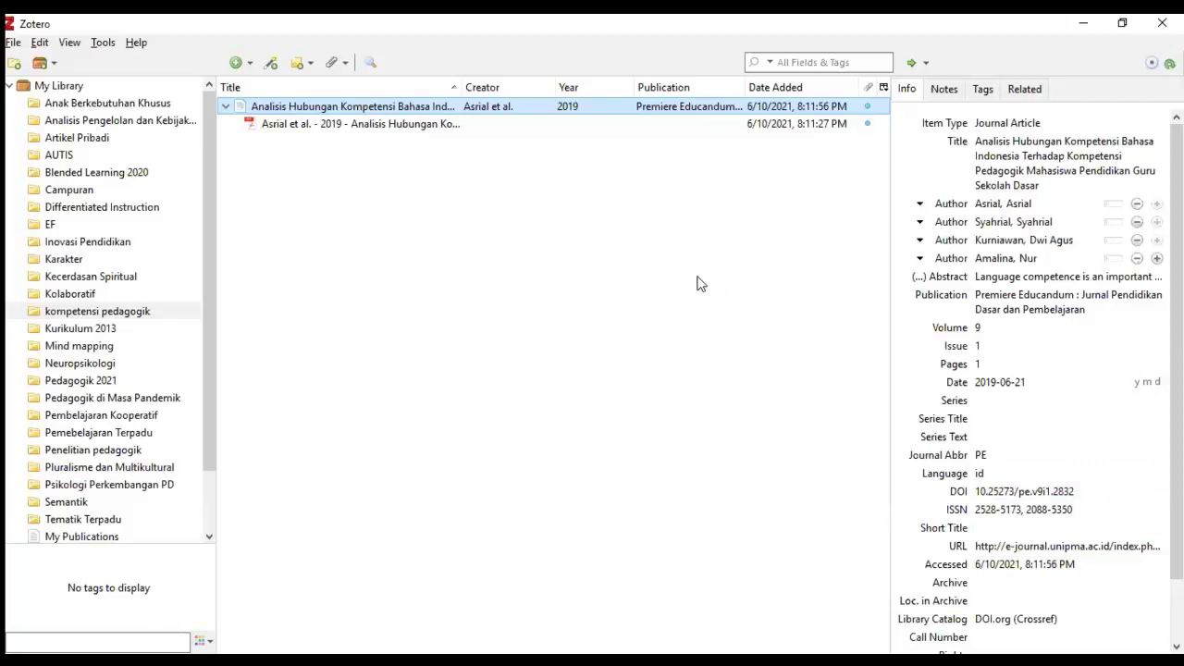
pyautogui.click(352, 130)
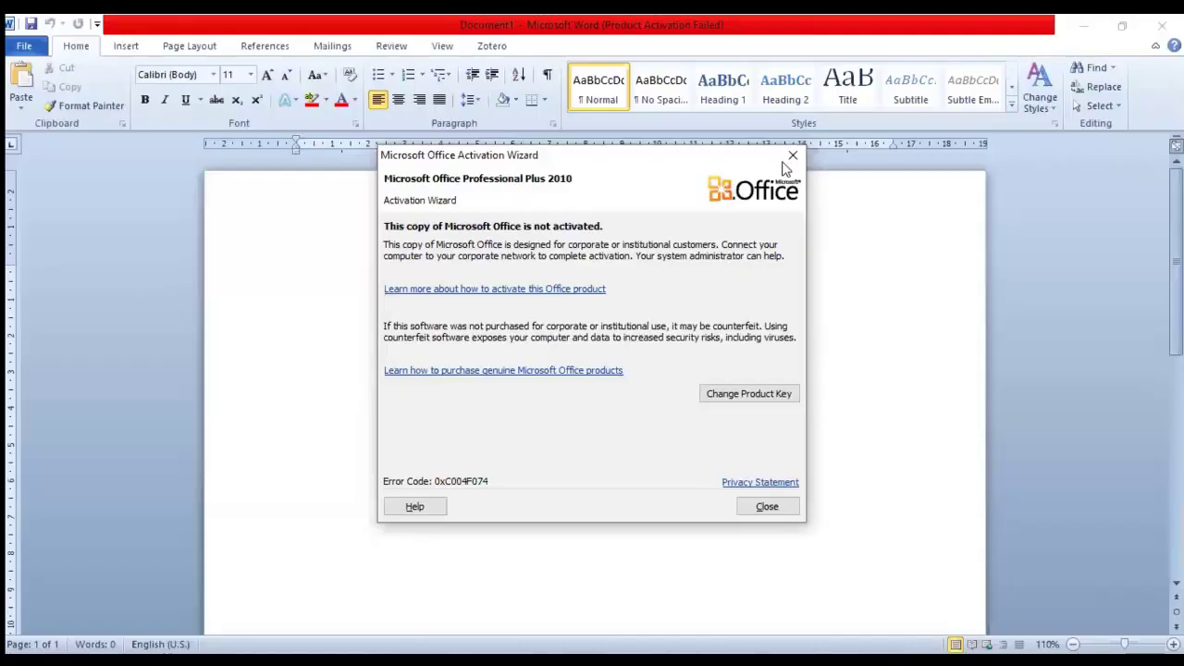
# - In a blank Word document, dismiss the Office Activation Wizard and write the heading "Latar belakang" on its own line
pyautogui.click(793, 158)
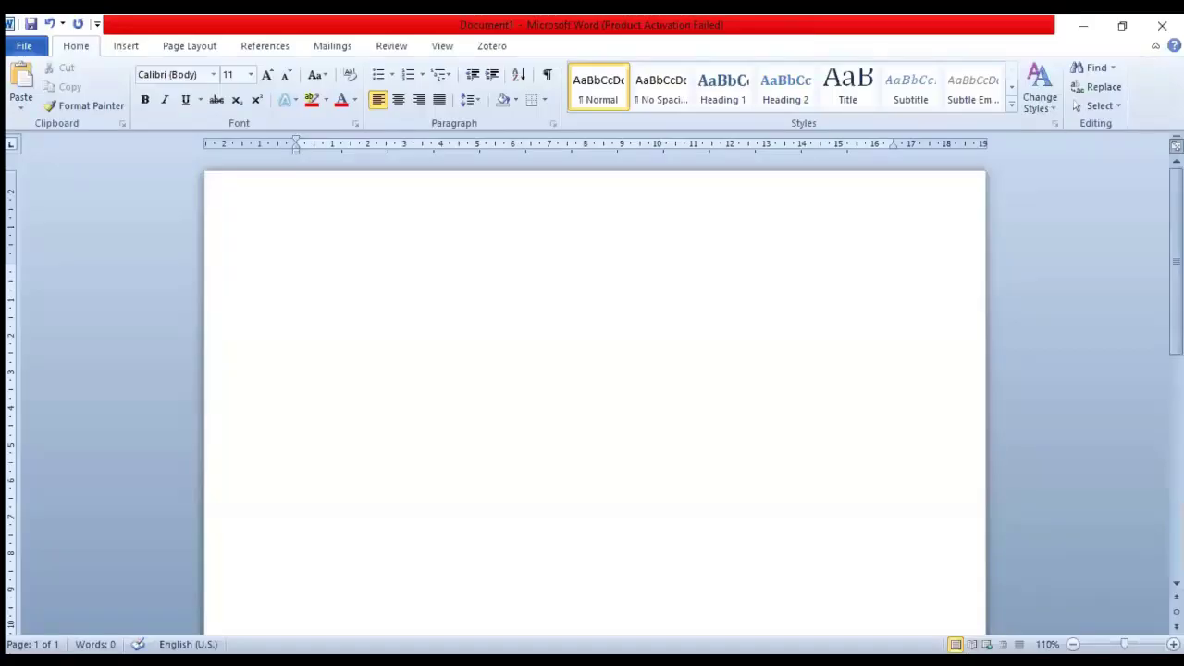
pyautogui.write('latar belakang')
pyautogui.press('Return')
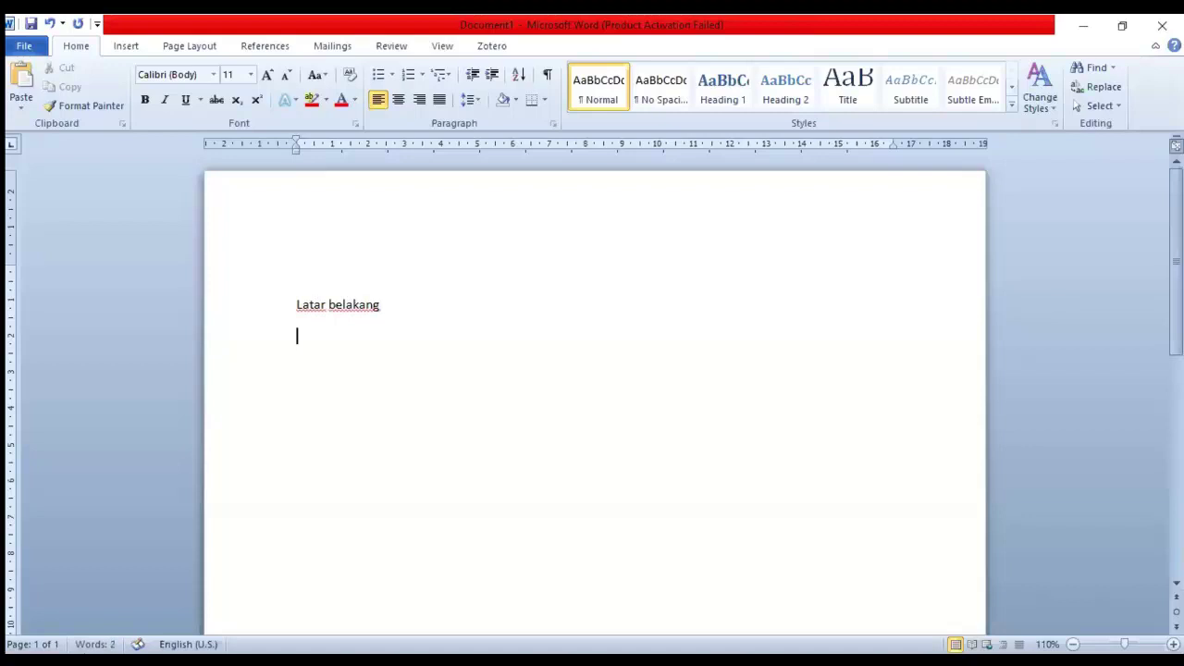
# - Write the sentence "Permasalah pedagogic masih banyak guru kesulita mengajar" below the heading Latar belakang
pyautogui.write('kompeten')
pyautogui.press('BackSpace')
pyautogui.press('BackSpace')
pyautogui.press('BackSpace')
pyautogui.press('BackSpace')
pyautogui.press('BackSpace')
pyautogui.press('BackSpace')
pyautogui.press('BackSpace')
pyautogui.press('BackSpace')
pyautogui.write('mas')
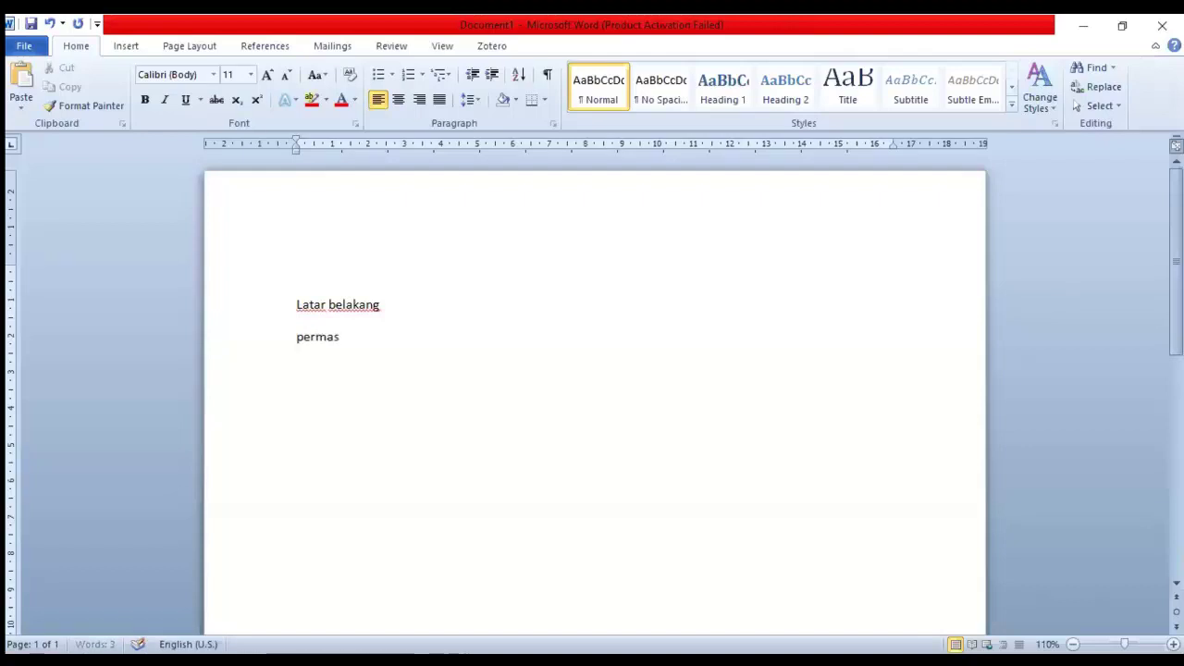
pyautogui.write('alah pedago')
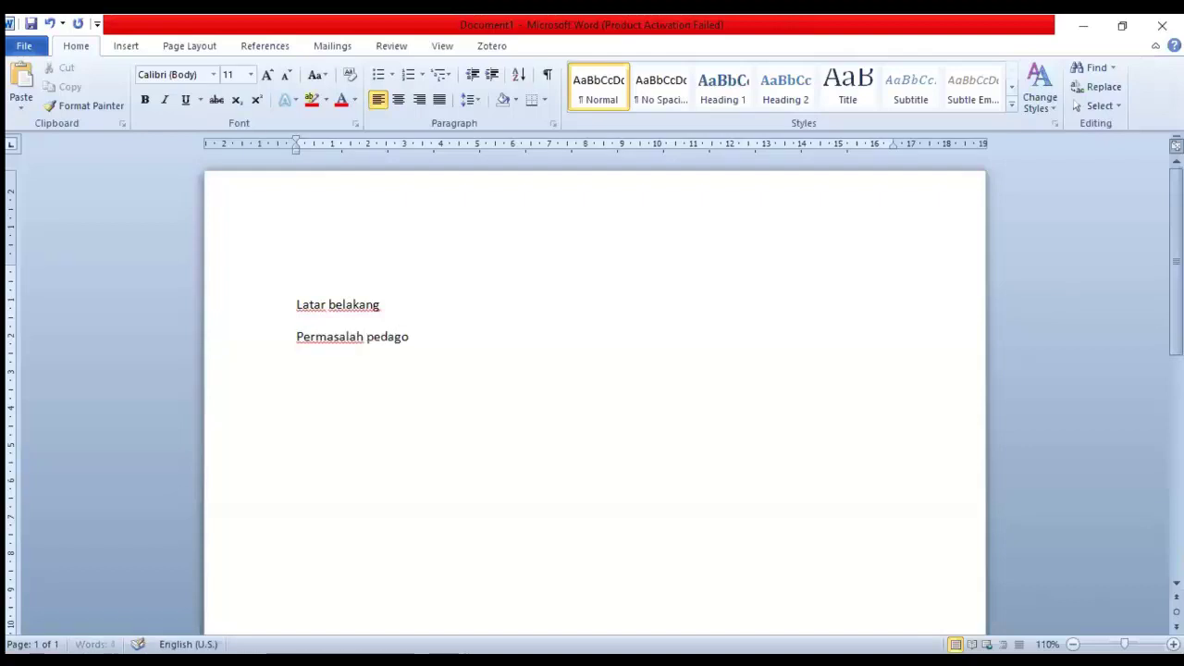
pyautogui.write('gic masih banyak gu')
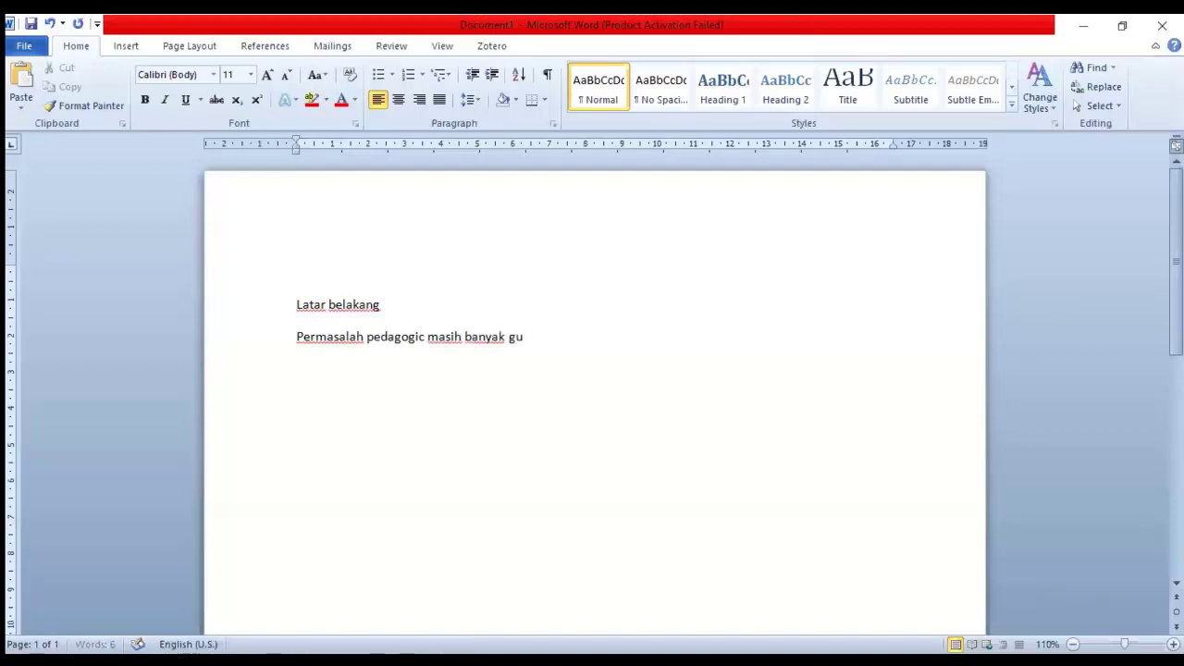
pyautogui.write('ru kesulita mengajar')
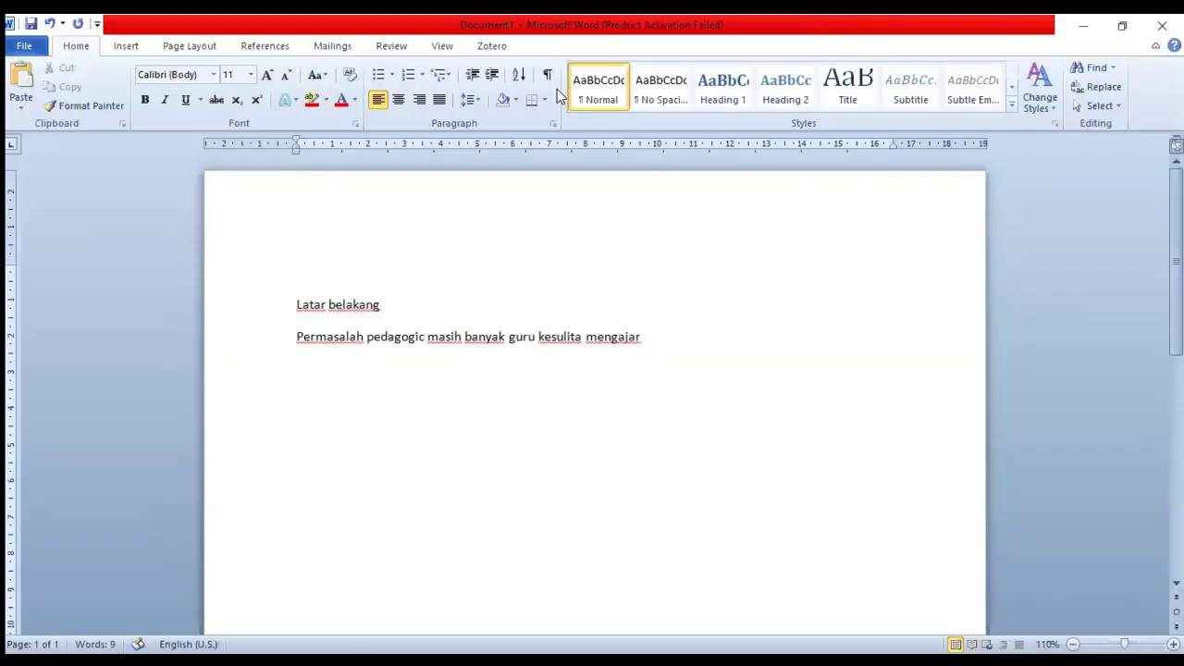
# - Insert a Zotero citation for the 2019 article on kompetensi pedagogik on the empty line above the heading Latar belakang
pyautogui.click(493, 46)
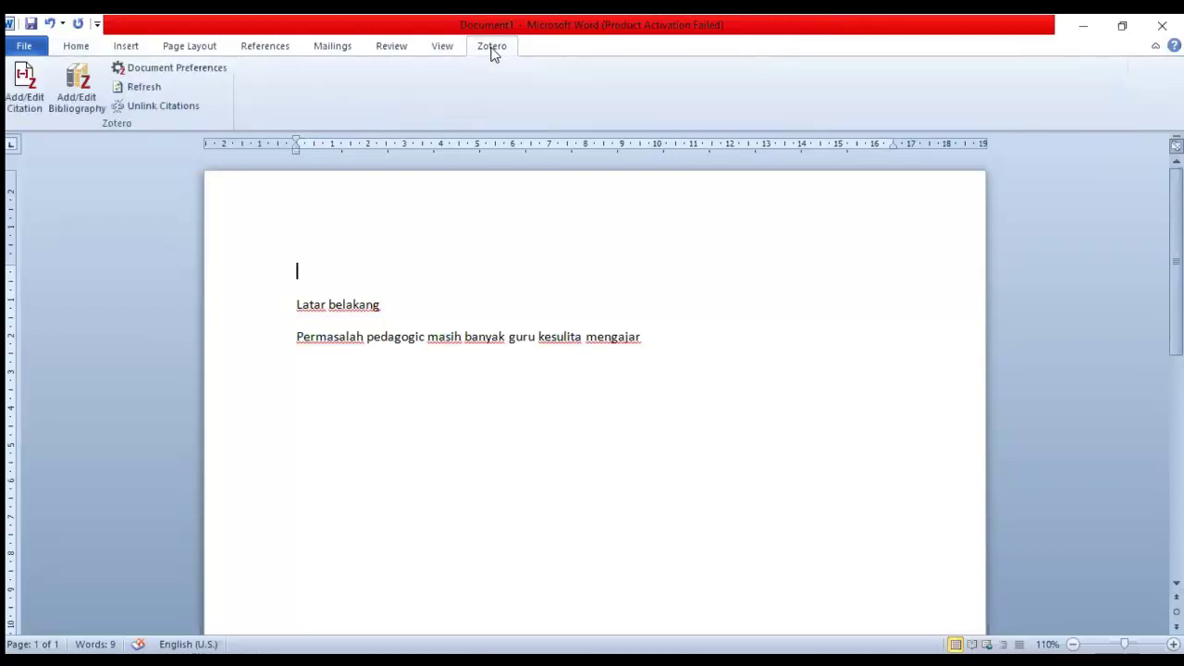
pyautogui.click(26, 90)
pyautogui.click(22, 89)
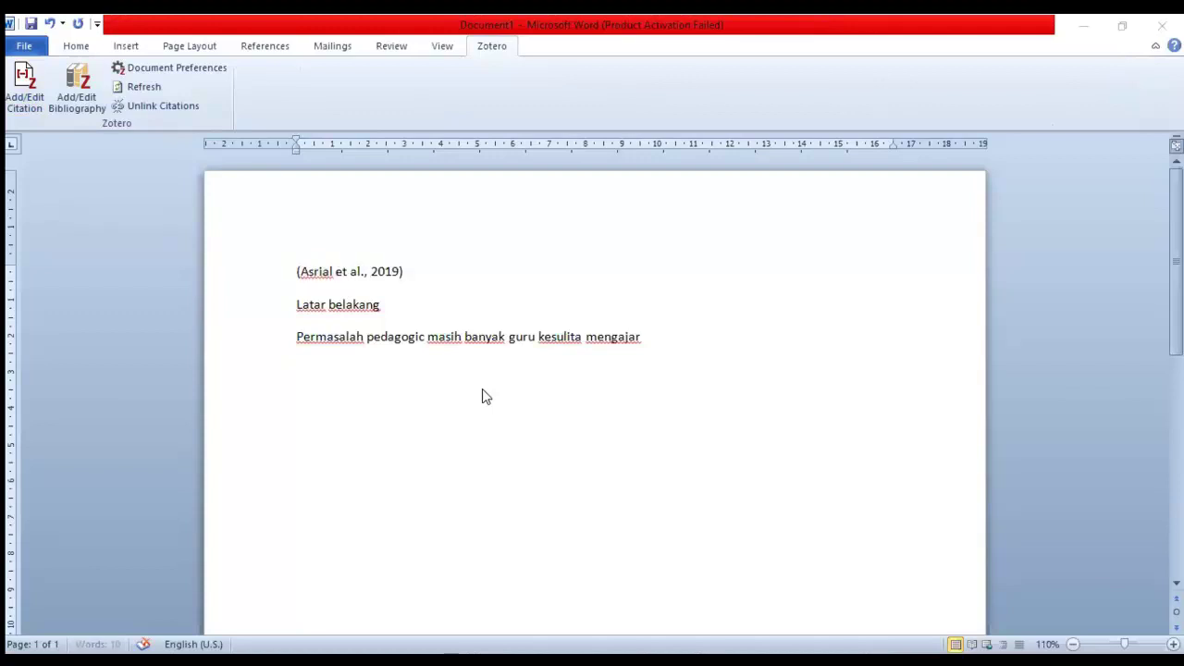
# - Move the 2019 citation from above the heading to the end of the sentence about guru kesulita mengajar
pyautogui.moveTo(413, 274); pyautogui.dragTo(292, 271)
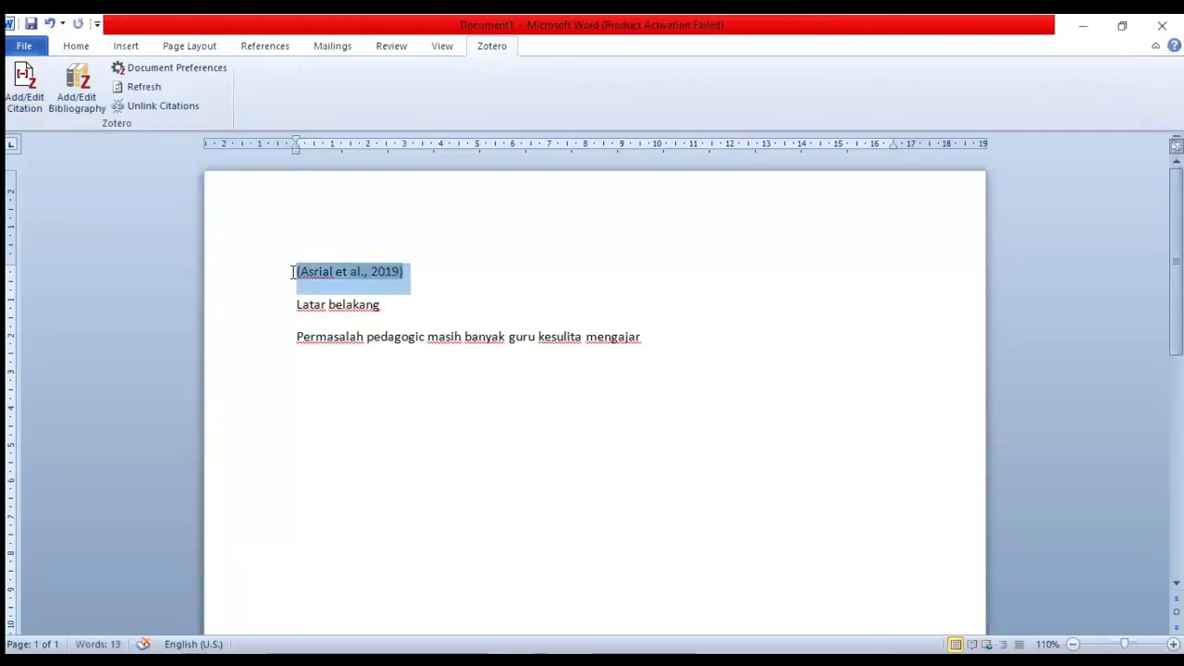
pyautogui.moveTo(642, 351)
pyautogui.mouseDown()
pyautogui.moveTo(650, 326)
pyautogui.moveTo(651, 338)
pyautogui.mouseUp()
pyautogui.click(651, 336)
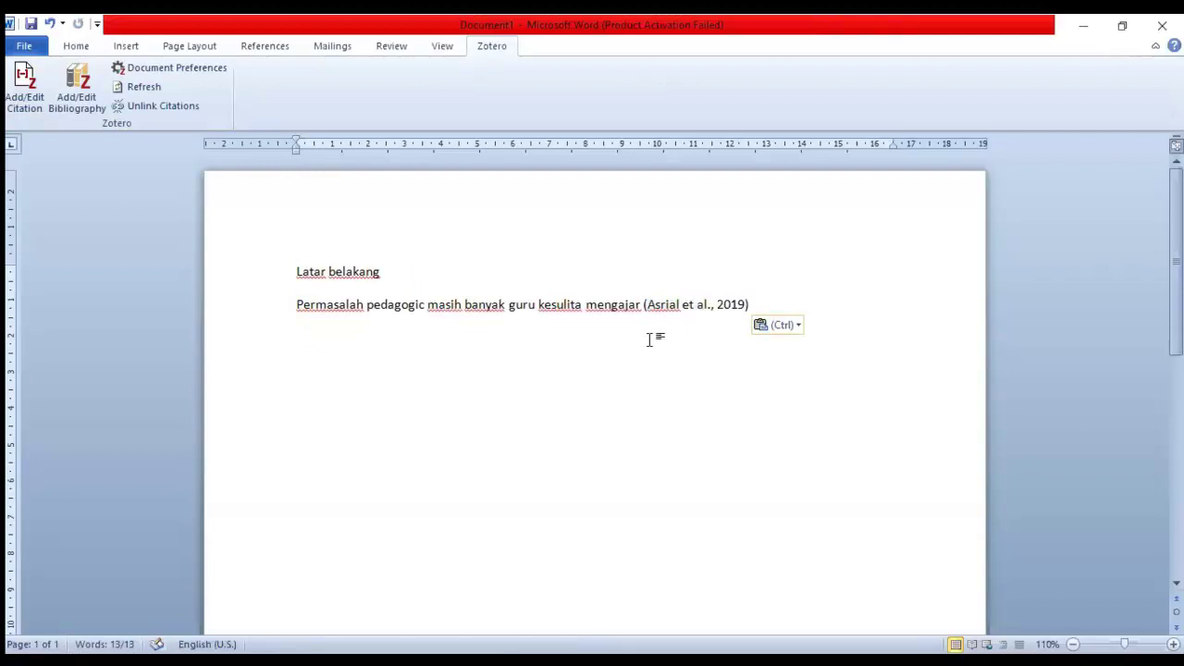
# - End the cited sentence with a full stop and add a "Daftar pustaka" heading with the Zotero bibliography beneath it
pyautogui.click(756, 305)
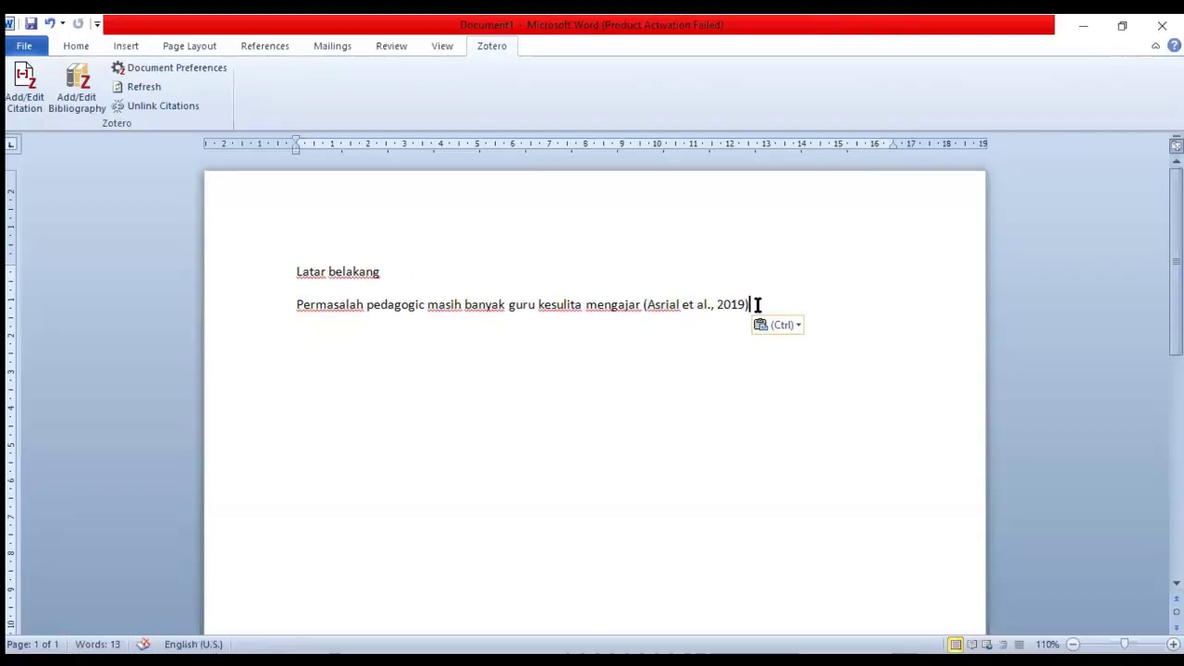
pyautogui.write('.')
pyautogui.press('Return')
pyautogui.press('Return')
pyautogui.write('Daftar pustaka')
pyautogui.press('Return')
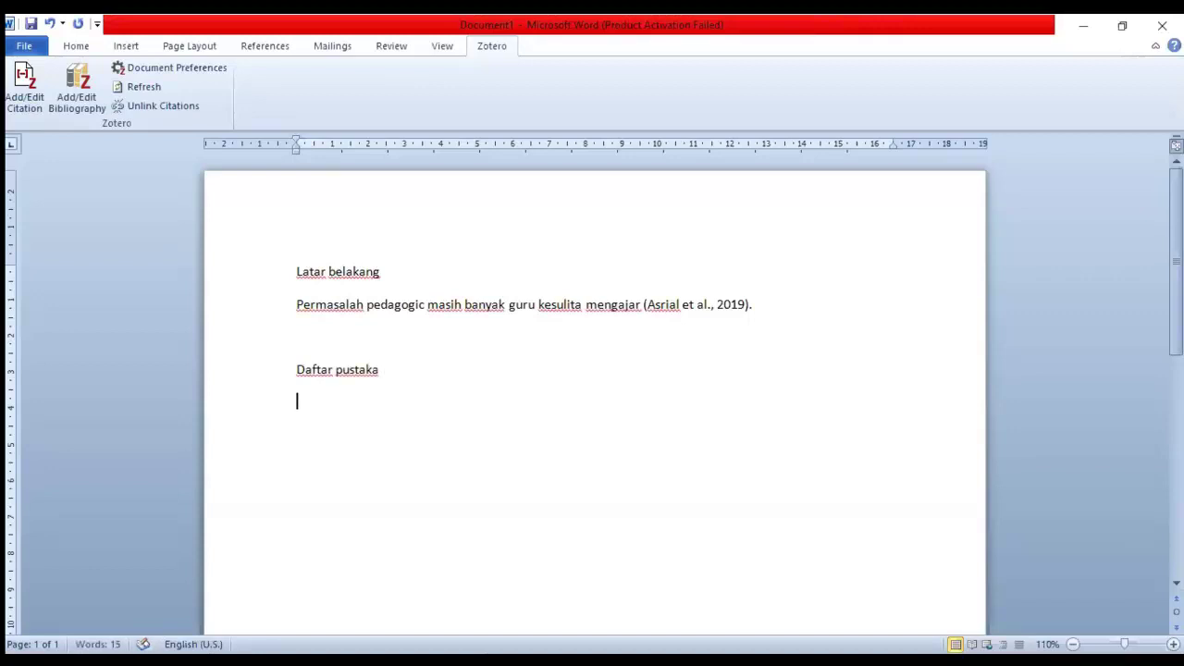
pyautogui.click(77, 82)
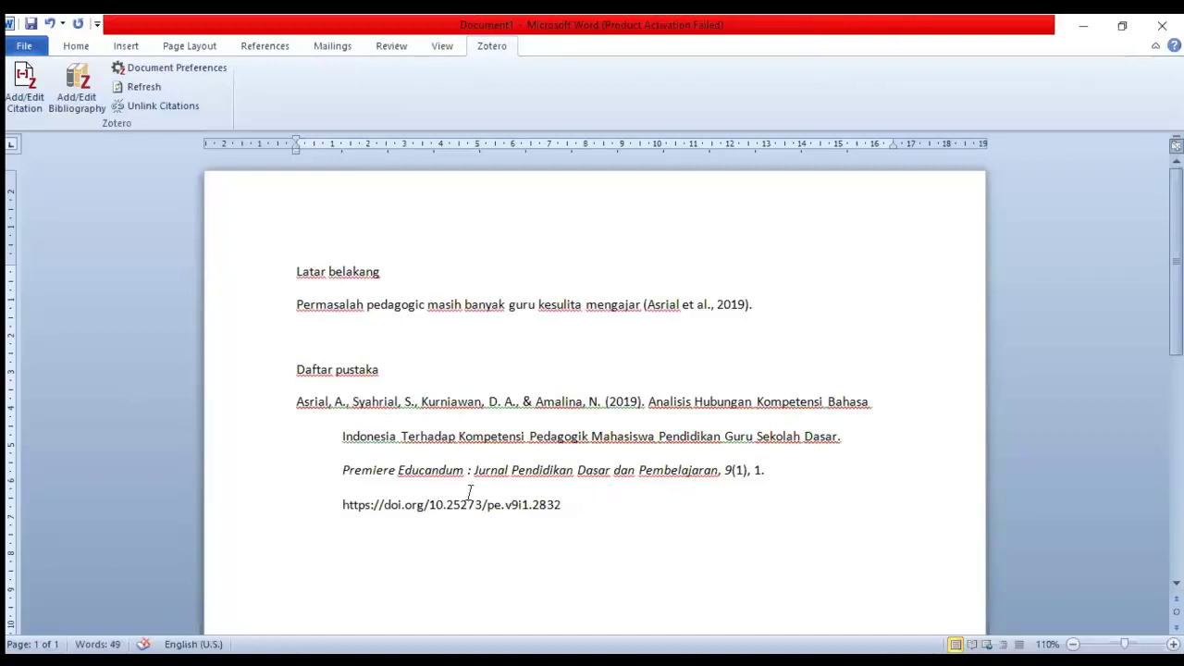
# - Add a second Zotero citation after the sentence, for the 2017 article "Penerapan pendekatan saintifik untuk meningkatkan karakter rasa ingin tahu di sekolah dasar"
pyautogui.click(404, 369)
pyautogui.click(810, 302)
pyautogui.click(26, 82)
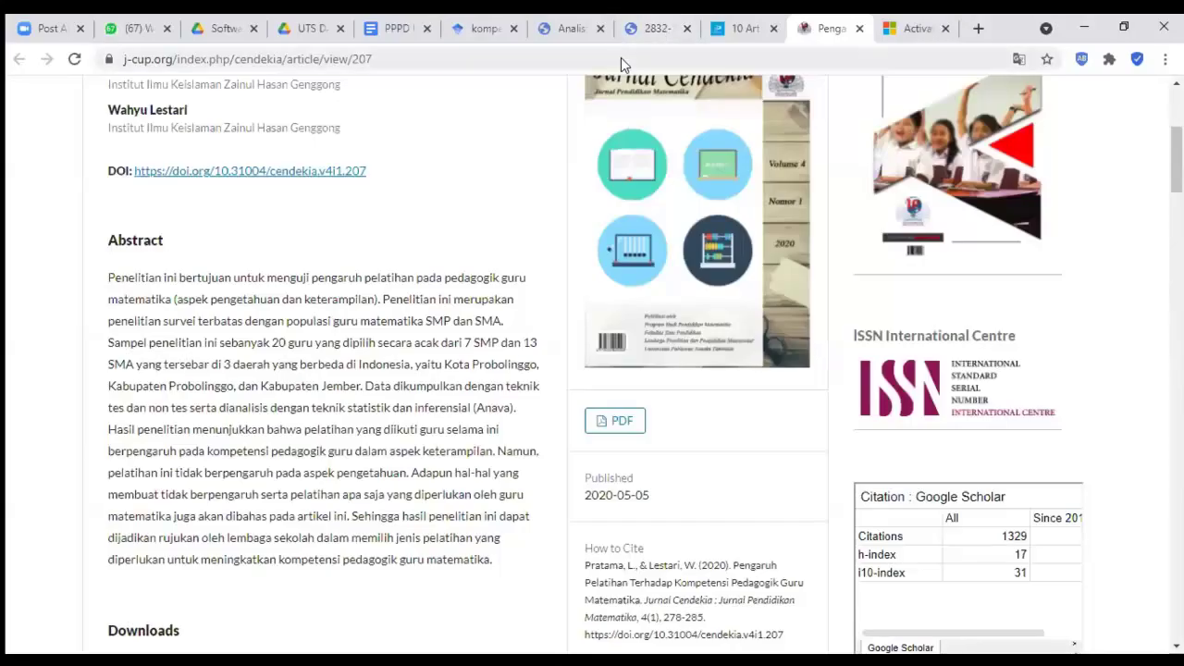
# - Switch to the browser, search Google Cendekia for "kompetensi pedagogik" and open the custom year range filter
pyautogui.click(621, 57)
pyautogui.write('sc')
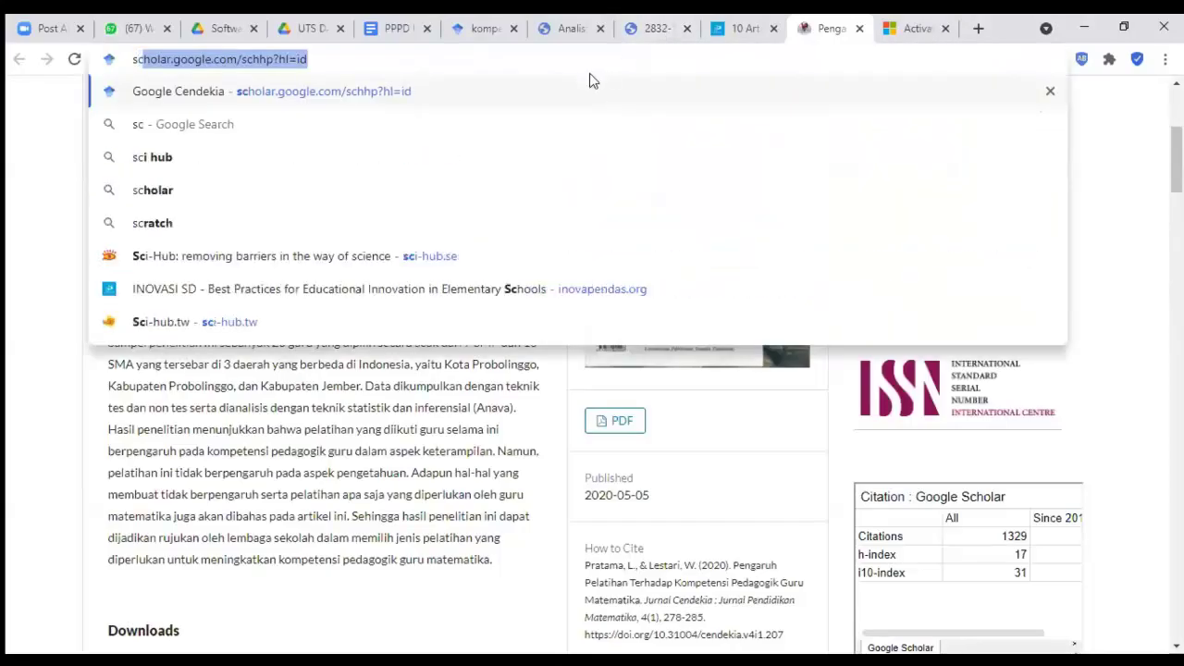
pyautogui.press('Return')
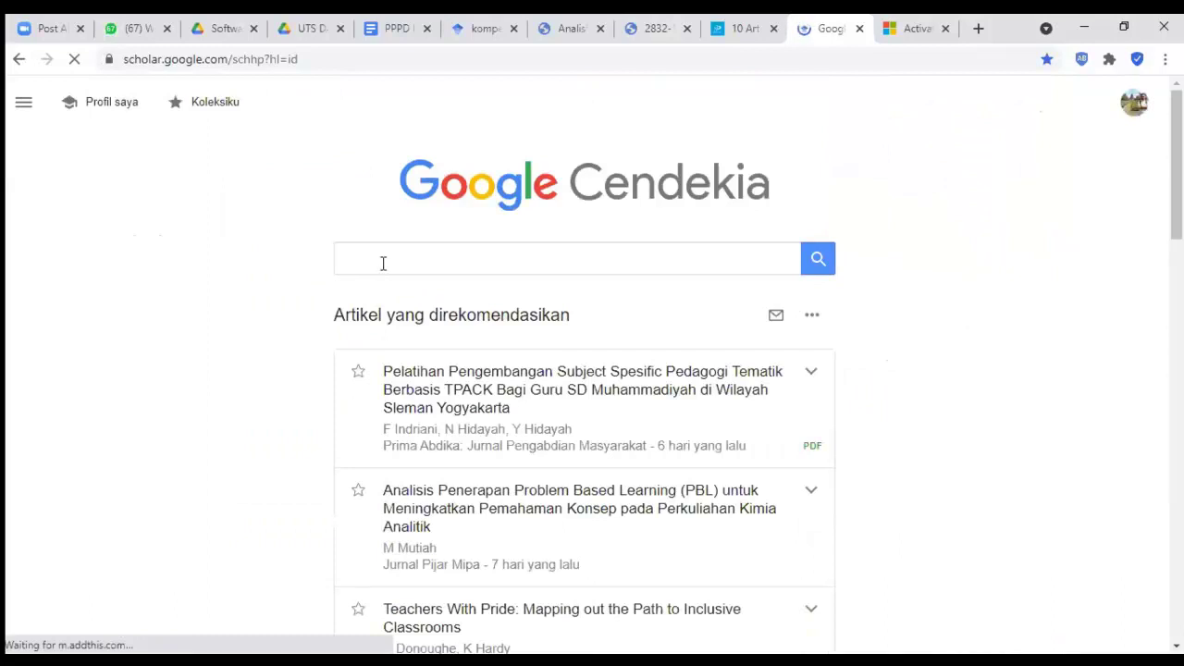
pyautogui.click(365, 261)
pyautogui.click(410, 285)
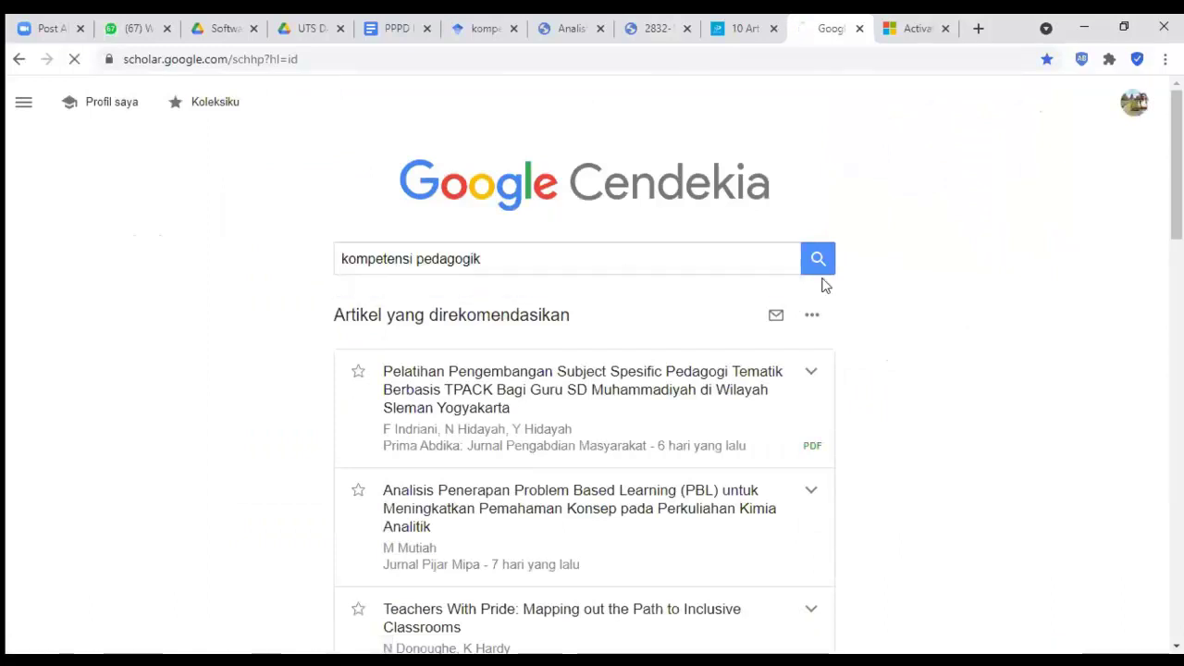
pyautogui.click(814, 271)
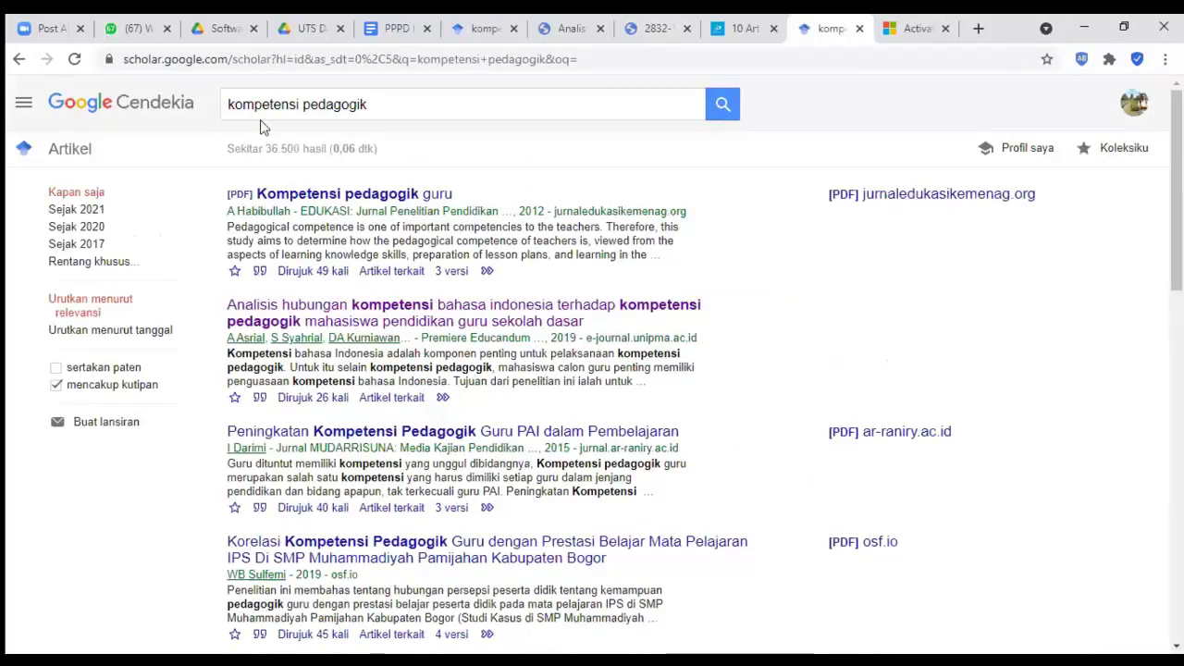
pyautogui.click(64, 265)
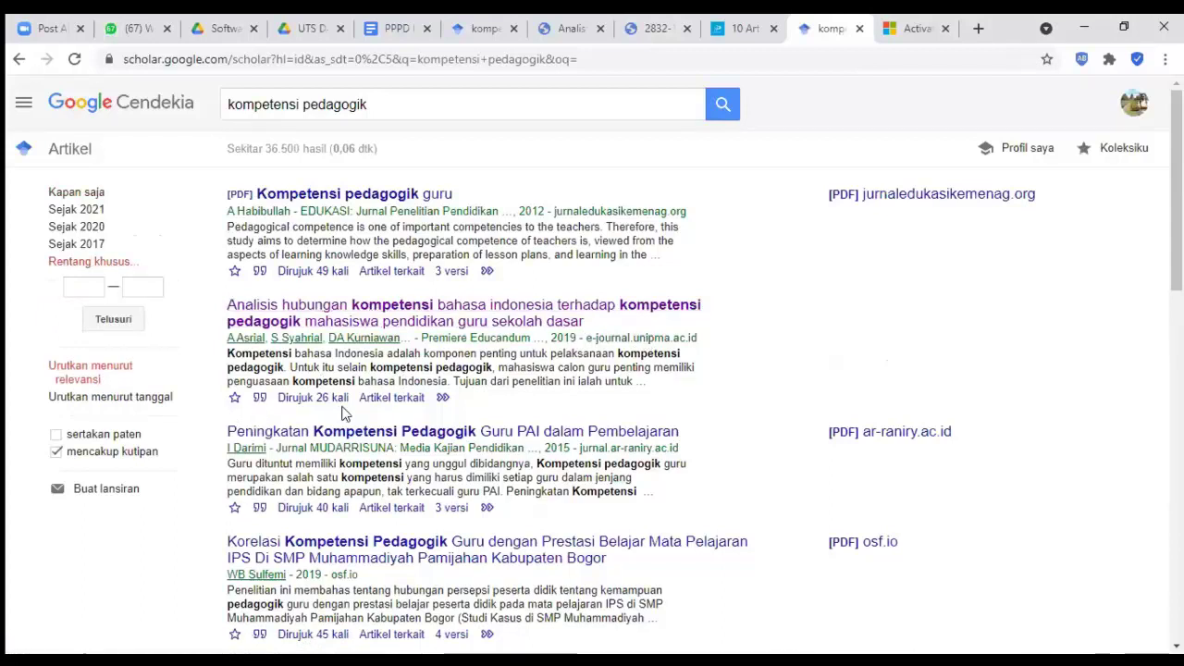
# - Copy the APA reference of the 2019 article "Analisis hubungan kompetensi bahasa indonesia terhadap kompetensi pedagogik mahasiswa pendidikan guru sekolah dasar"
pyautogui.click(259, 399)
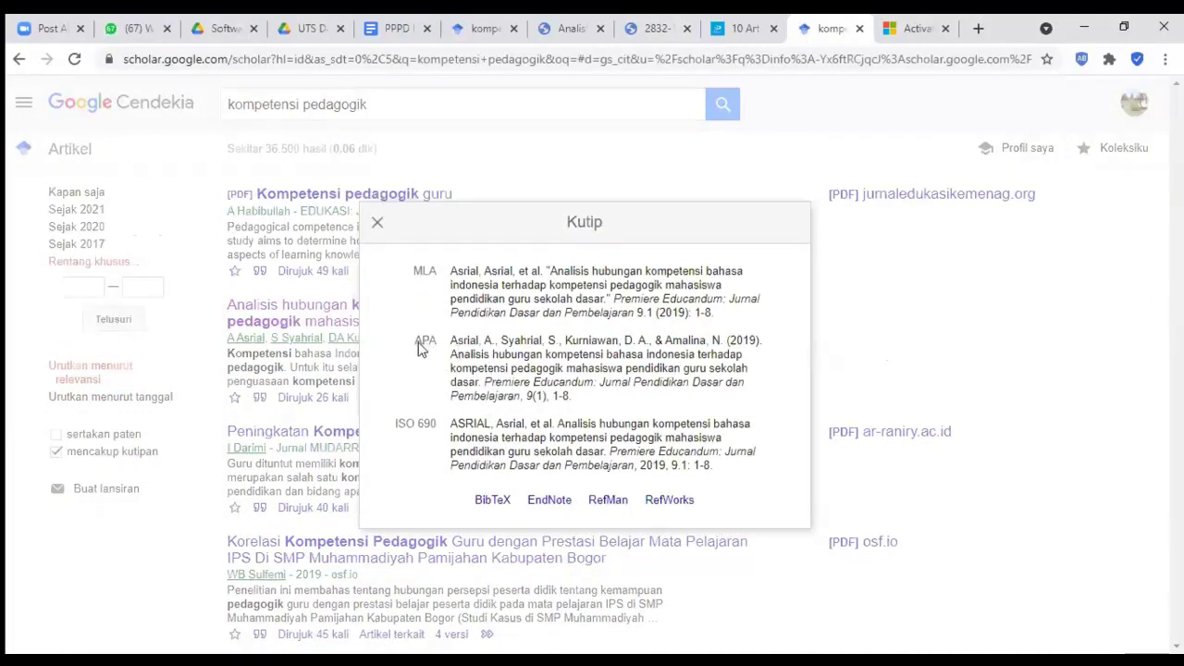
pyautogui.tripleClick(505, 355)
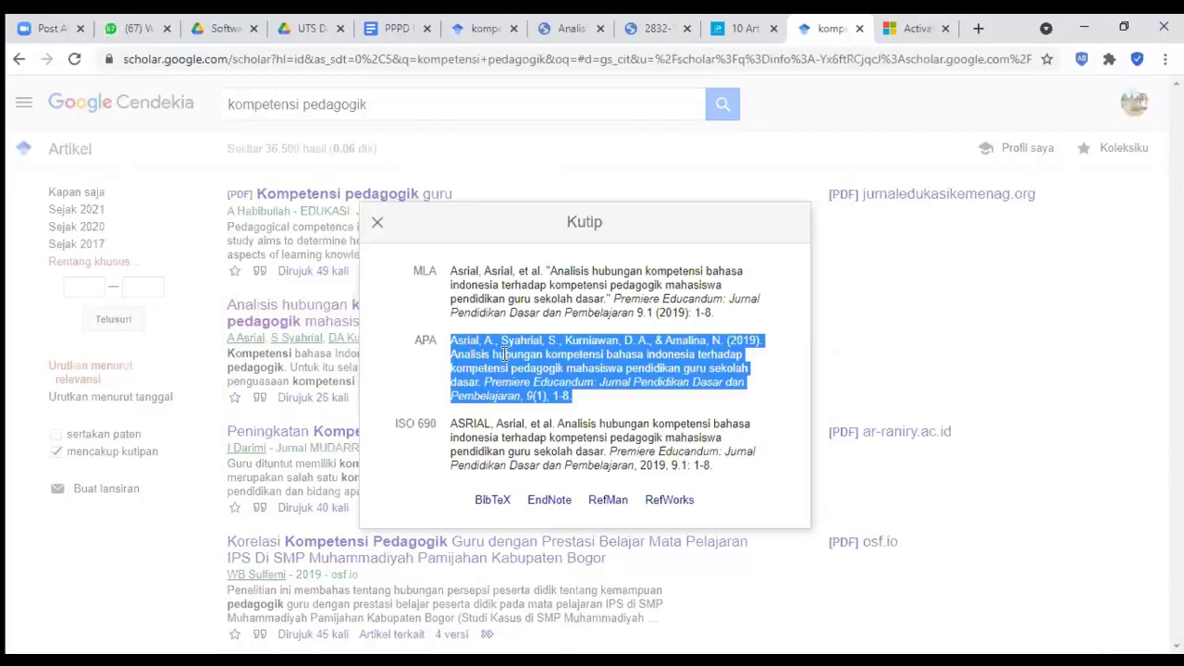
pyautogui.rightClick(505, 354)
pyautogui.click(544, 366)
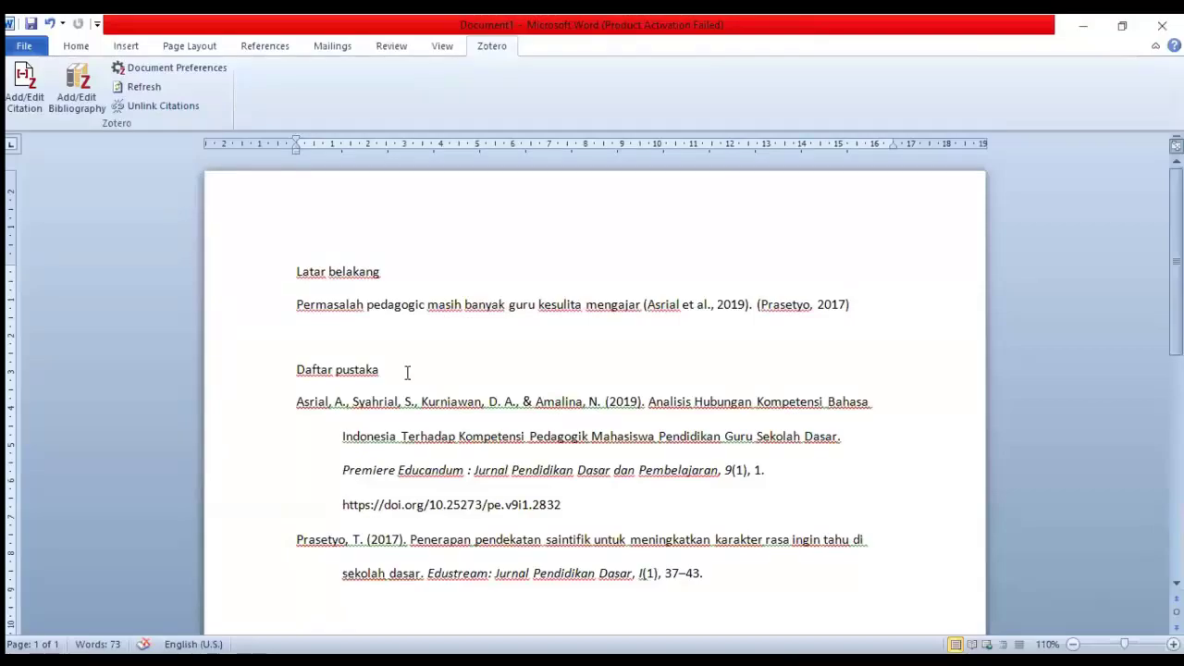
# - Back in the Word document, paste the copied APA reference on a new line directly under the Daftar pustaka heading
pyautogui.press('Return')
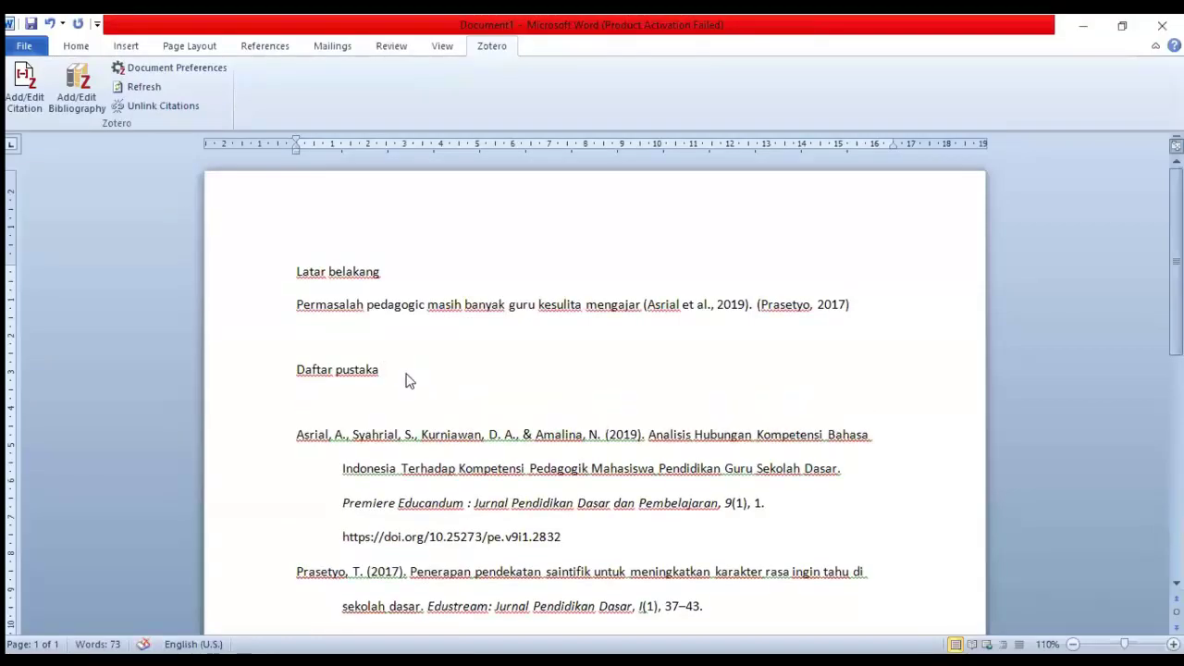
pyautogui.hotkey('ctrl', 'v')
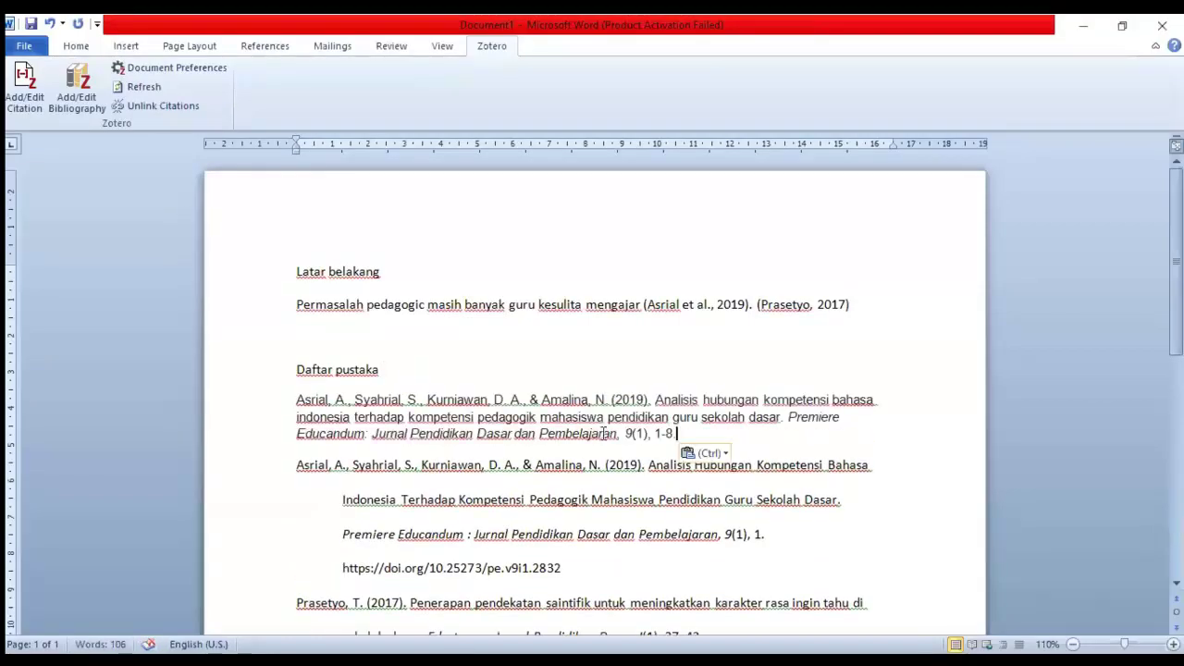
pyautogui.press('BackSpace')
# - Copy the authors and year of the pasted reference onto the empty line above the Daftar pustaka heading
pyautogui.moveTo(648, 400); pyautogui.dragTo(310, 400)
pyautogui.click(470, 331)
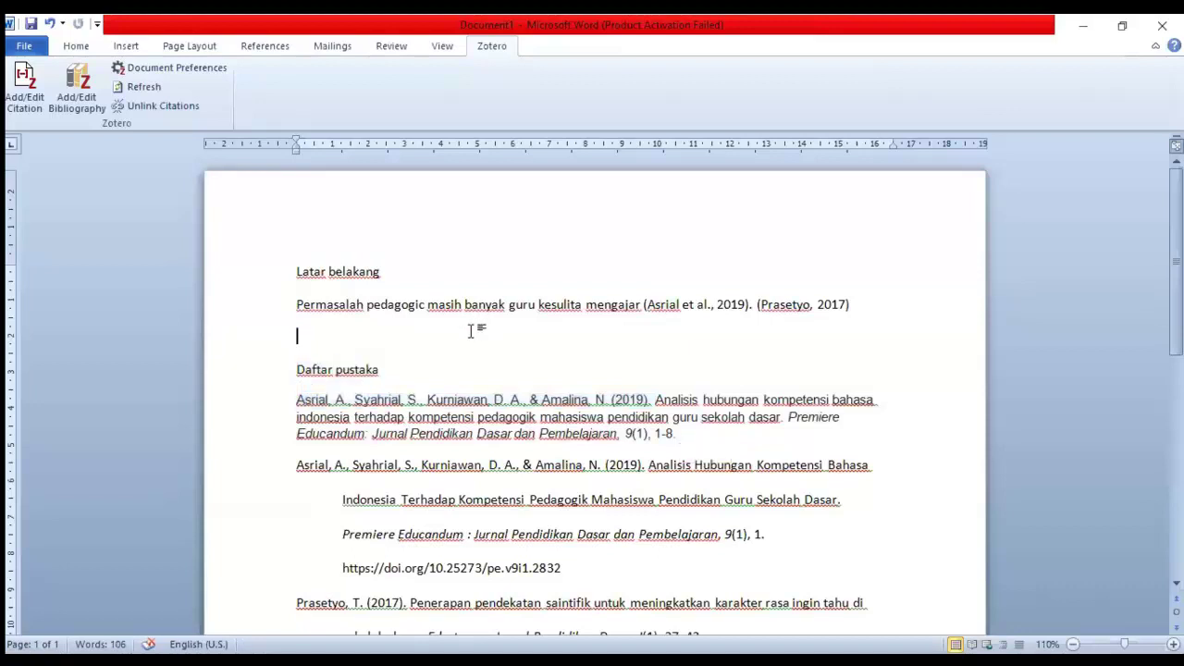
pyautogui.hotkey('ctrl', 'v')
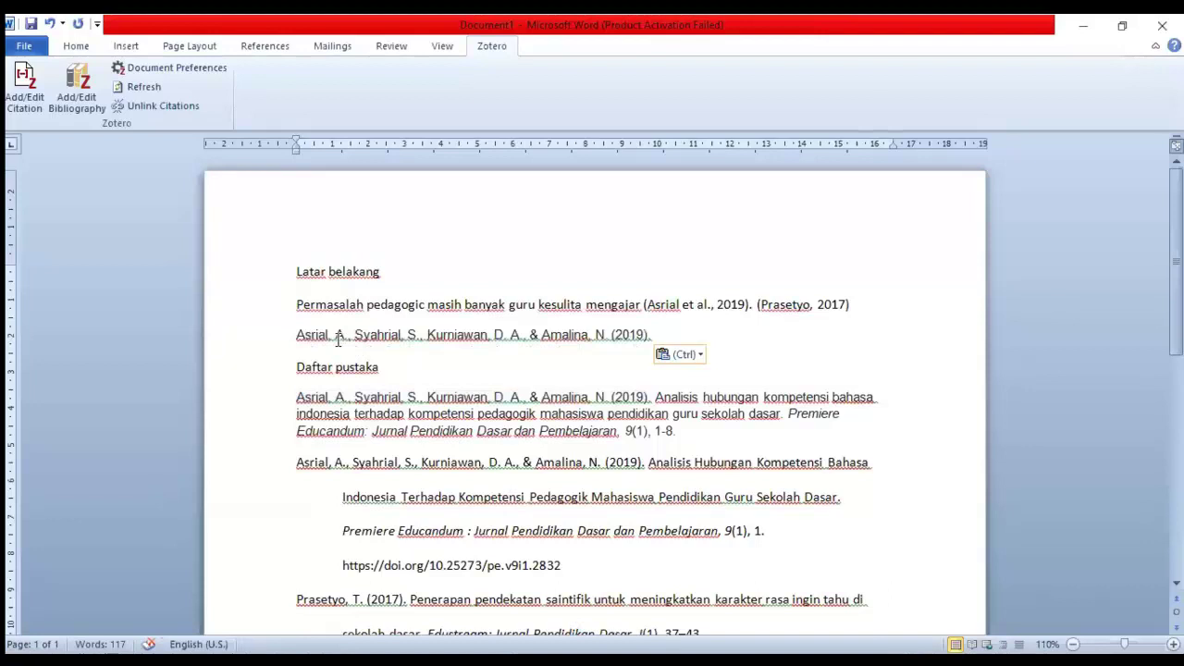
# - Delete the initials of the first two authors in the copied author line, including the separator between the second and third surnames
pyautogui.moveTo(336, 339); pyautogui.dragTo(352, 339)
pyautogui.press('BackSpace')
pyautogui.moveTo(385, 338); pyautogui.dragTo(408, 342)
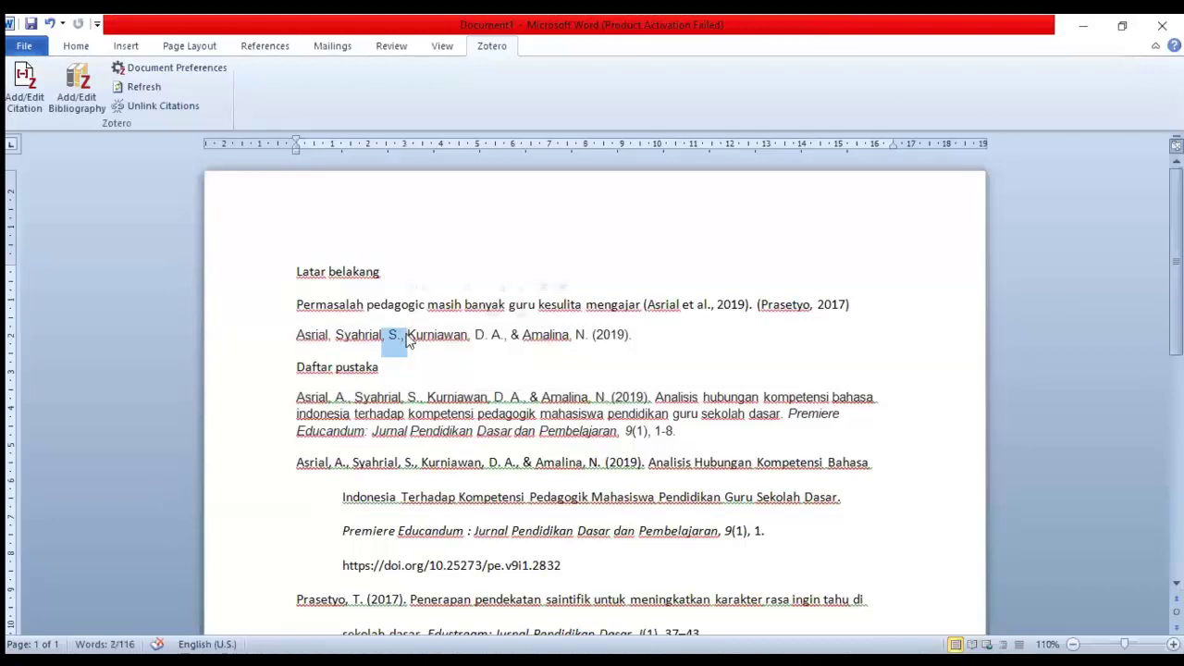
pyautogui.press('BackSpace')
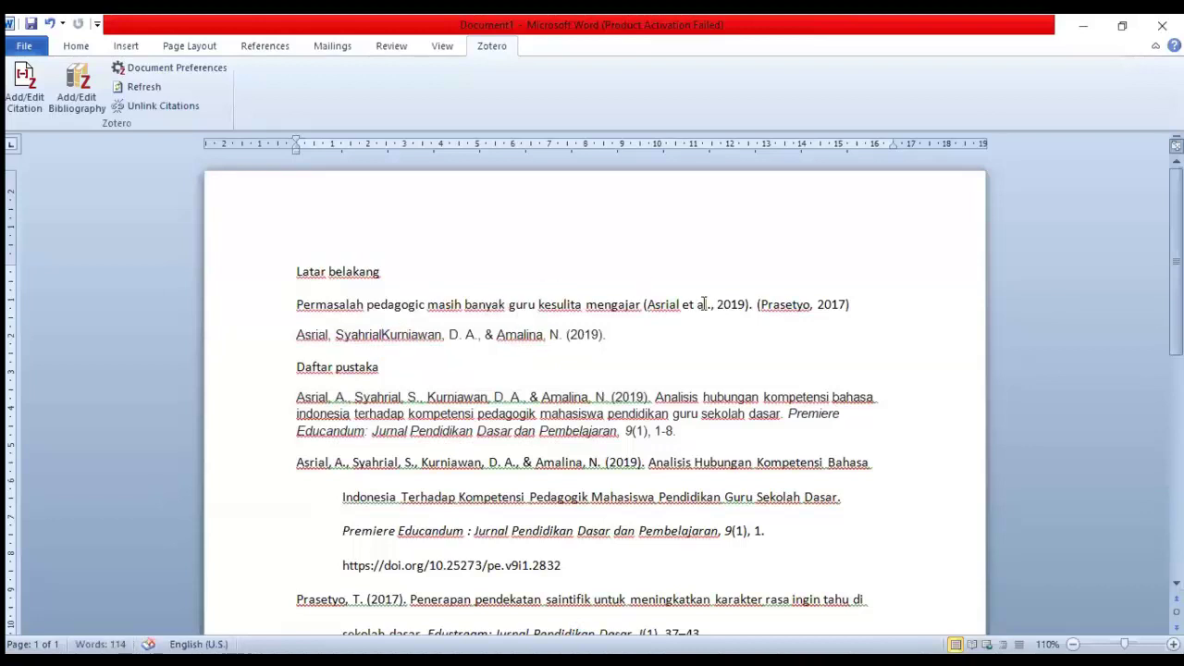
# - Compare the Zotero in-text citations and bibliography with the manually pasted author line and reference
pyautogui.moveTo(751, 305); pyautogui.dragTo(660, 303)
pyautogui.click(661, 304)
pyautogui.click(639, 321)
pyautogui.scroll(-3, 592, 389)
pyautogui.scroll(-1, 592, 388)
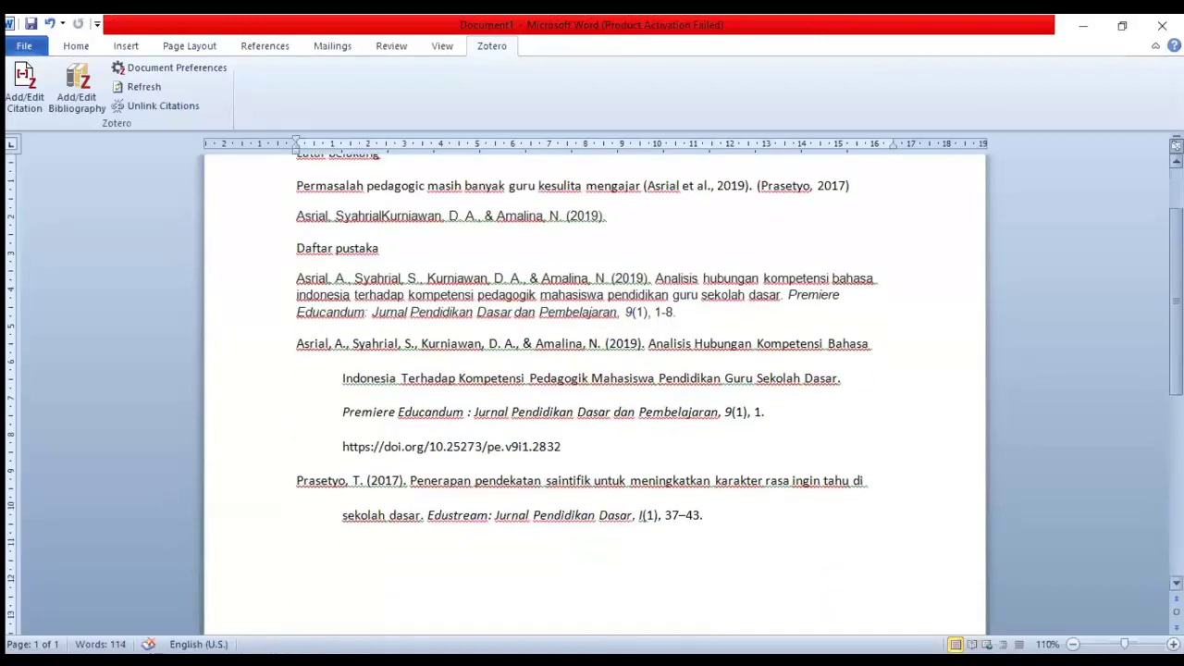
pyautogui.scroll(1, 592, 388)
pyautogui.click(578, 292)
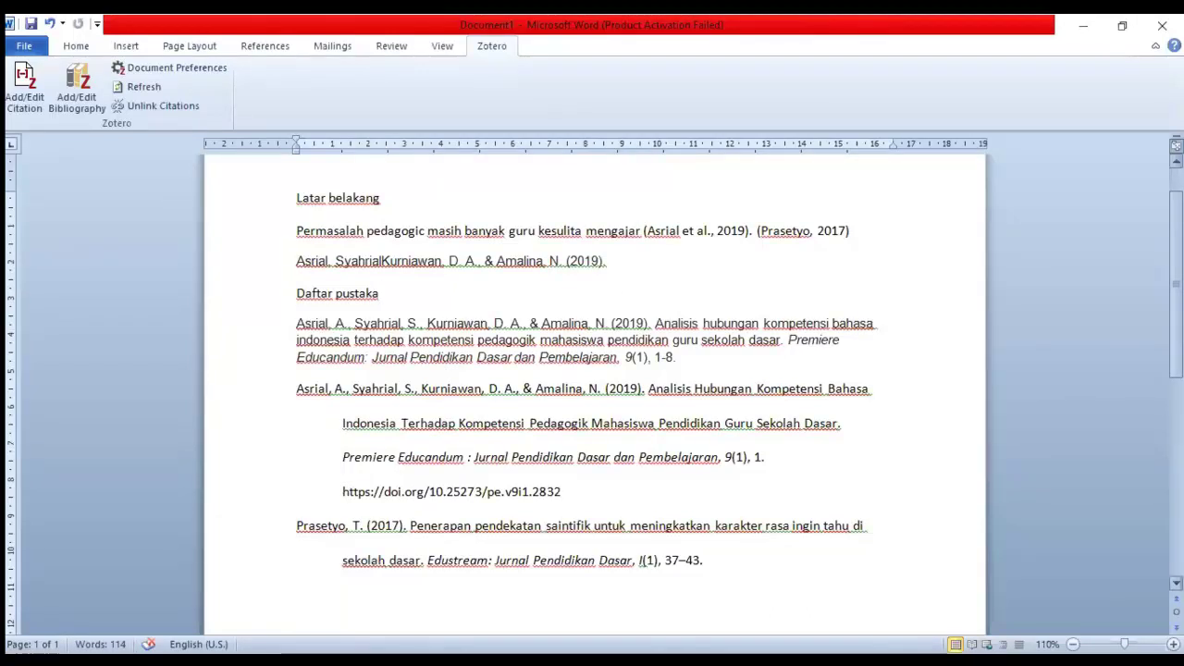
pyautogui.scroll(2, 595, 398)
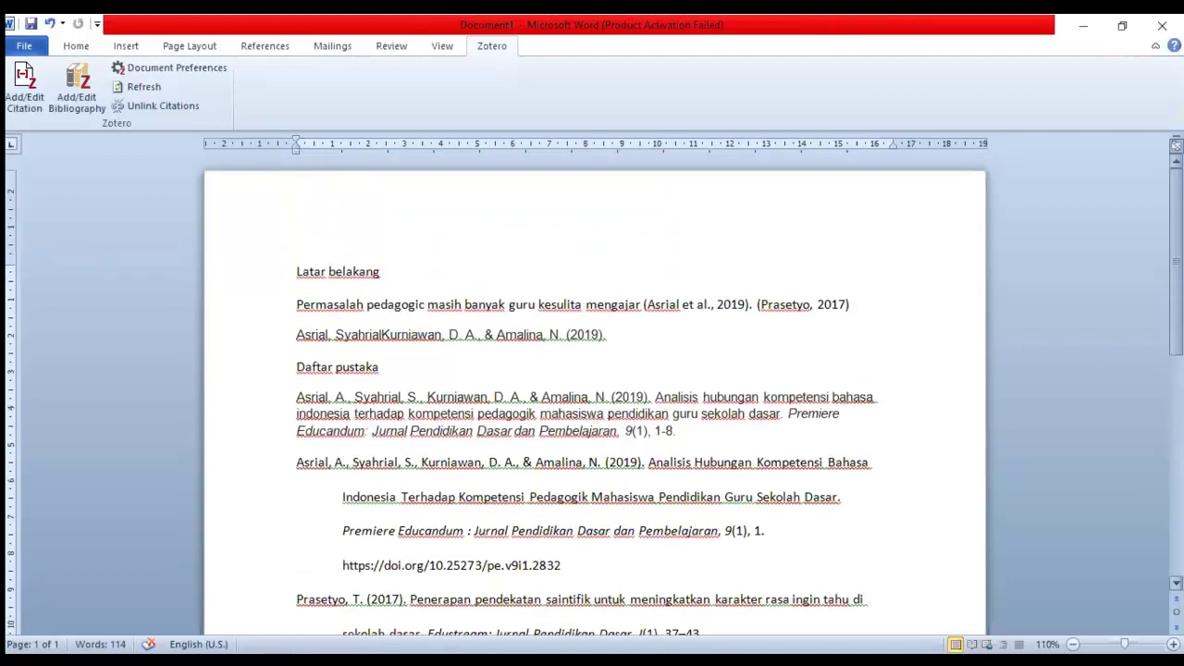
pyautogui.scroll(-2, 595, 388)
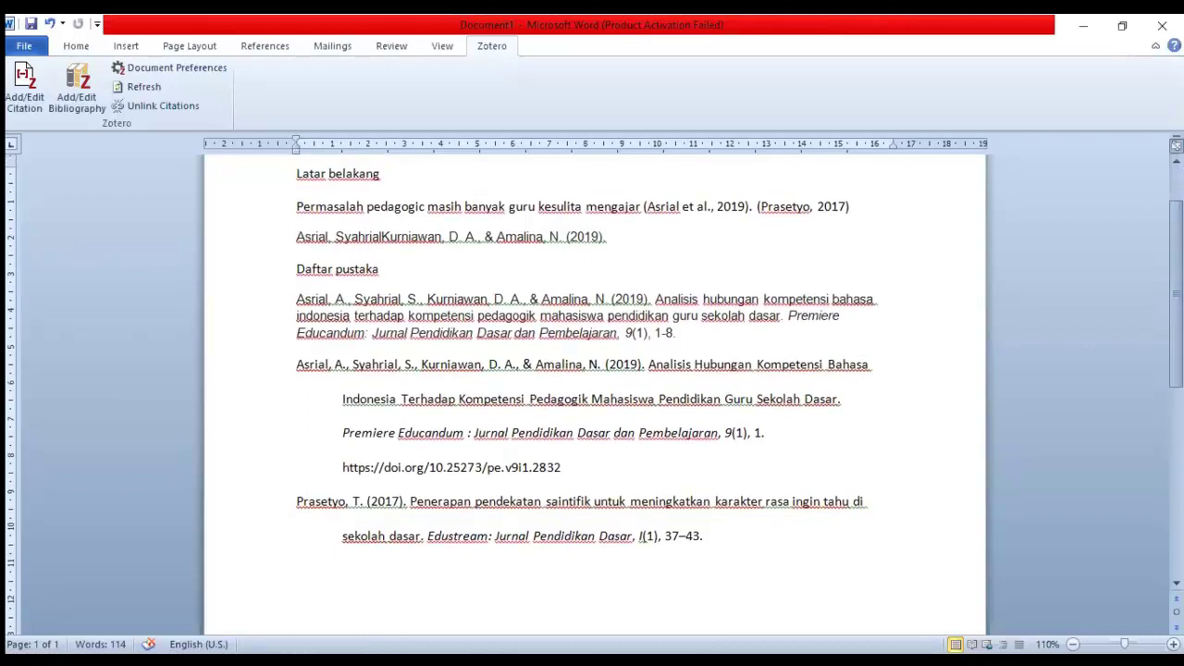
pyautogui.scroll(1, 595, 393)
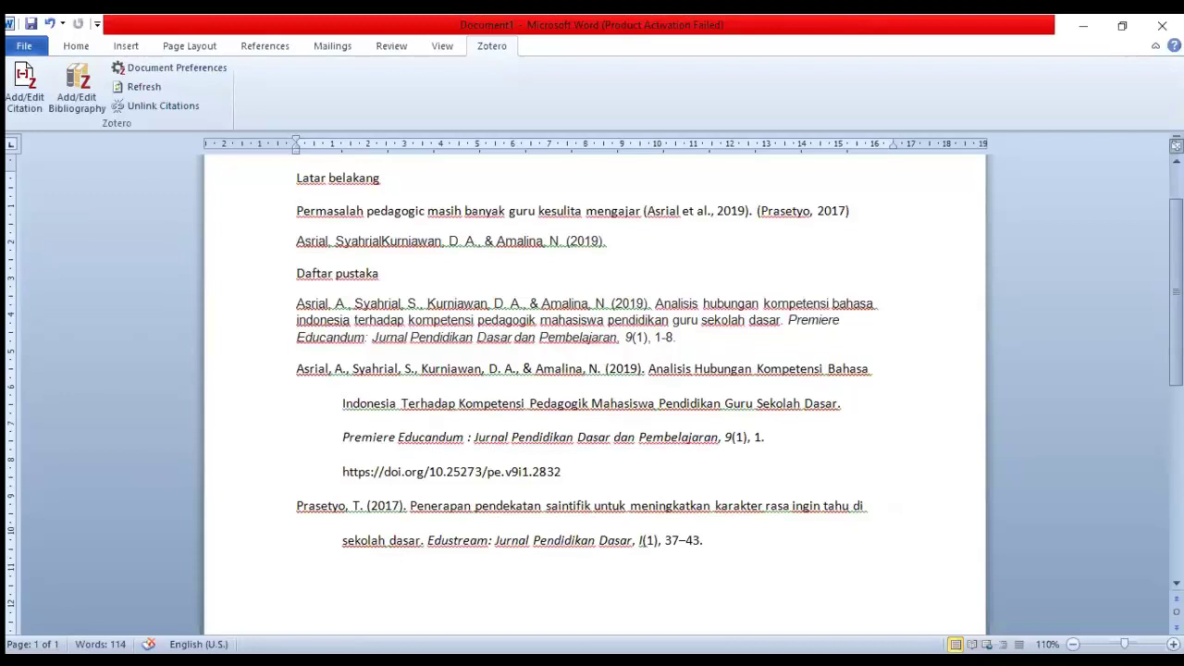
pyautogui.scroll(2, 595, 389)
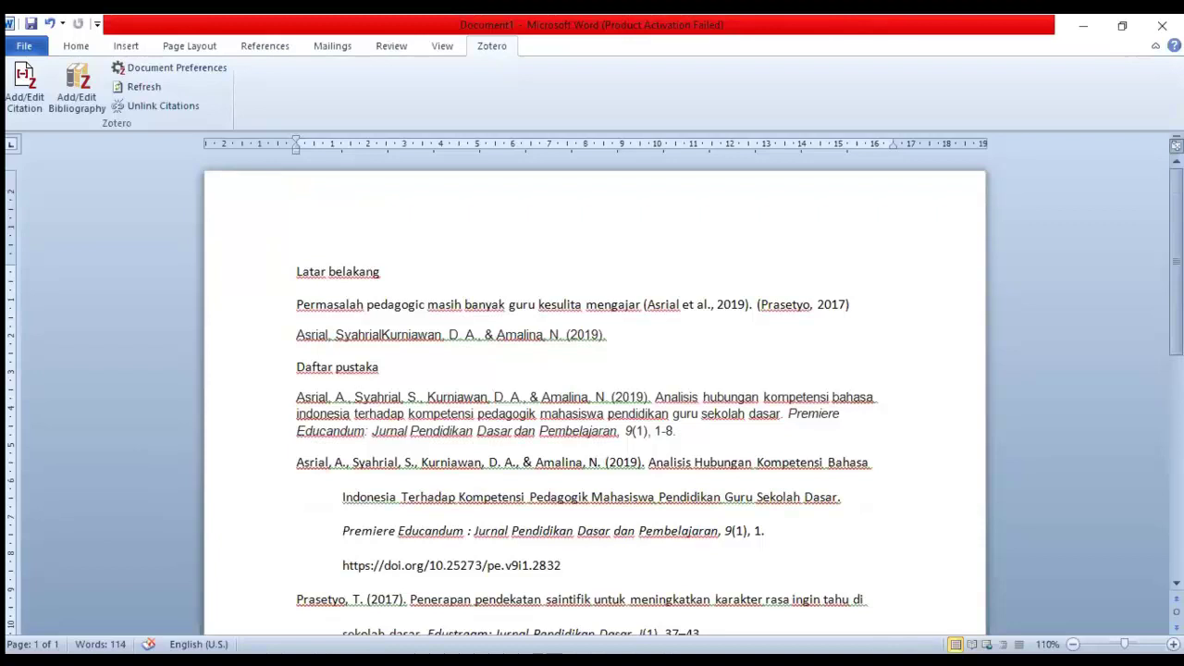
pyautogui.scroll(-2, 594, 393)
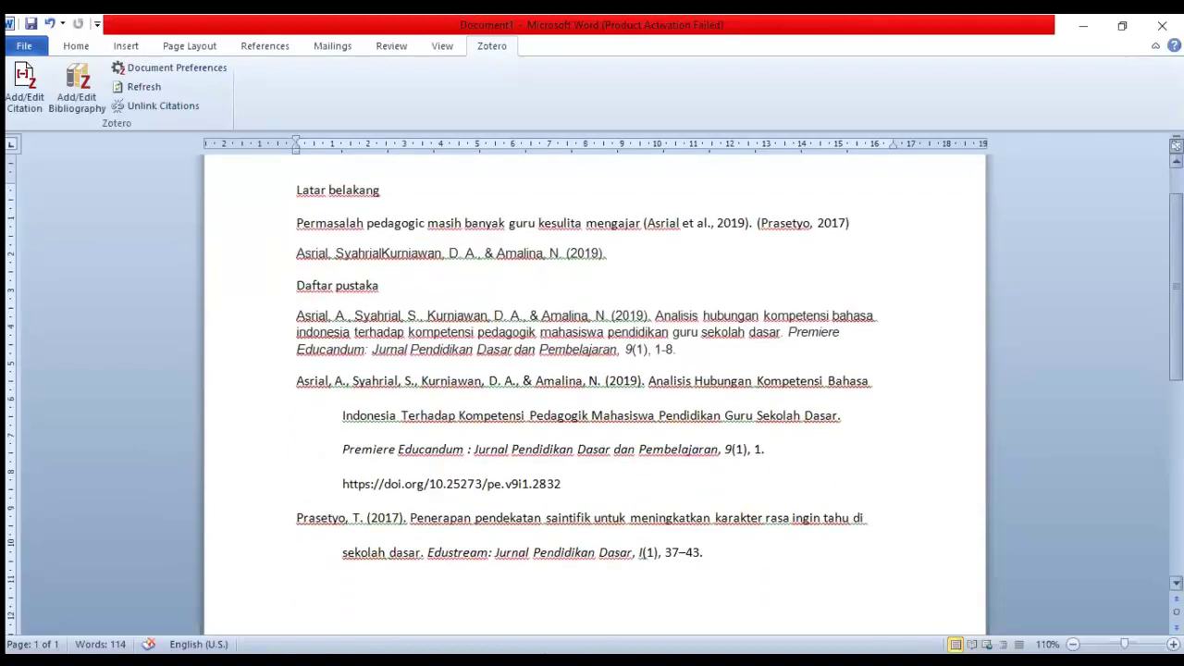
pyautogui.scroll(2, 595, 389)
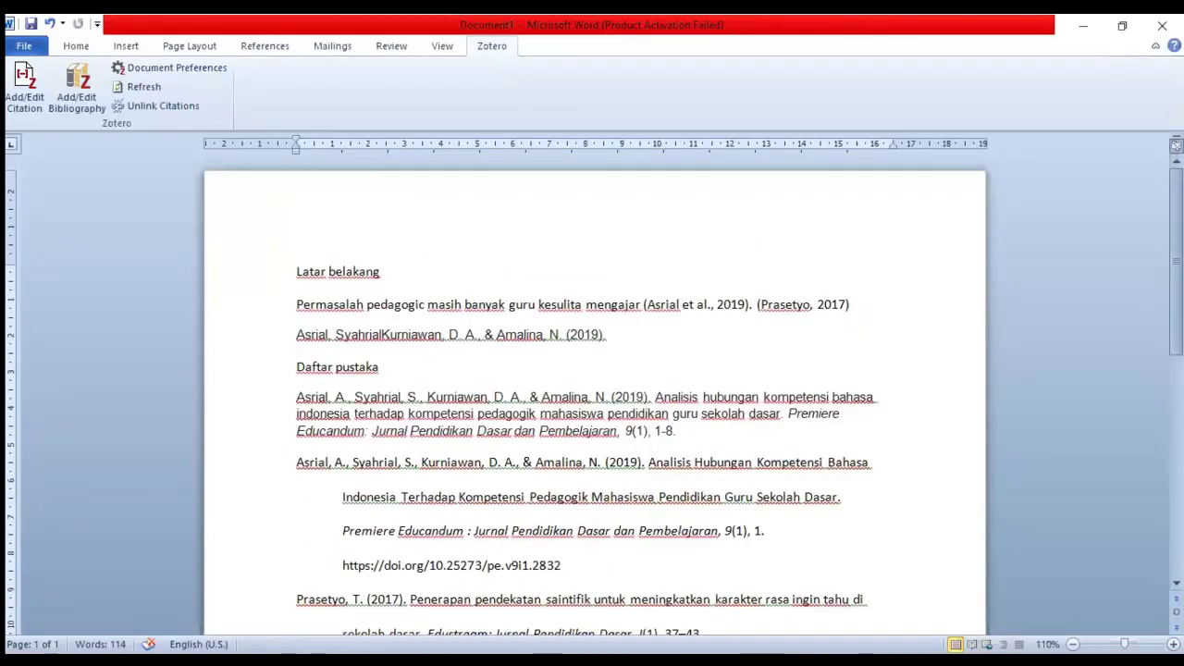
pyautogui.scroll(-2, 595, 394)
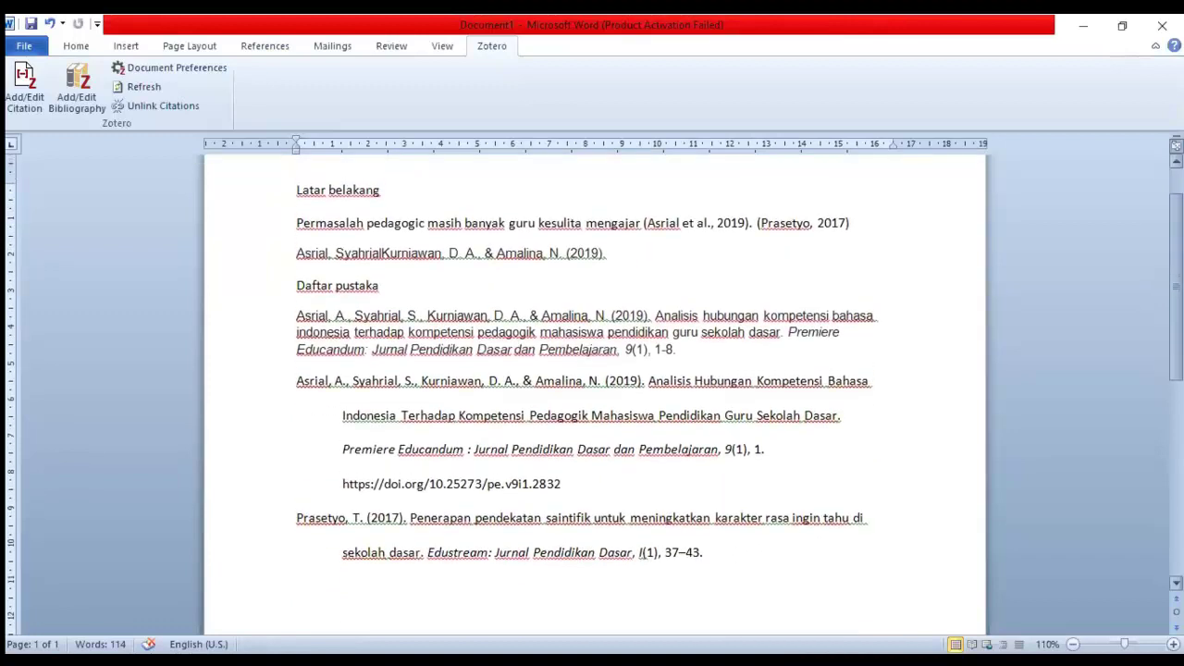
pyautogui.scroll(2, 595, 389)
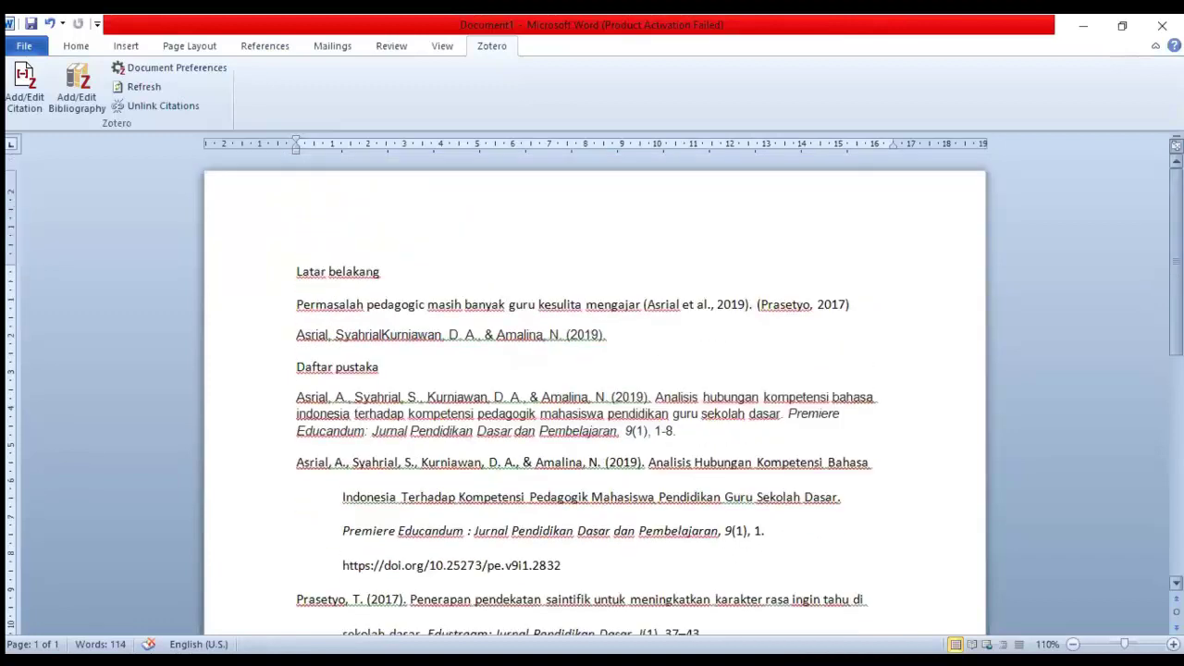